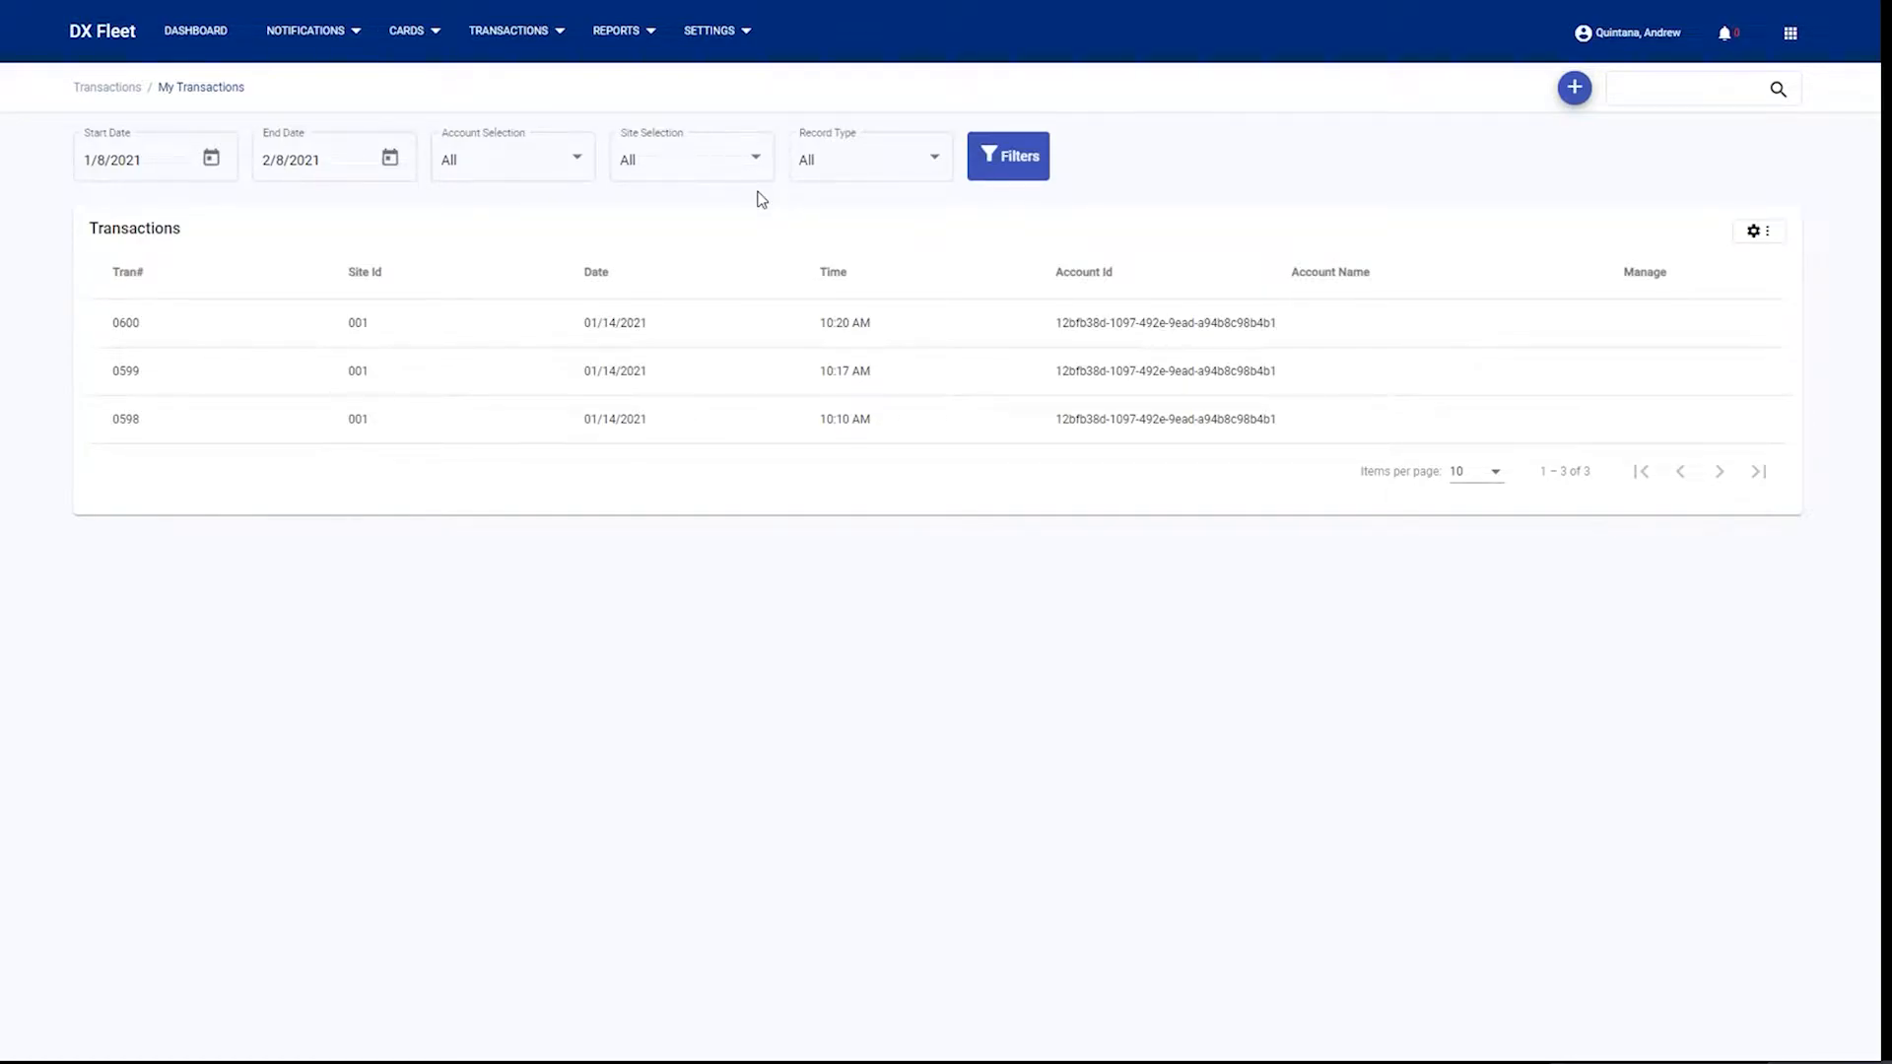
Open transaction 0600 for editing to view its details.
mouse_move(1634, 331)
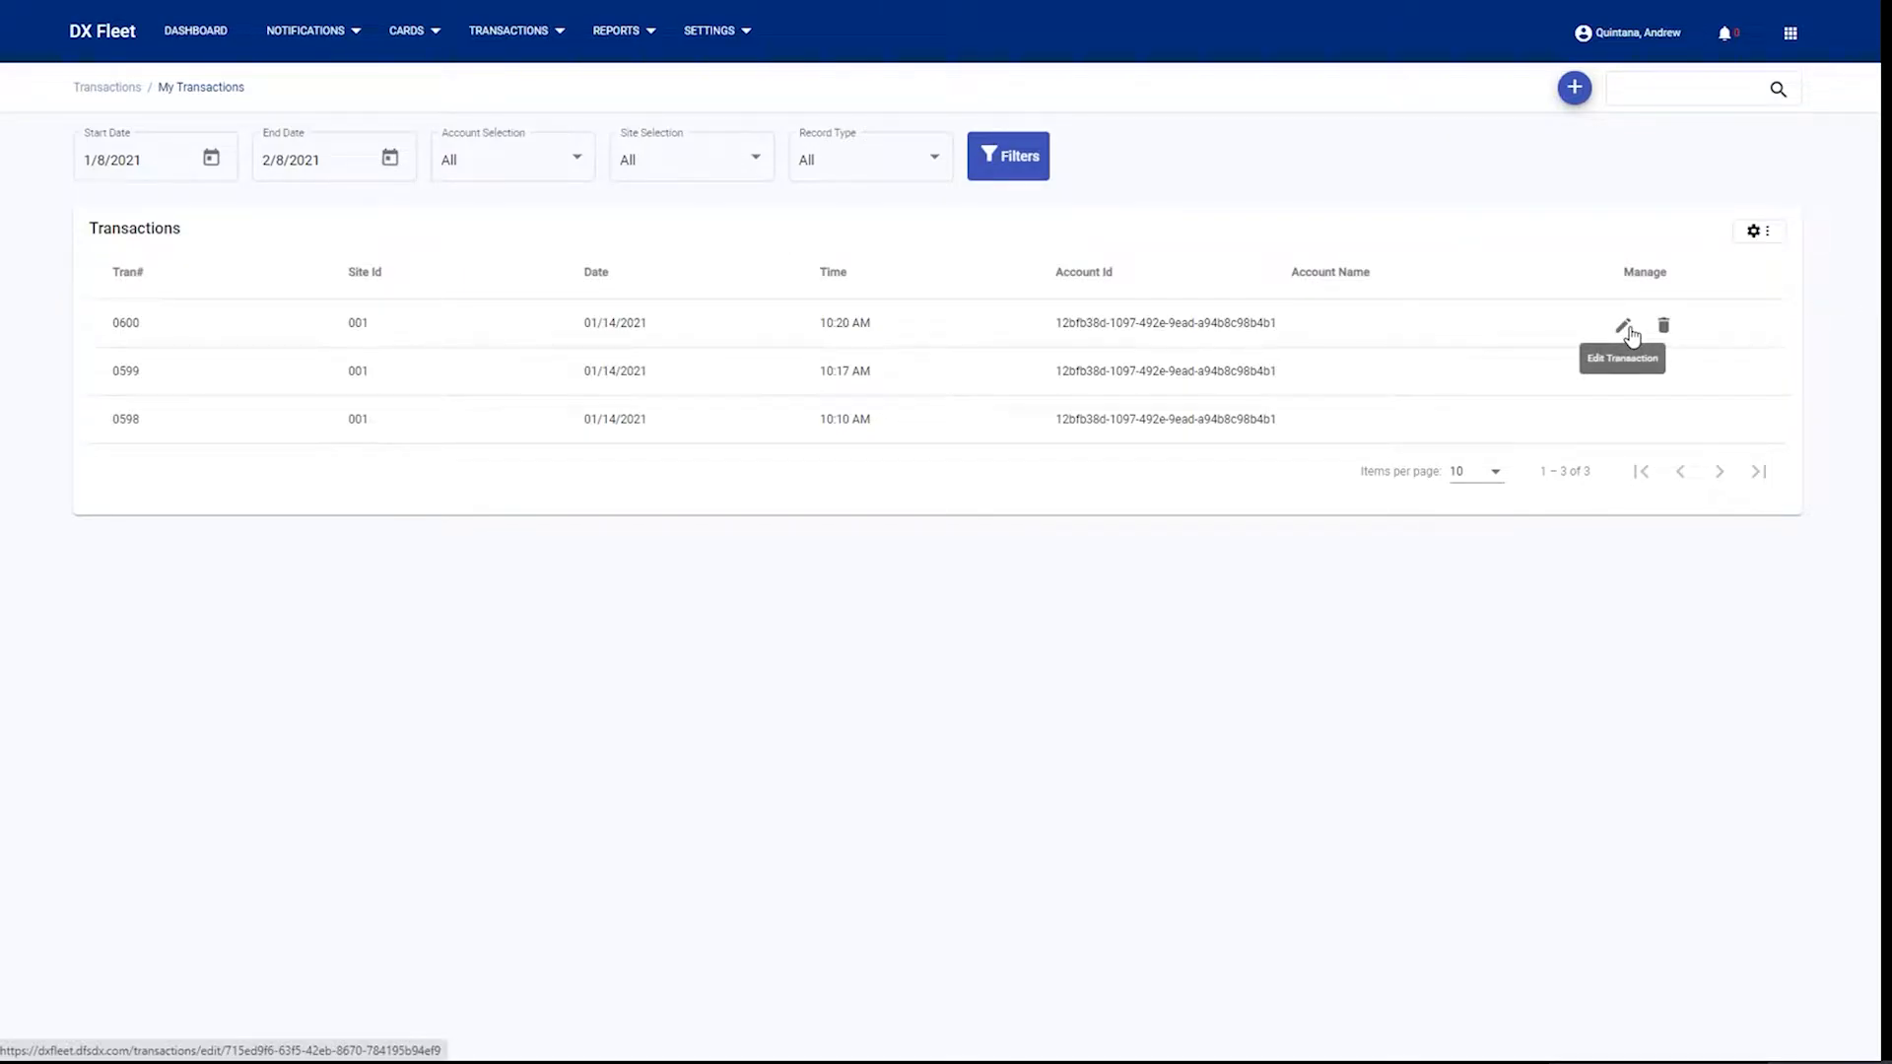
click(1631, 333)
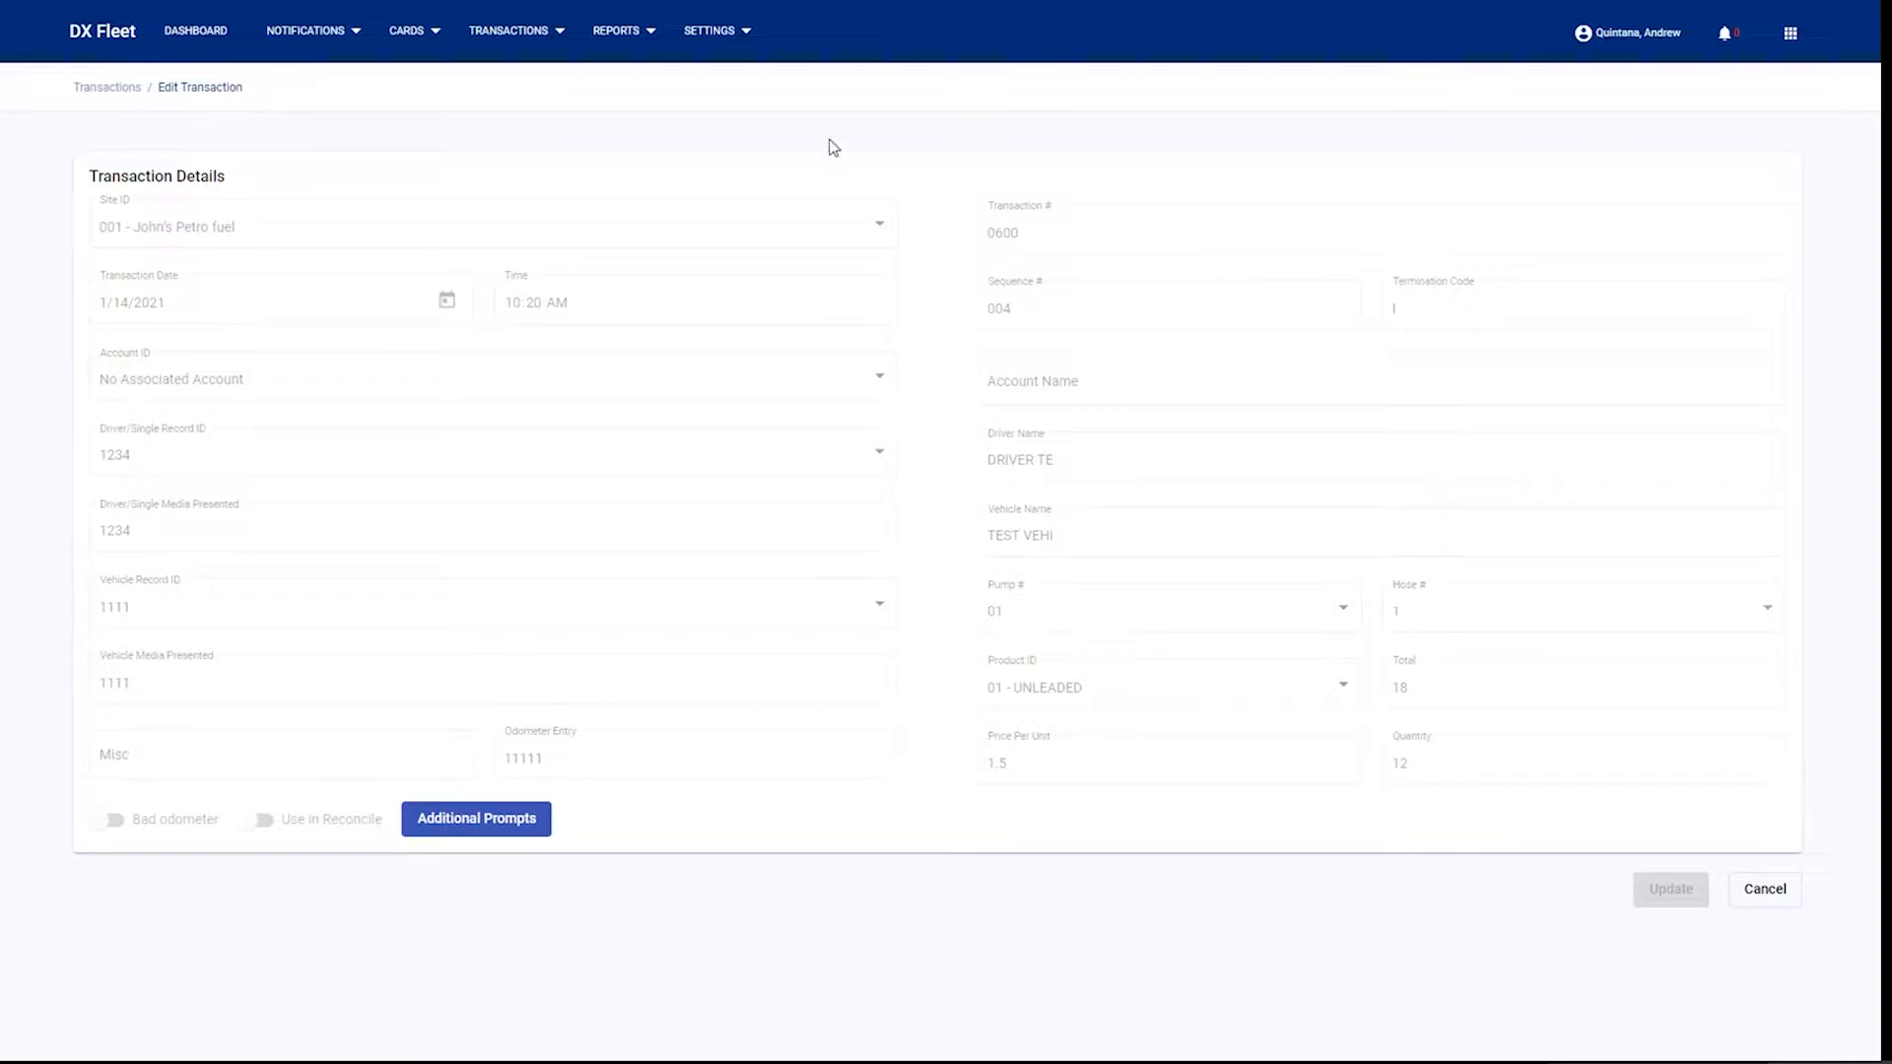
Open the transaction data export form and set the export file type to ASCII CSV.
click(555, 37)
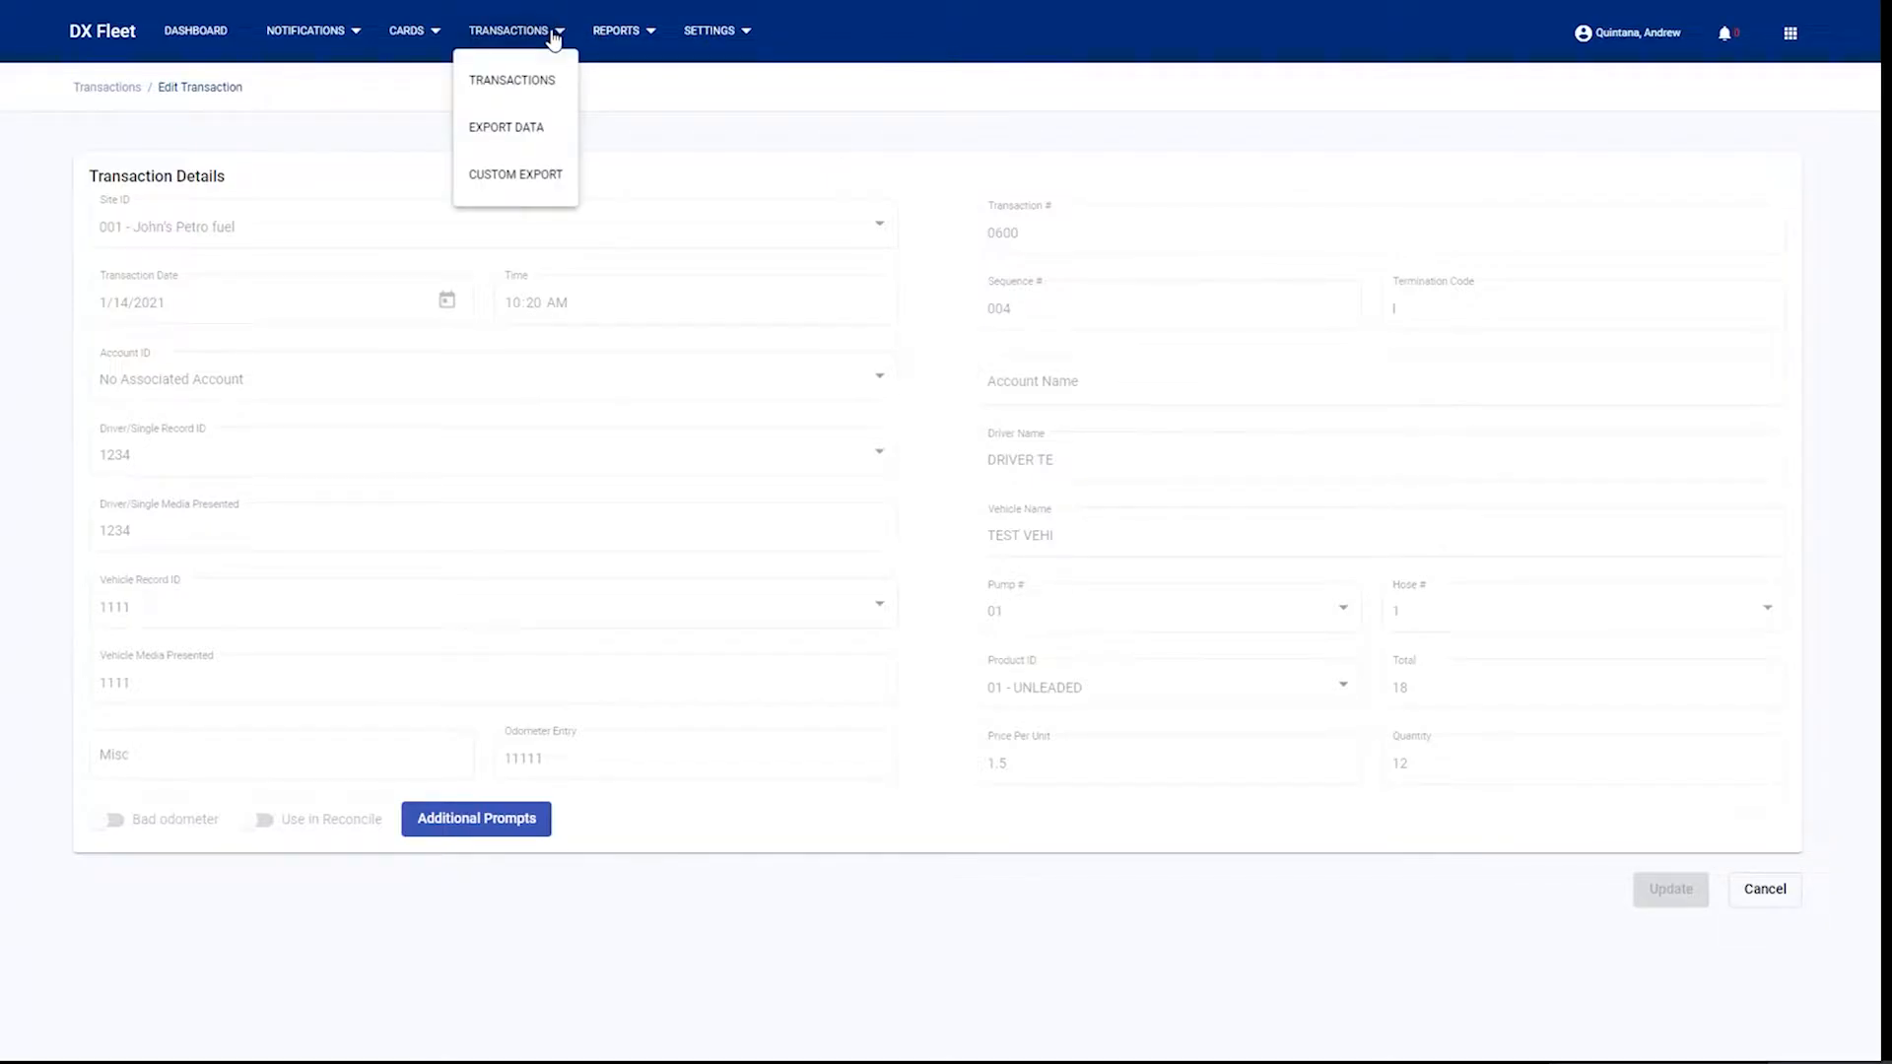
click(533, 132)
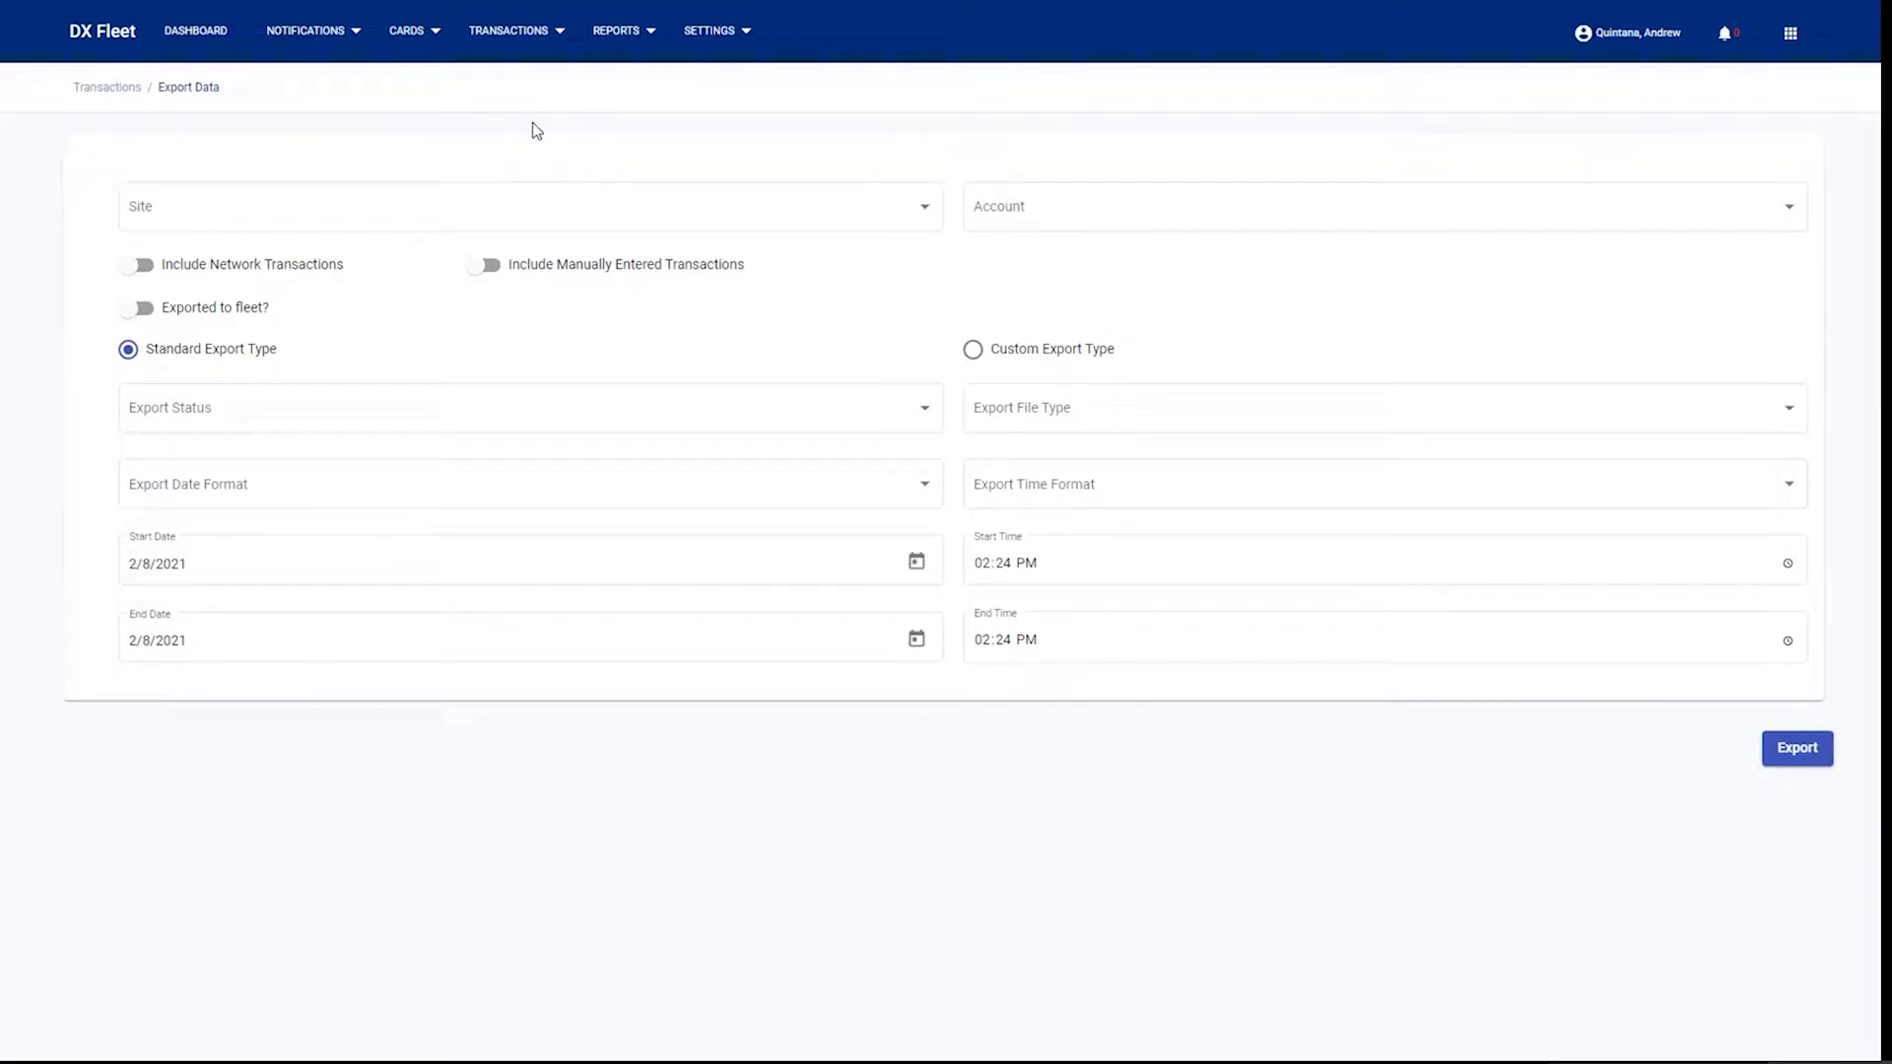
click(1082, 407)
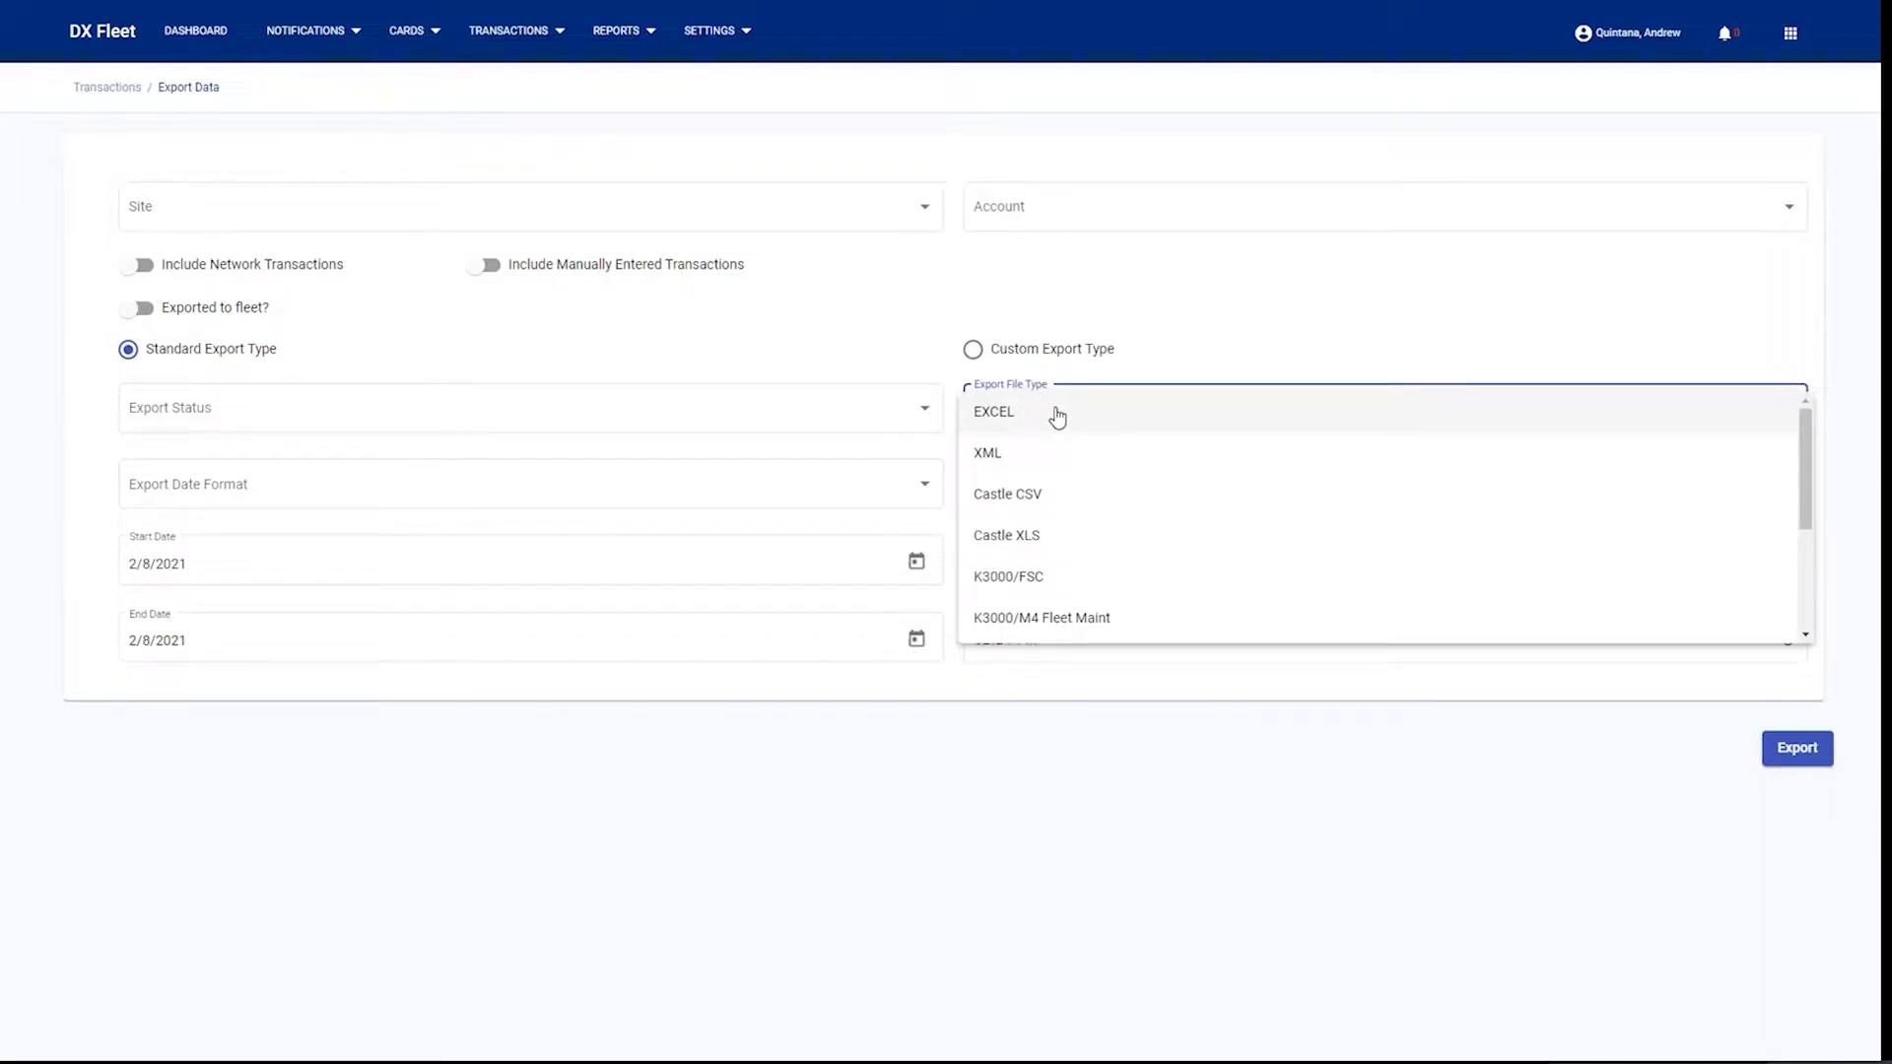
scroll(1045, 444, down, 3)
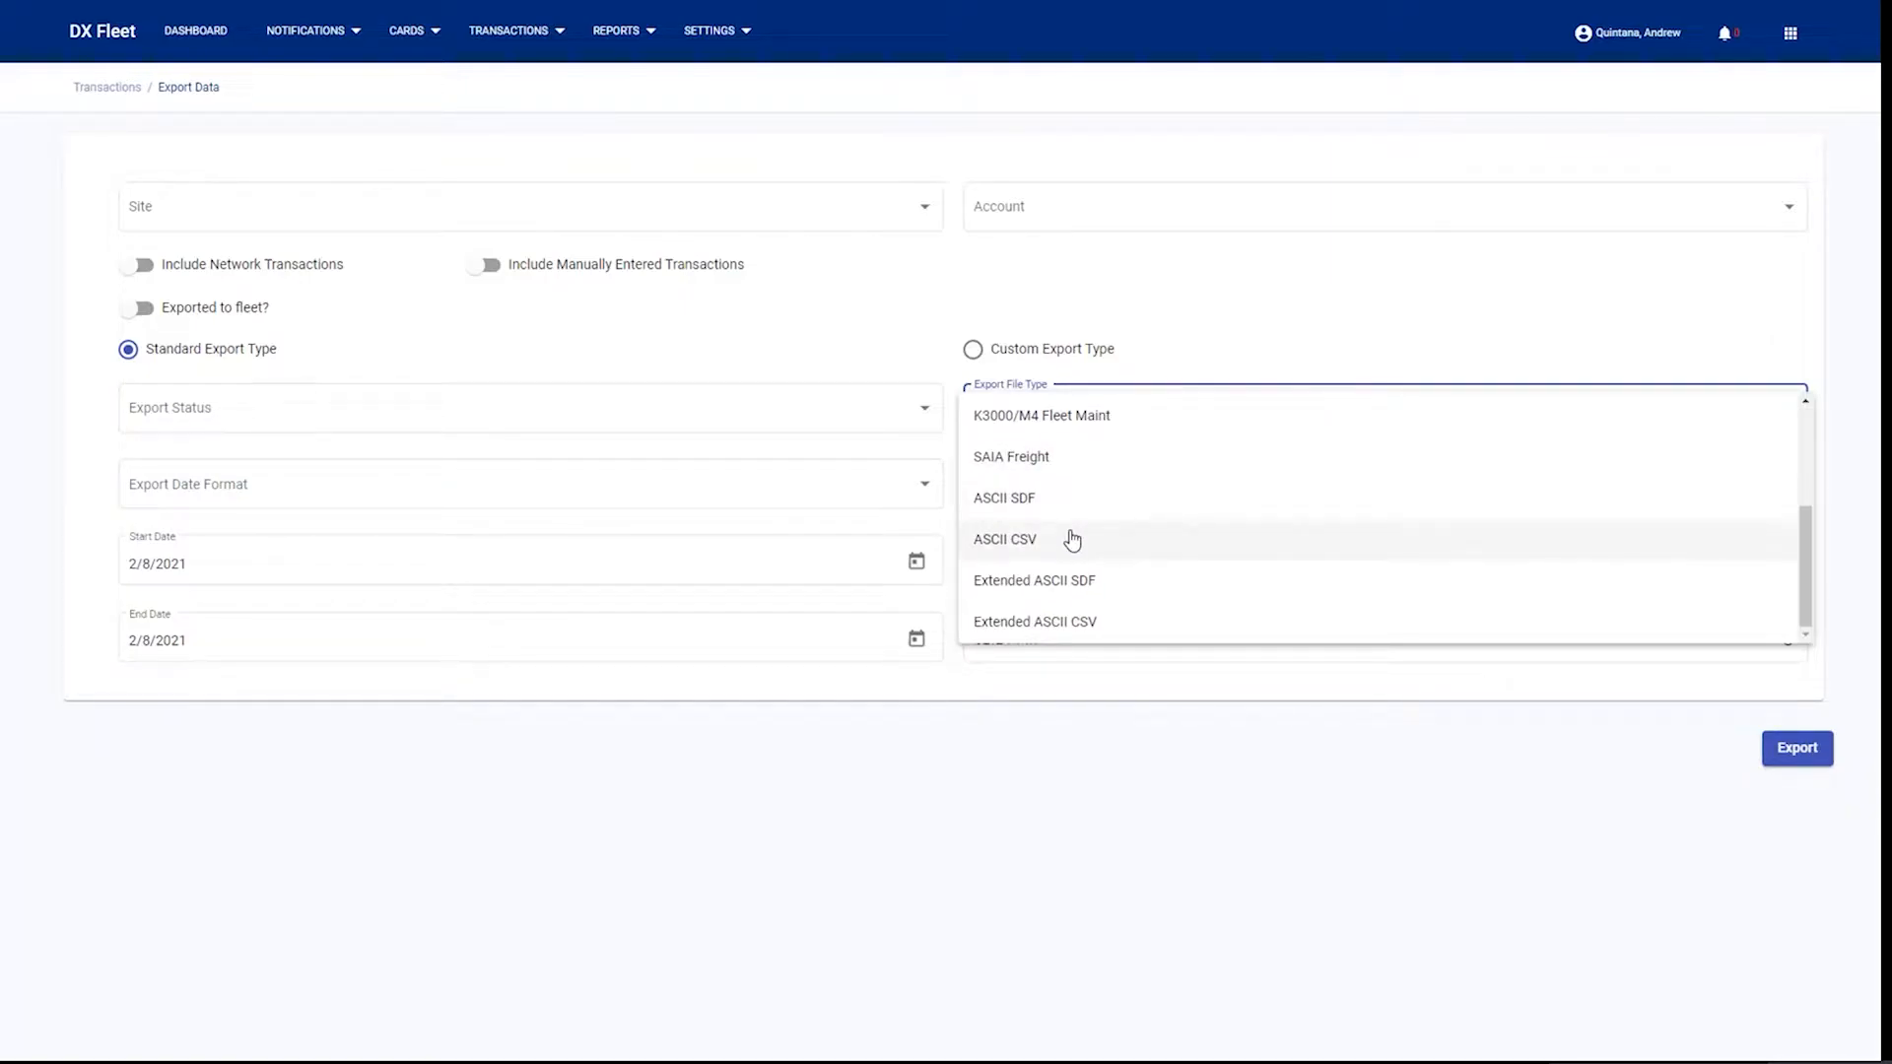
click(1049, 538)
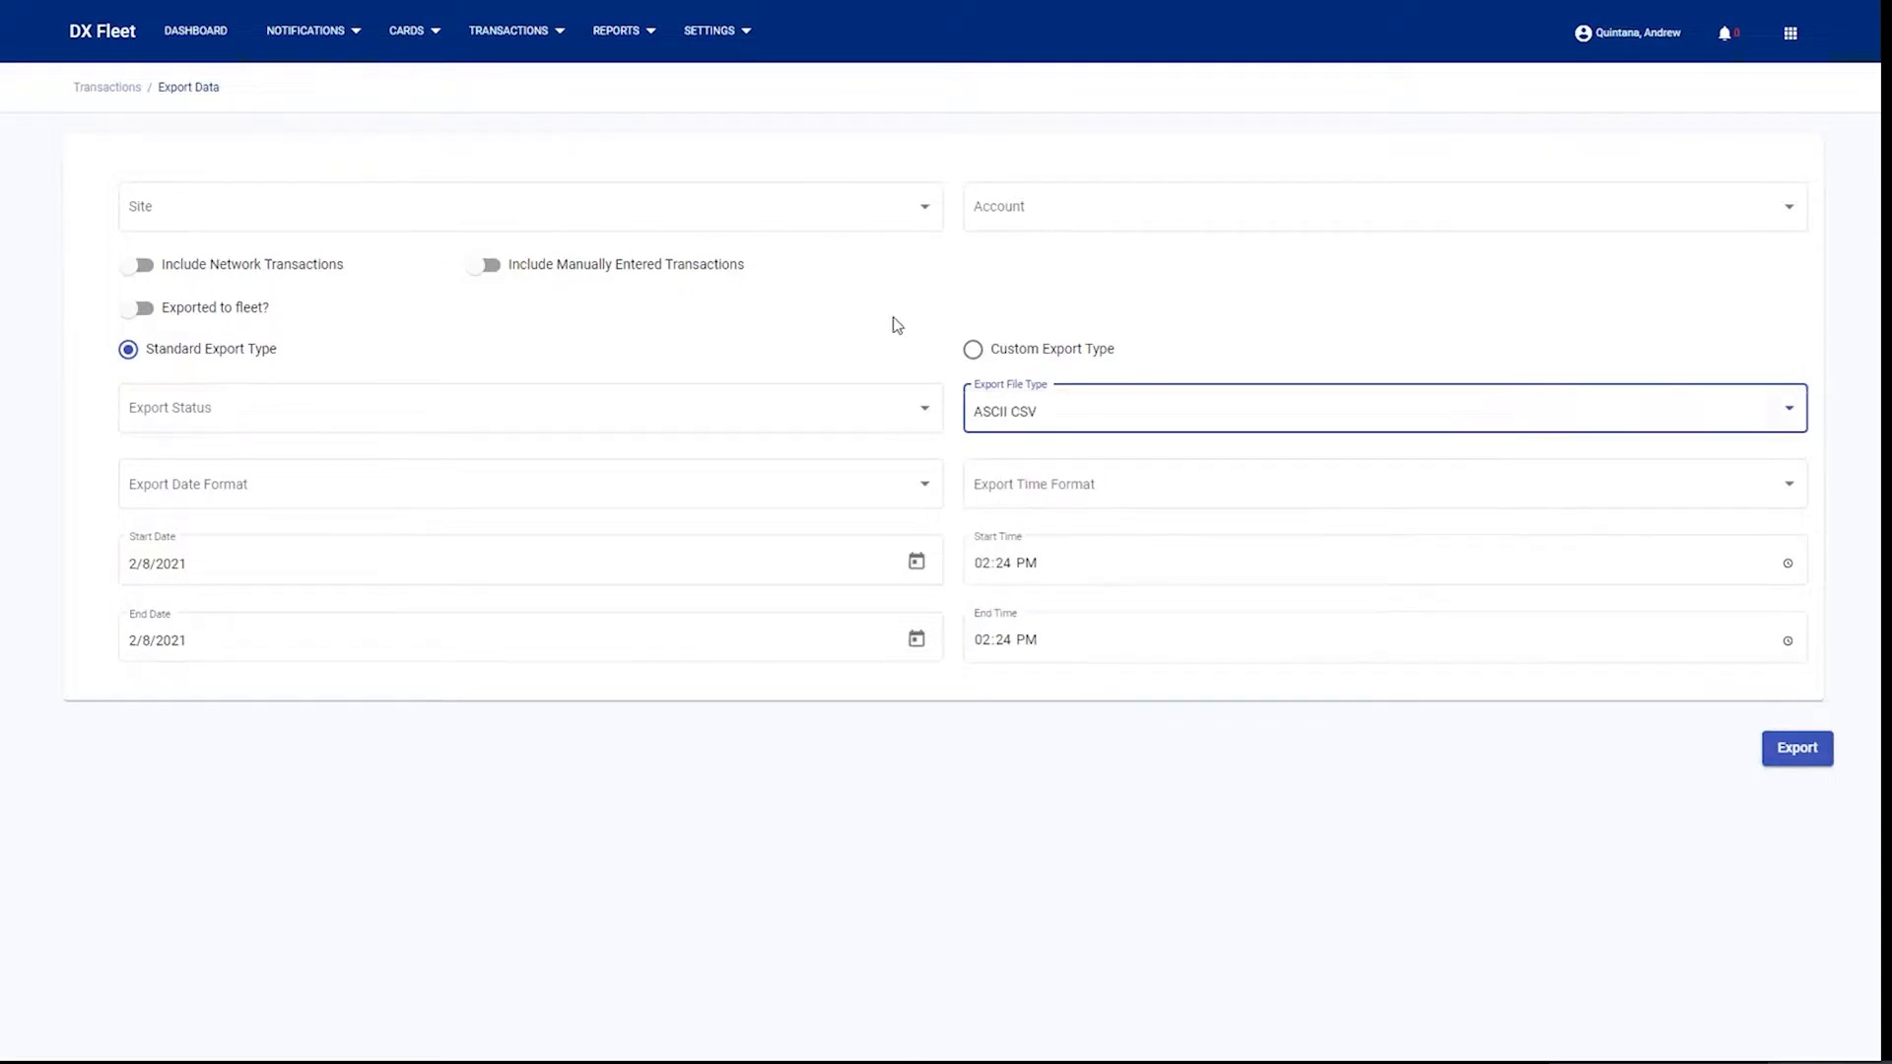
Set the export's site to 001 - John's Petro fuel and its account to All.
click(631, 222)
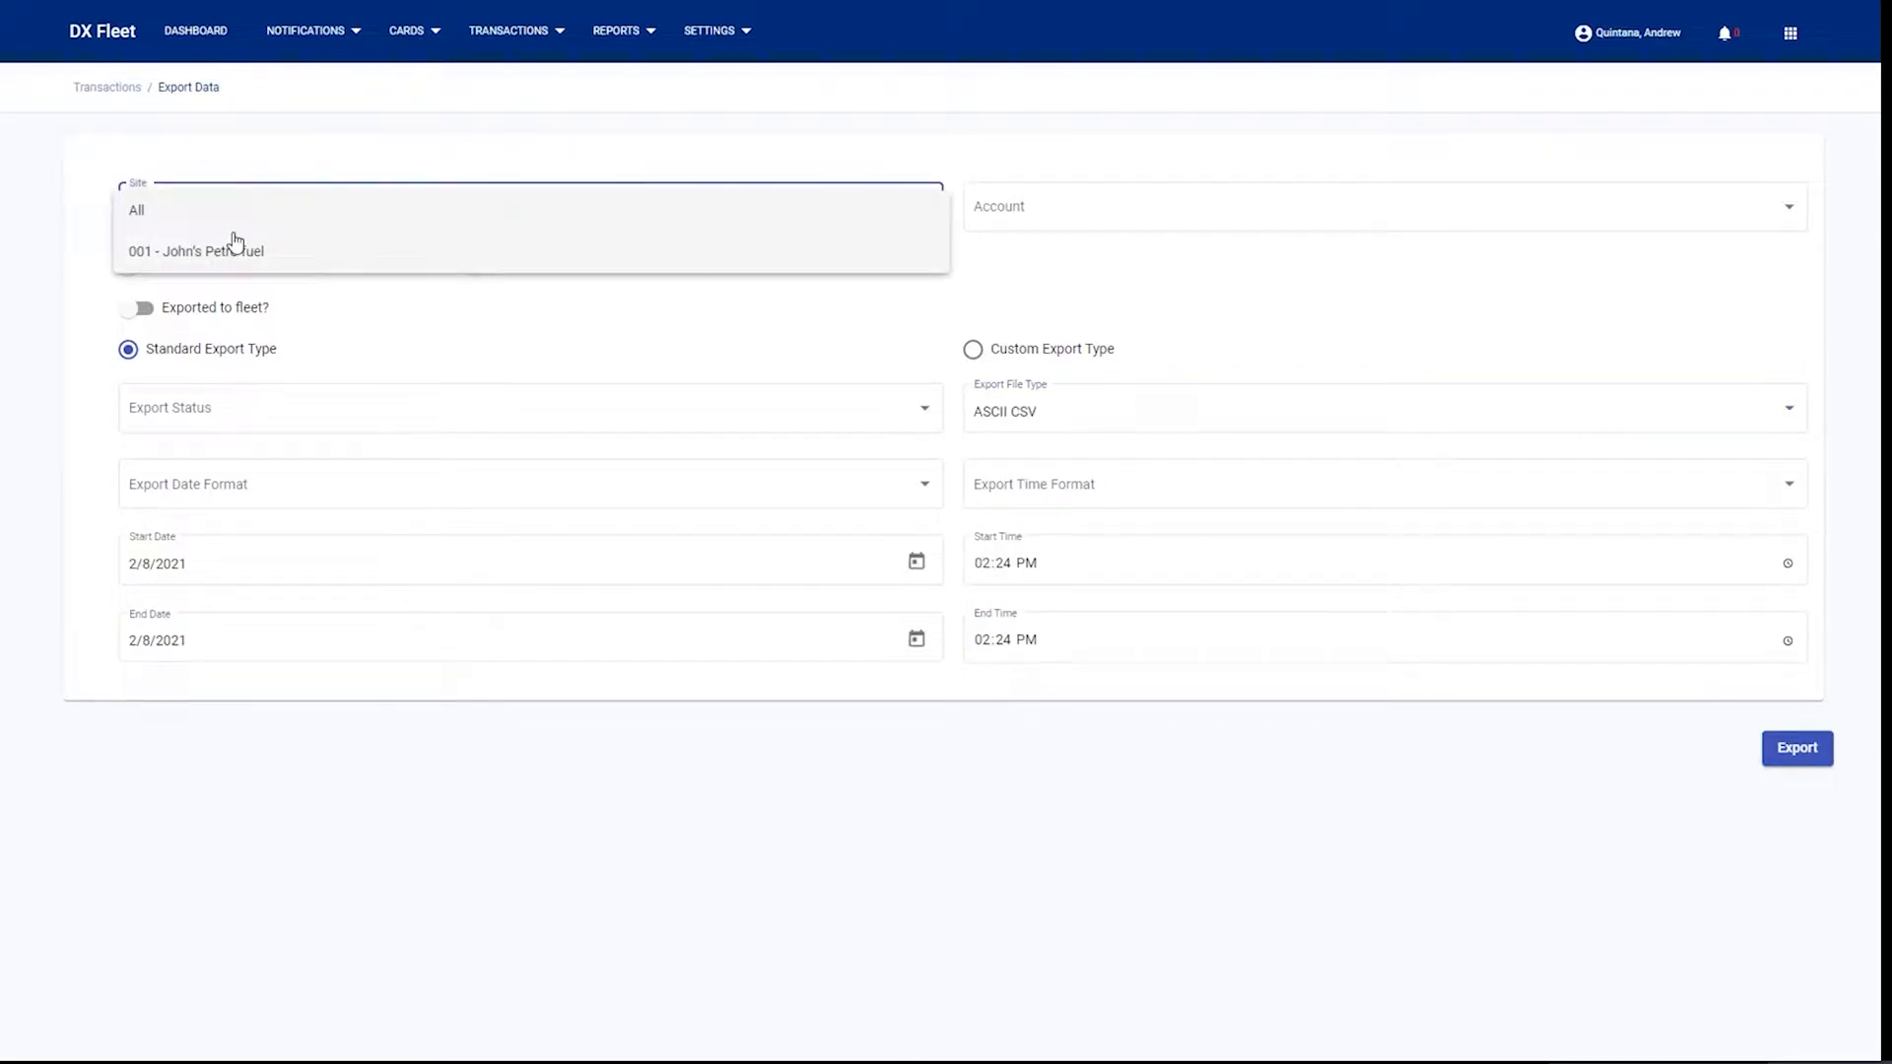
click(170, 255)
click(1132, 221)
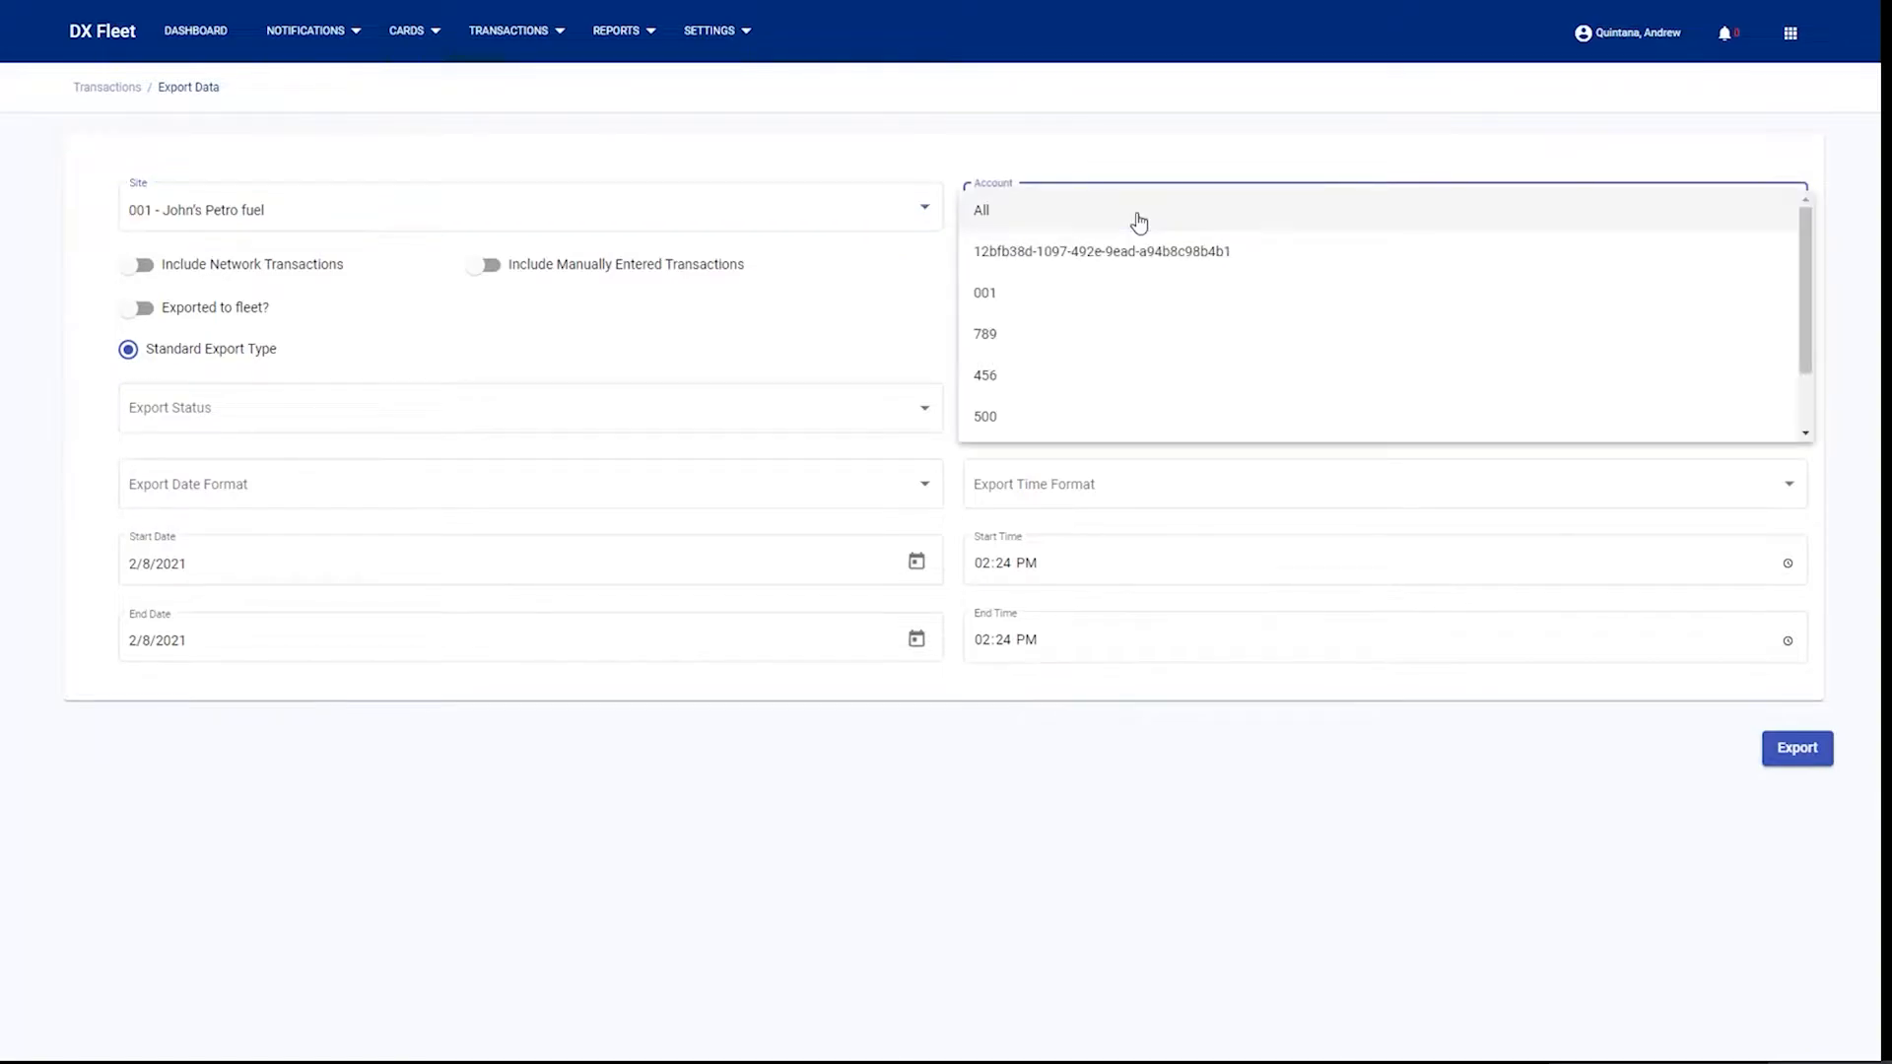
click(1097, 226)
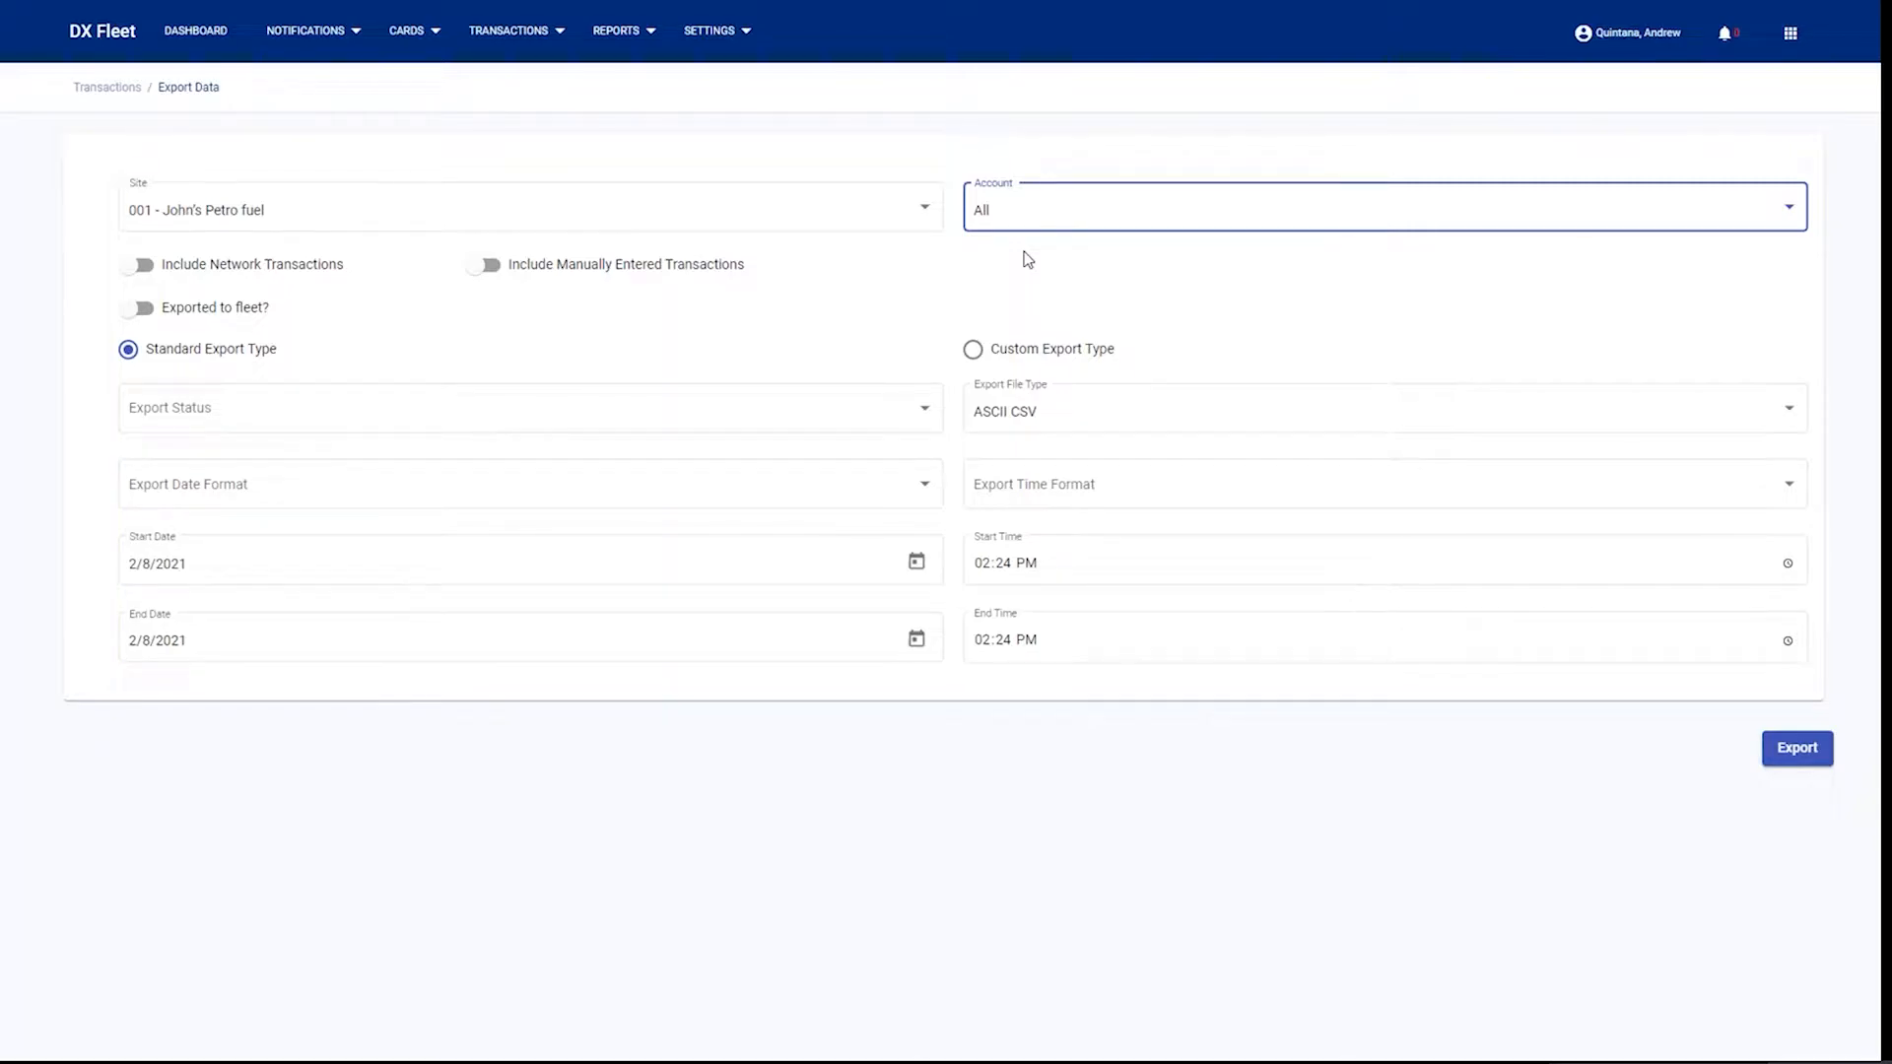
Enable network transactions, manually entered transactions and Exported to fleet, and set the export status to Never Exported.
click(246, 275)
click(516, 278)
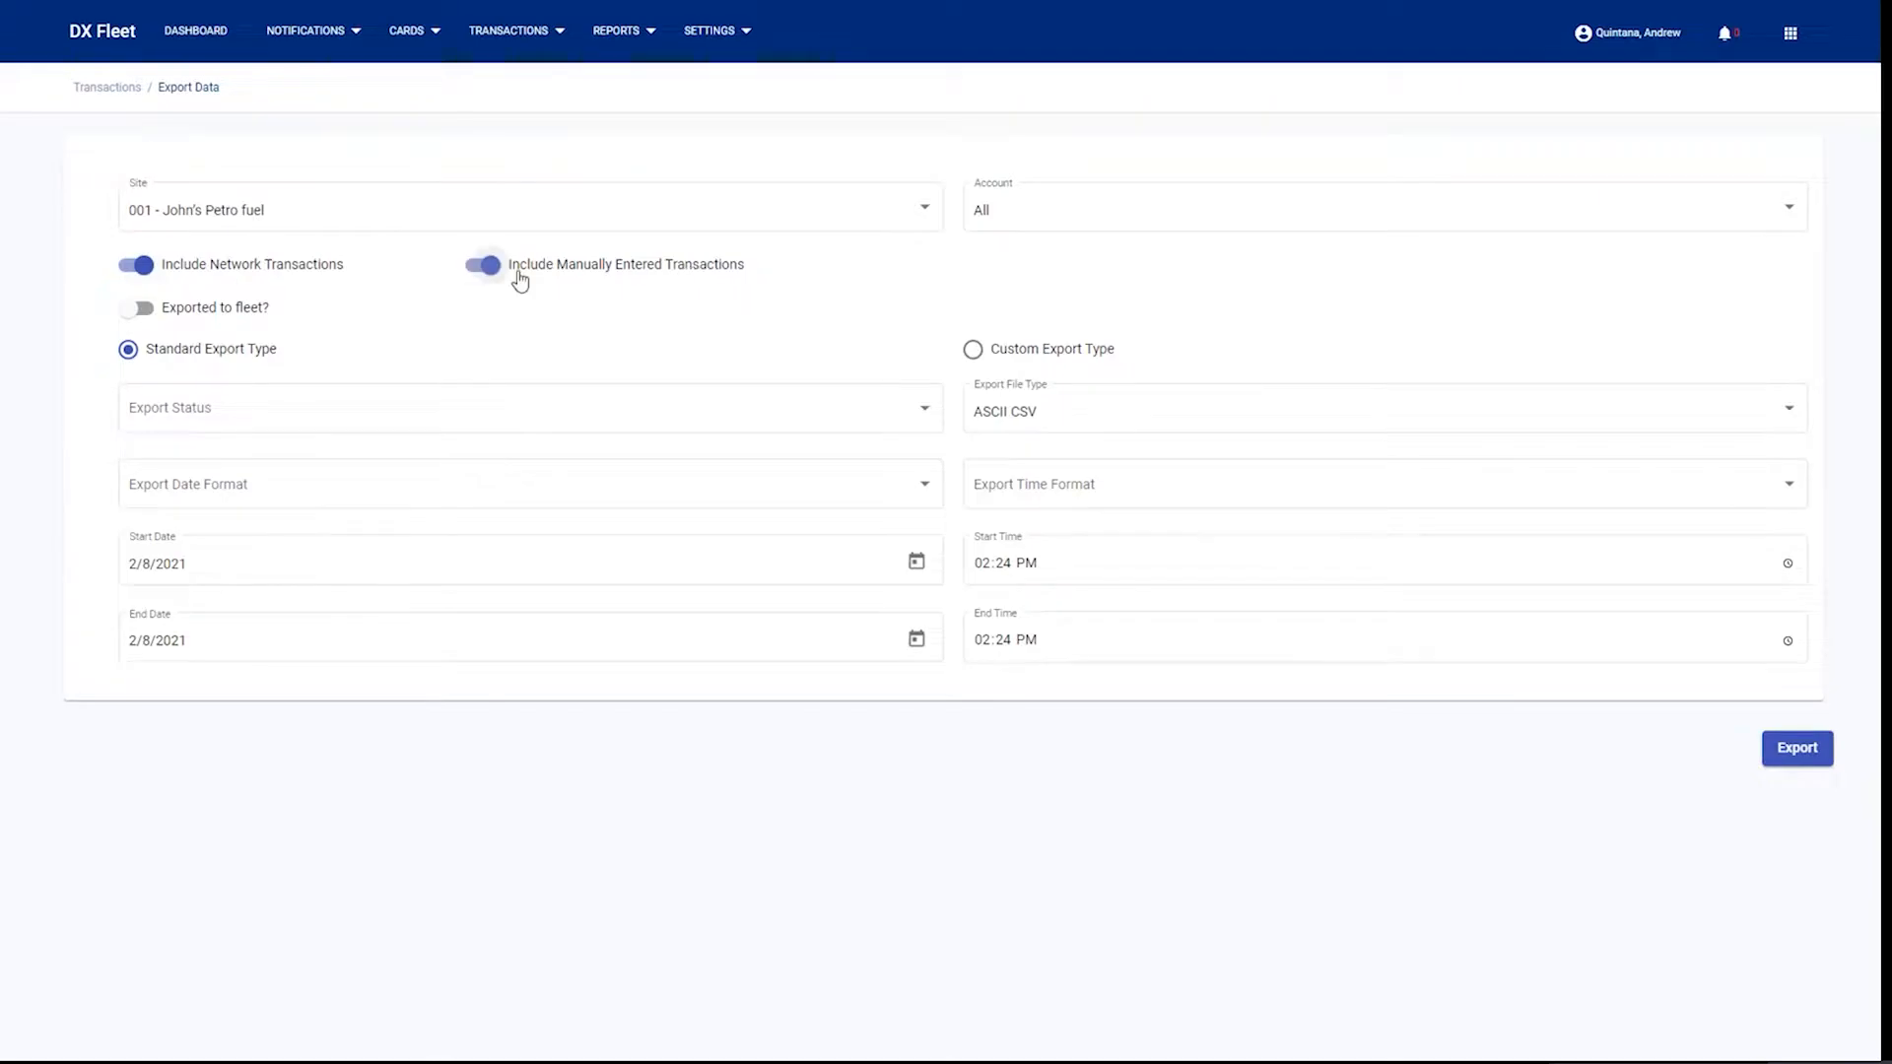
click(221, 308)
click(334, 409)
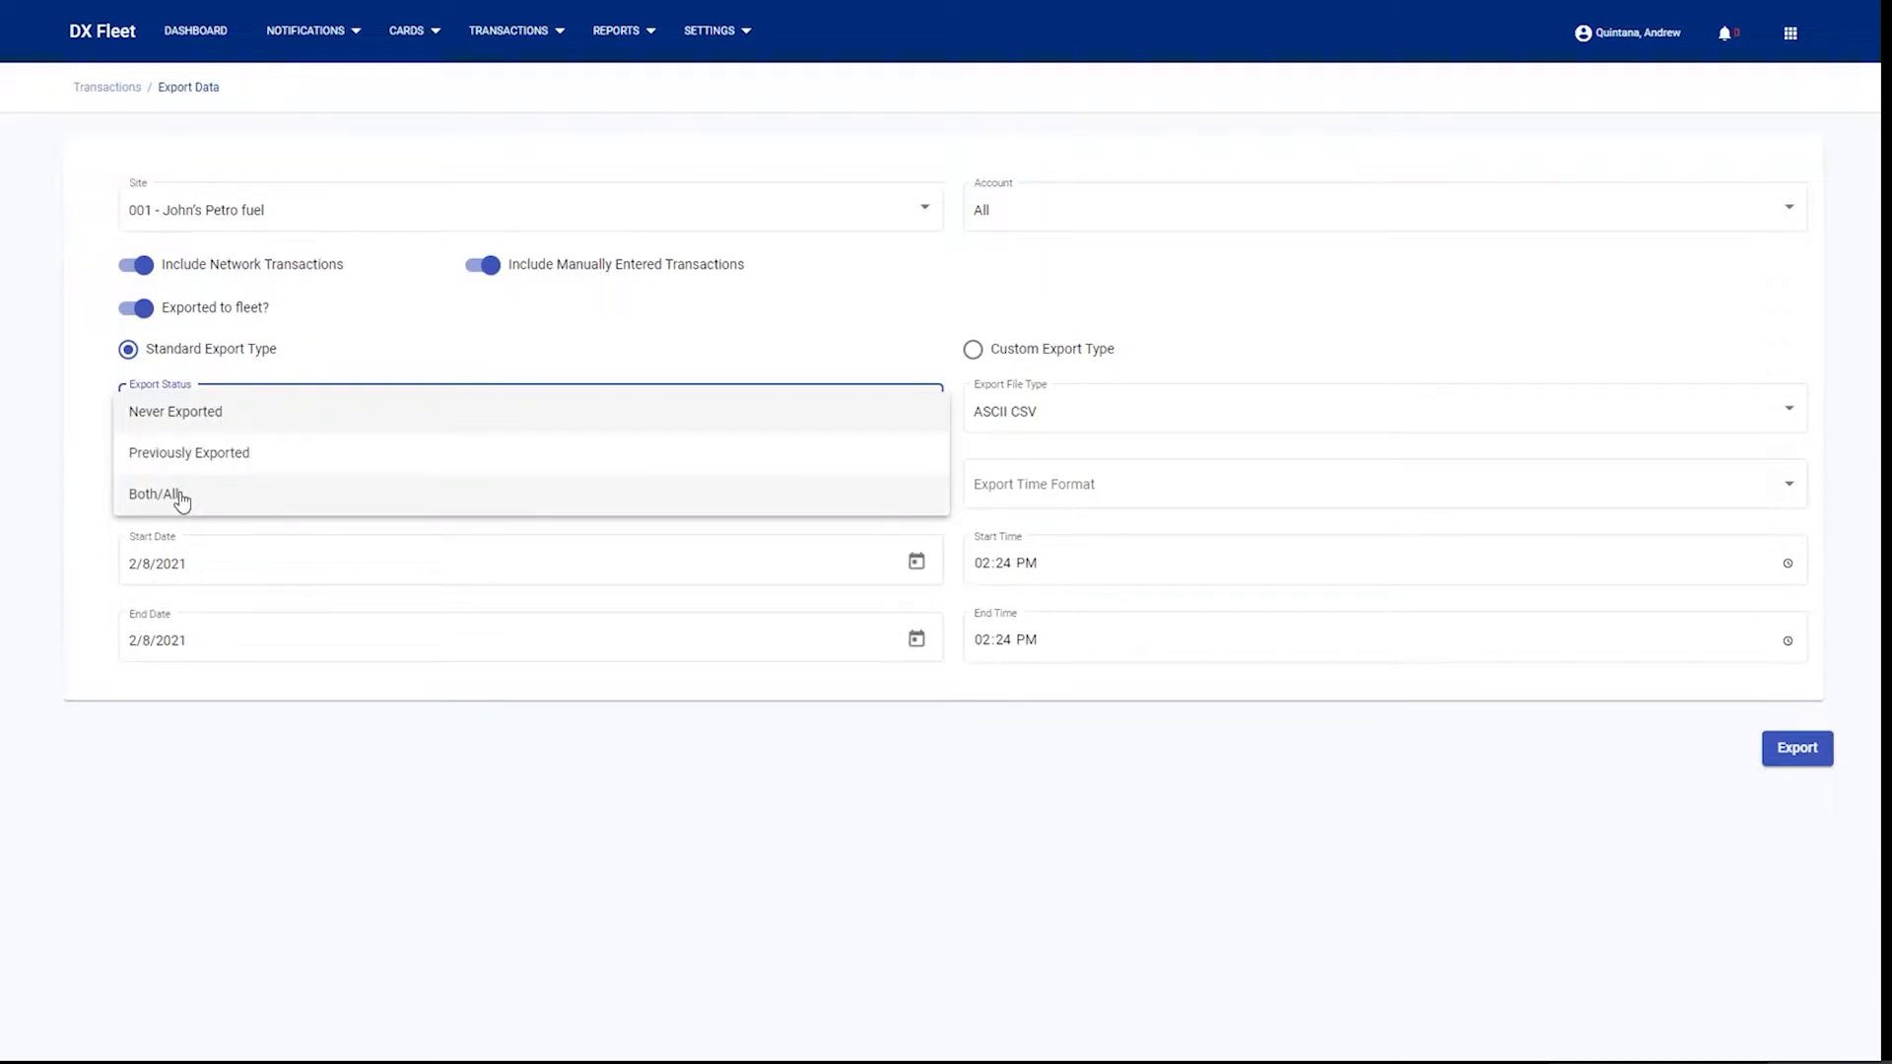
click(192, 414)
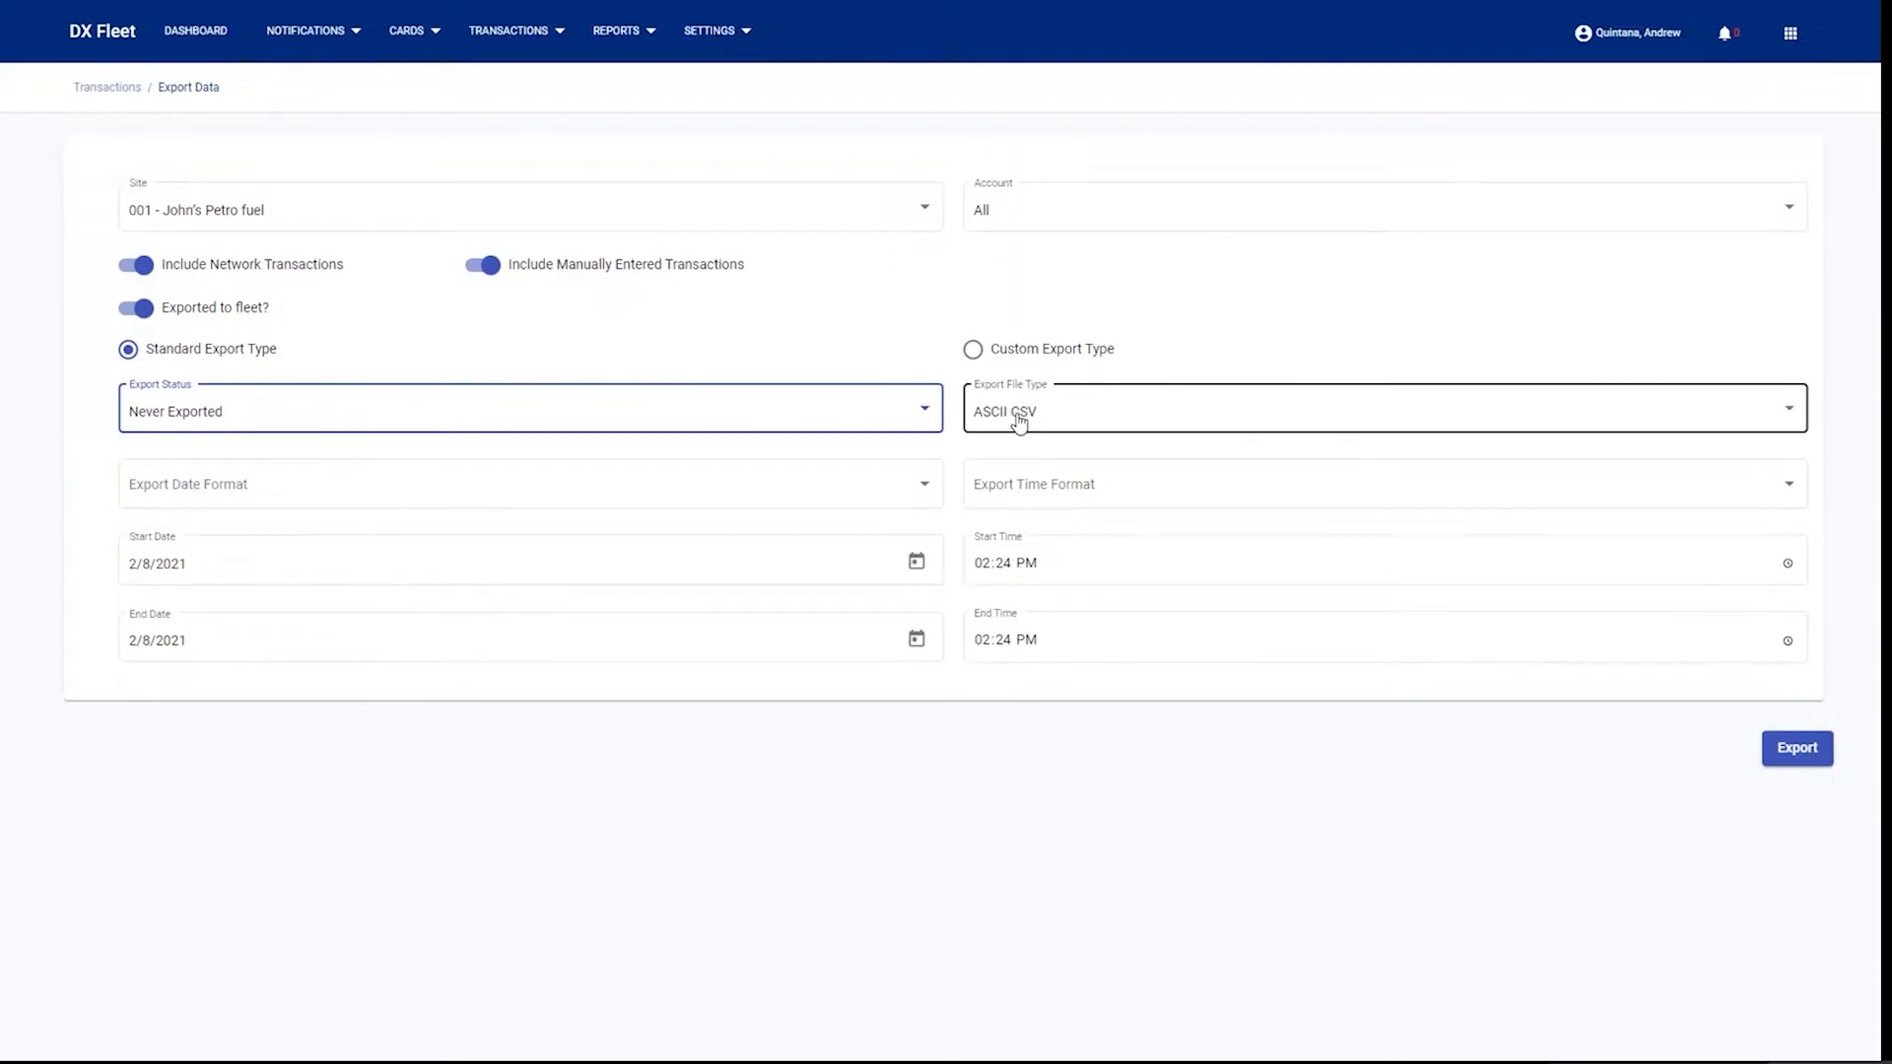
Set the export date format to MM/dd/yyyy and the export time format to HH:mm.
click(365, 478)
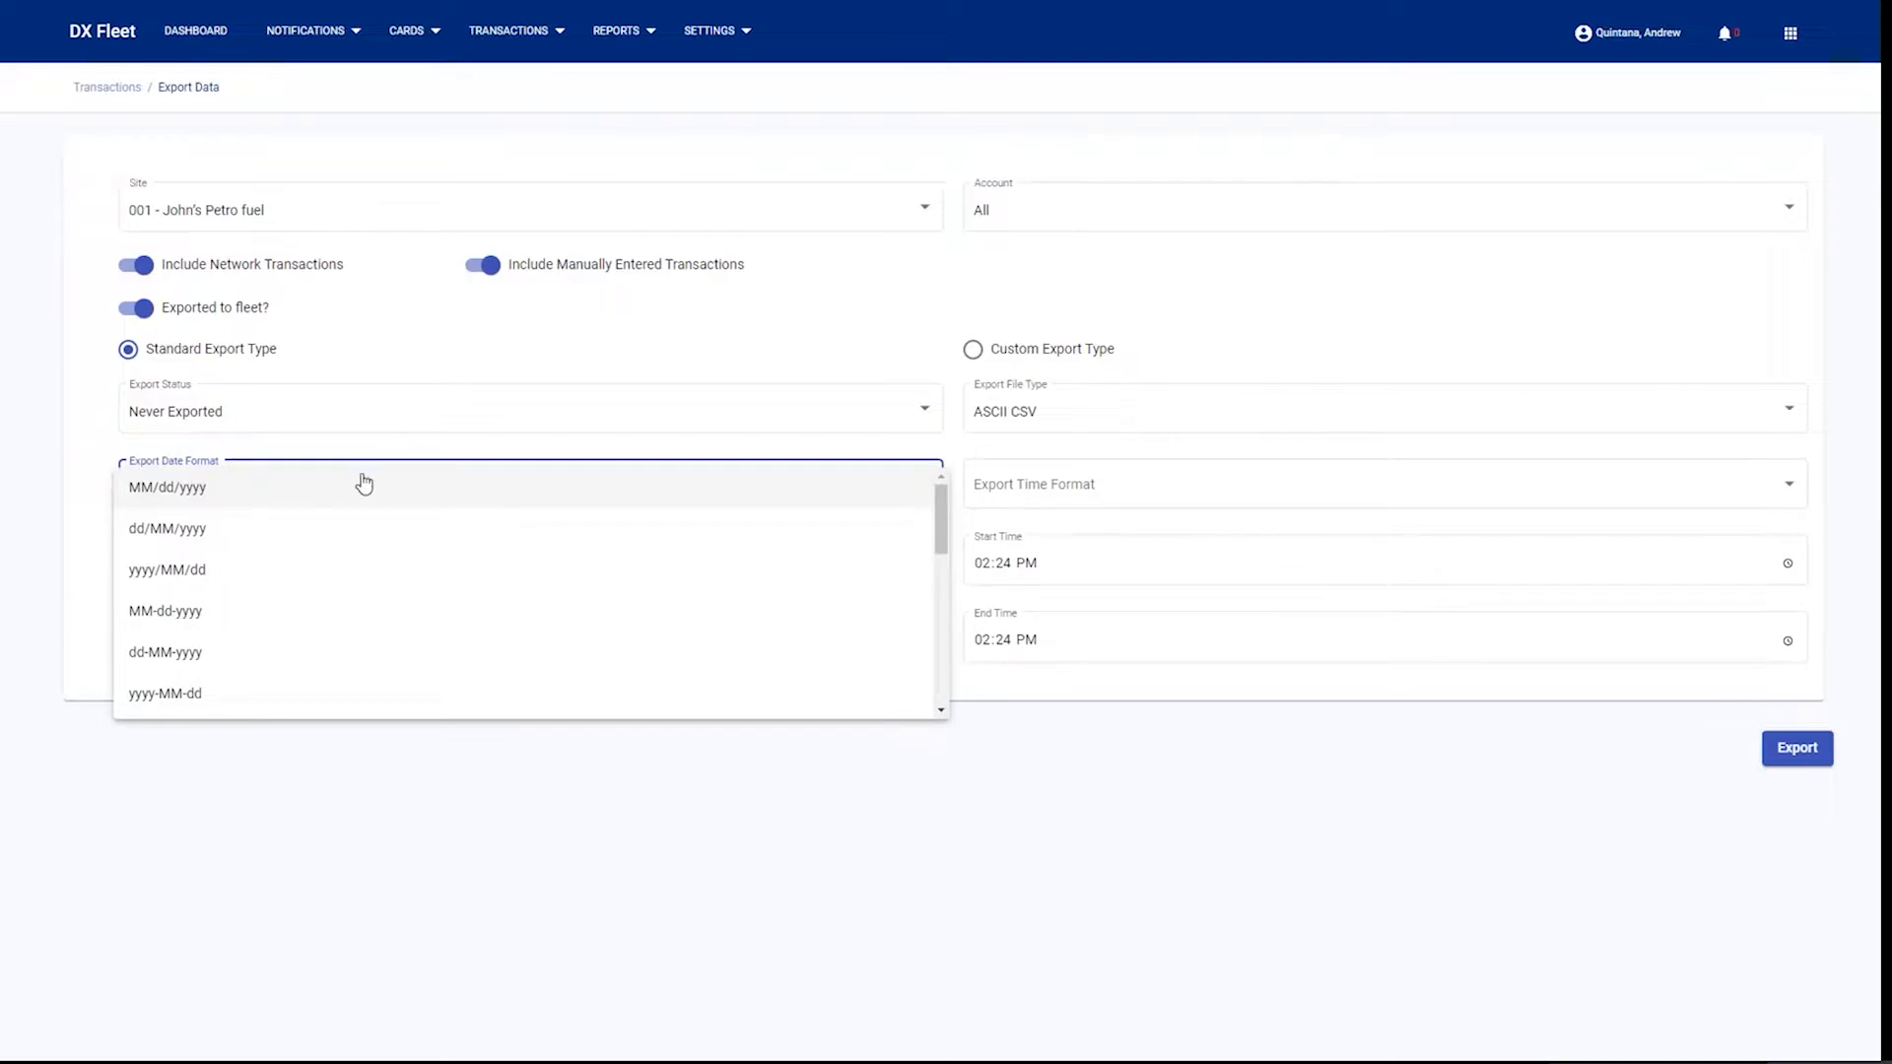
click(266, 495)
click(1132, 503)
click(1015, 490)
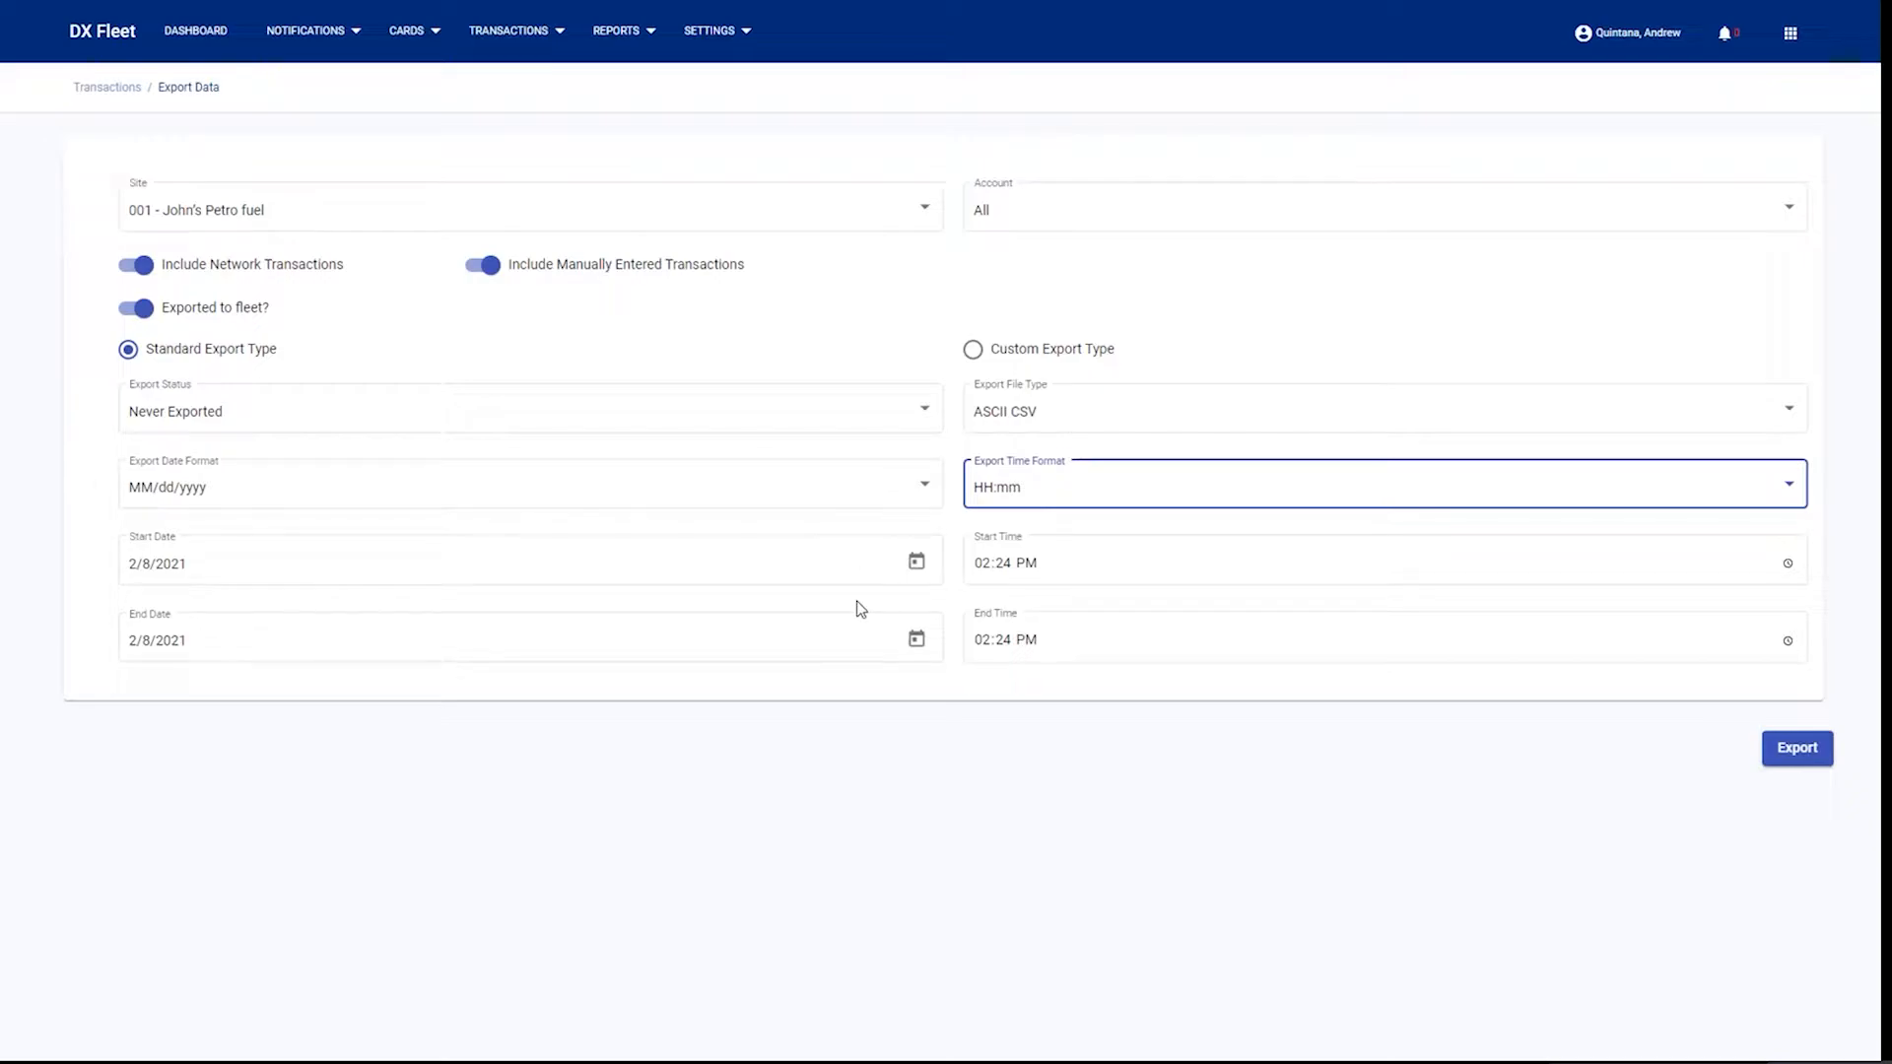
Set the export start date to 1/1/2021 and export the transactions.
click(916, 561)
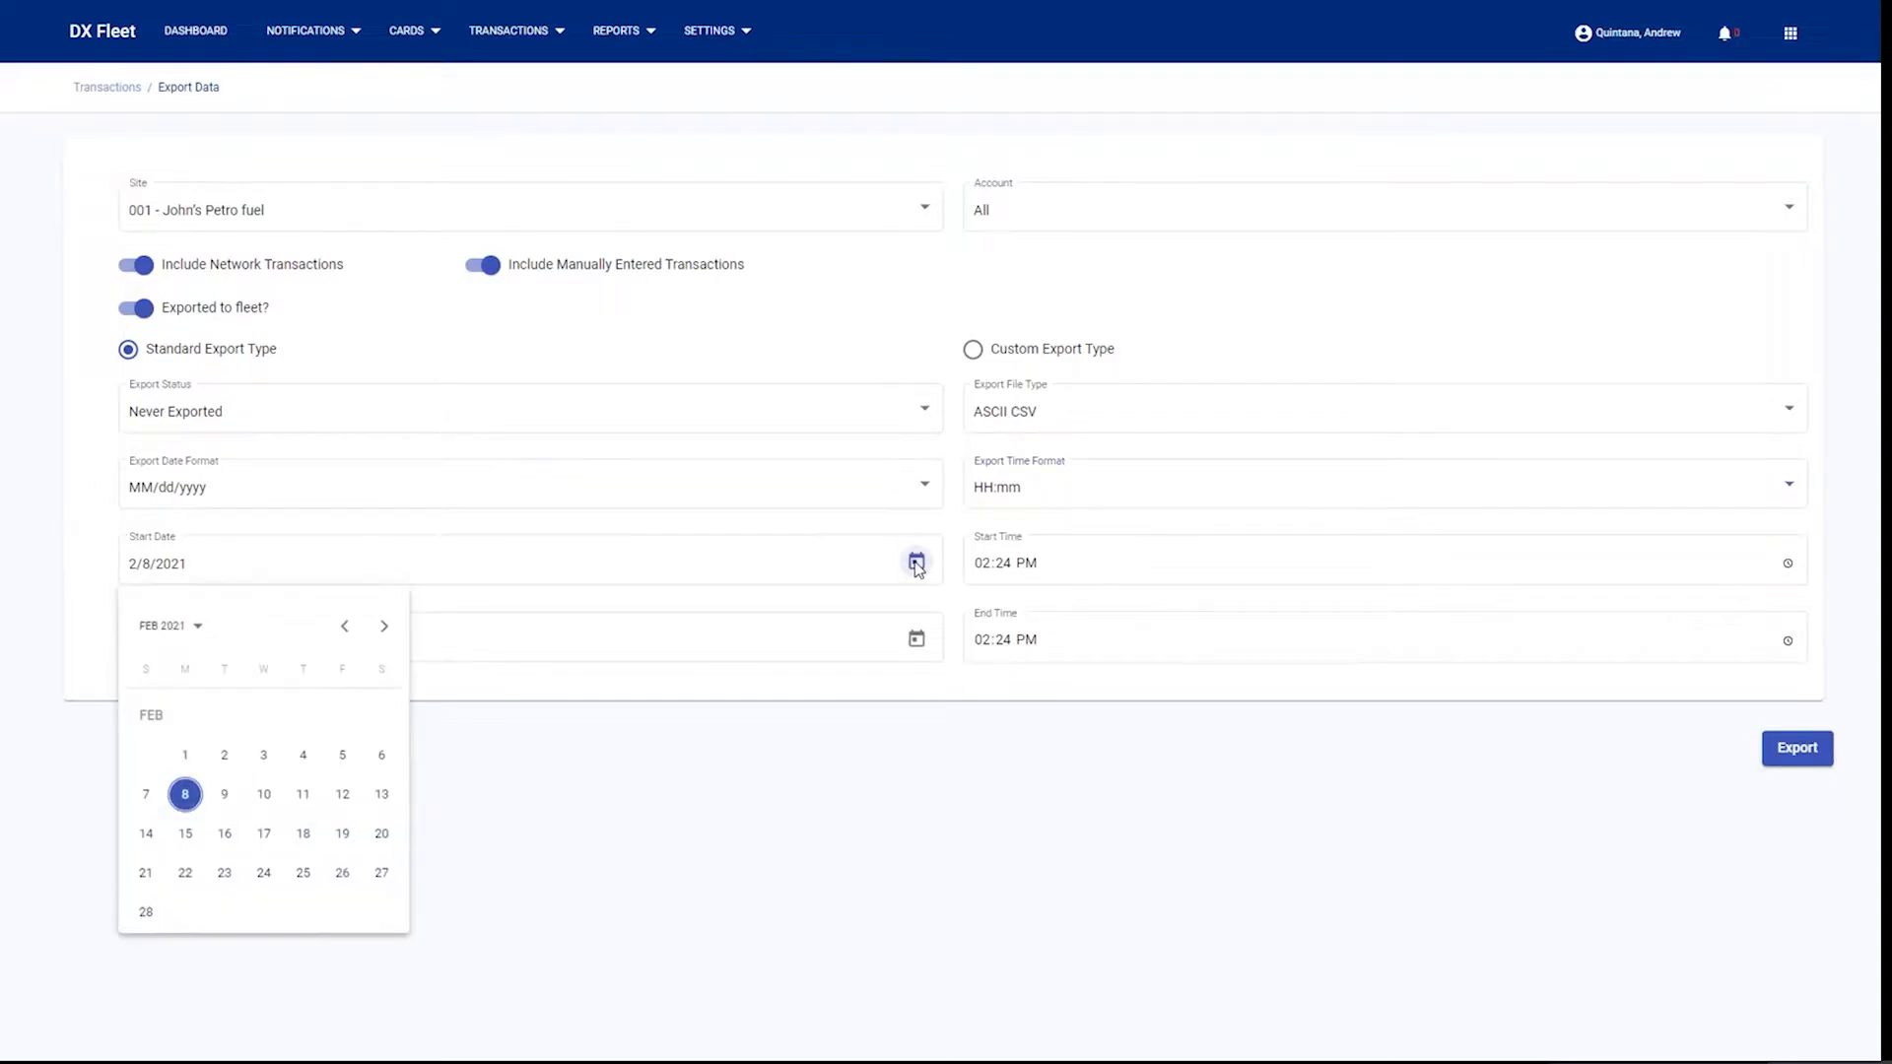
click(346, 631)
click(343, 717)
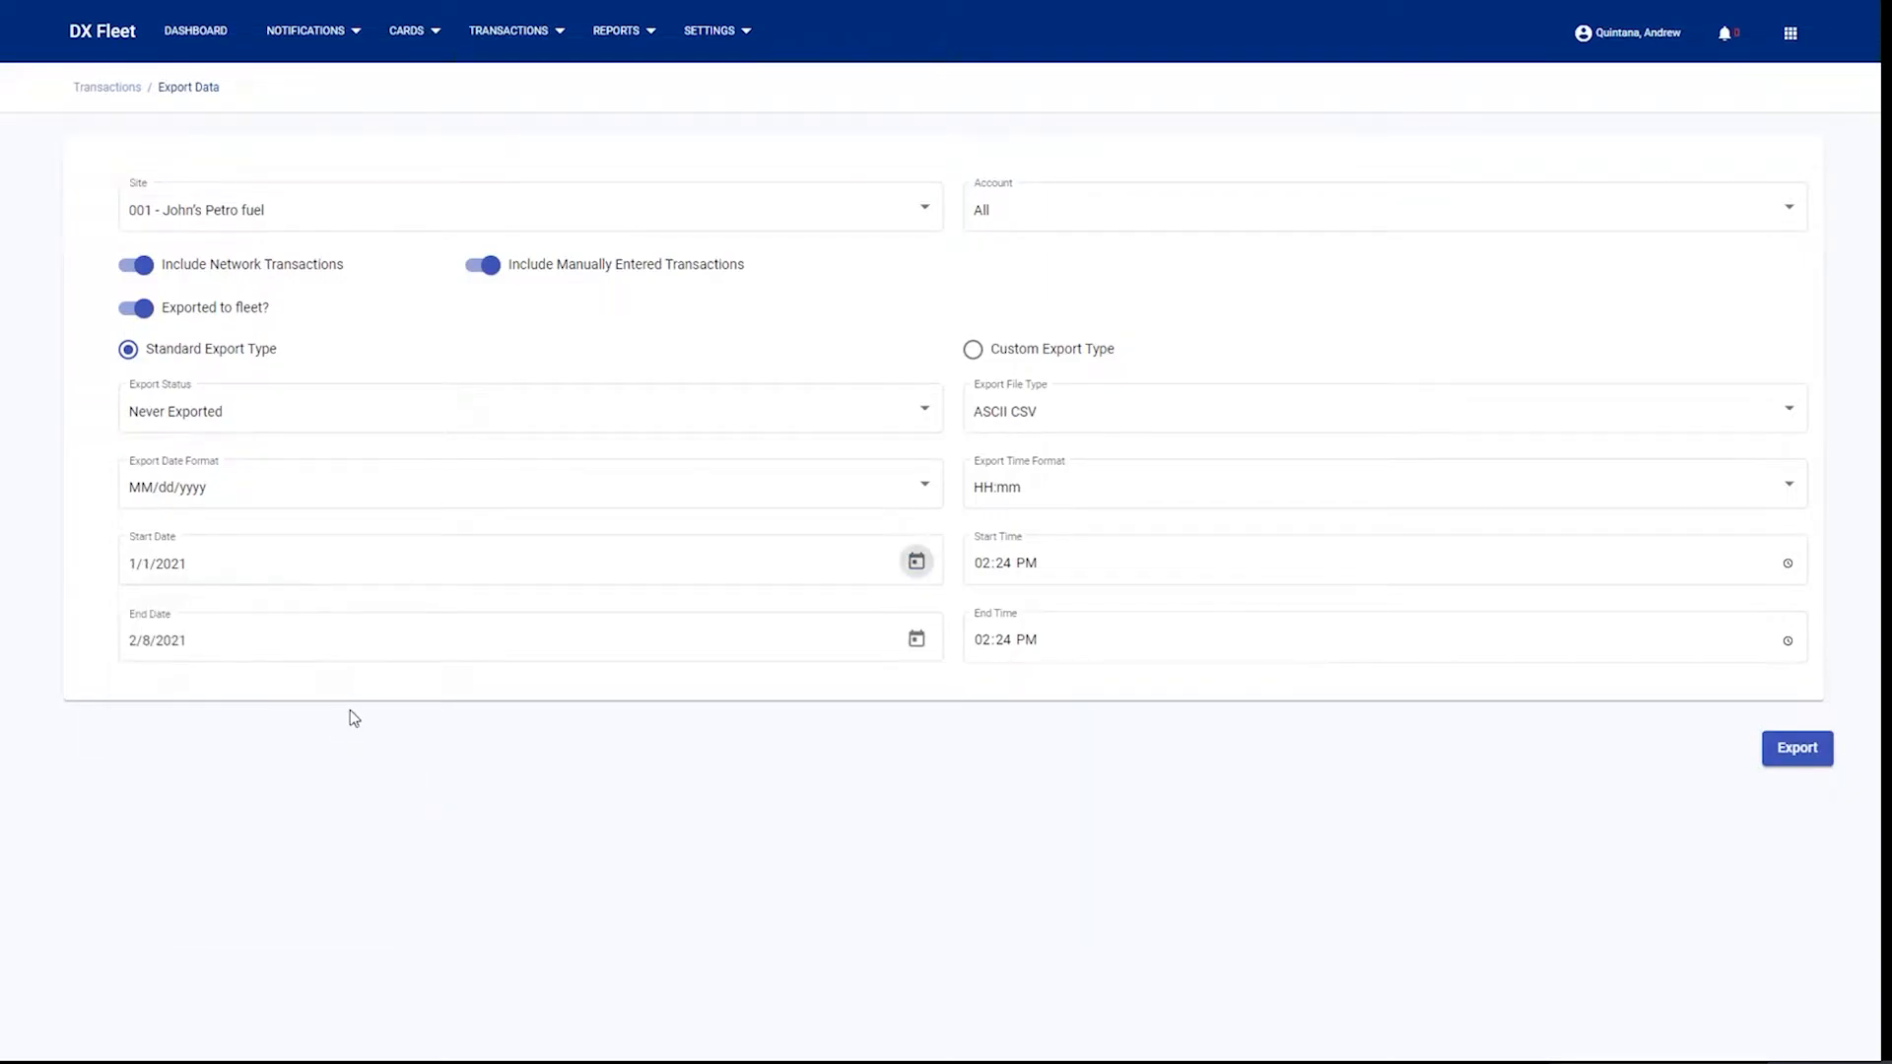
click(1798, 755)
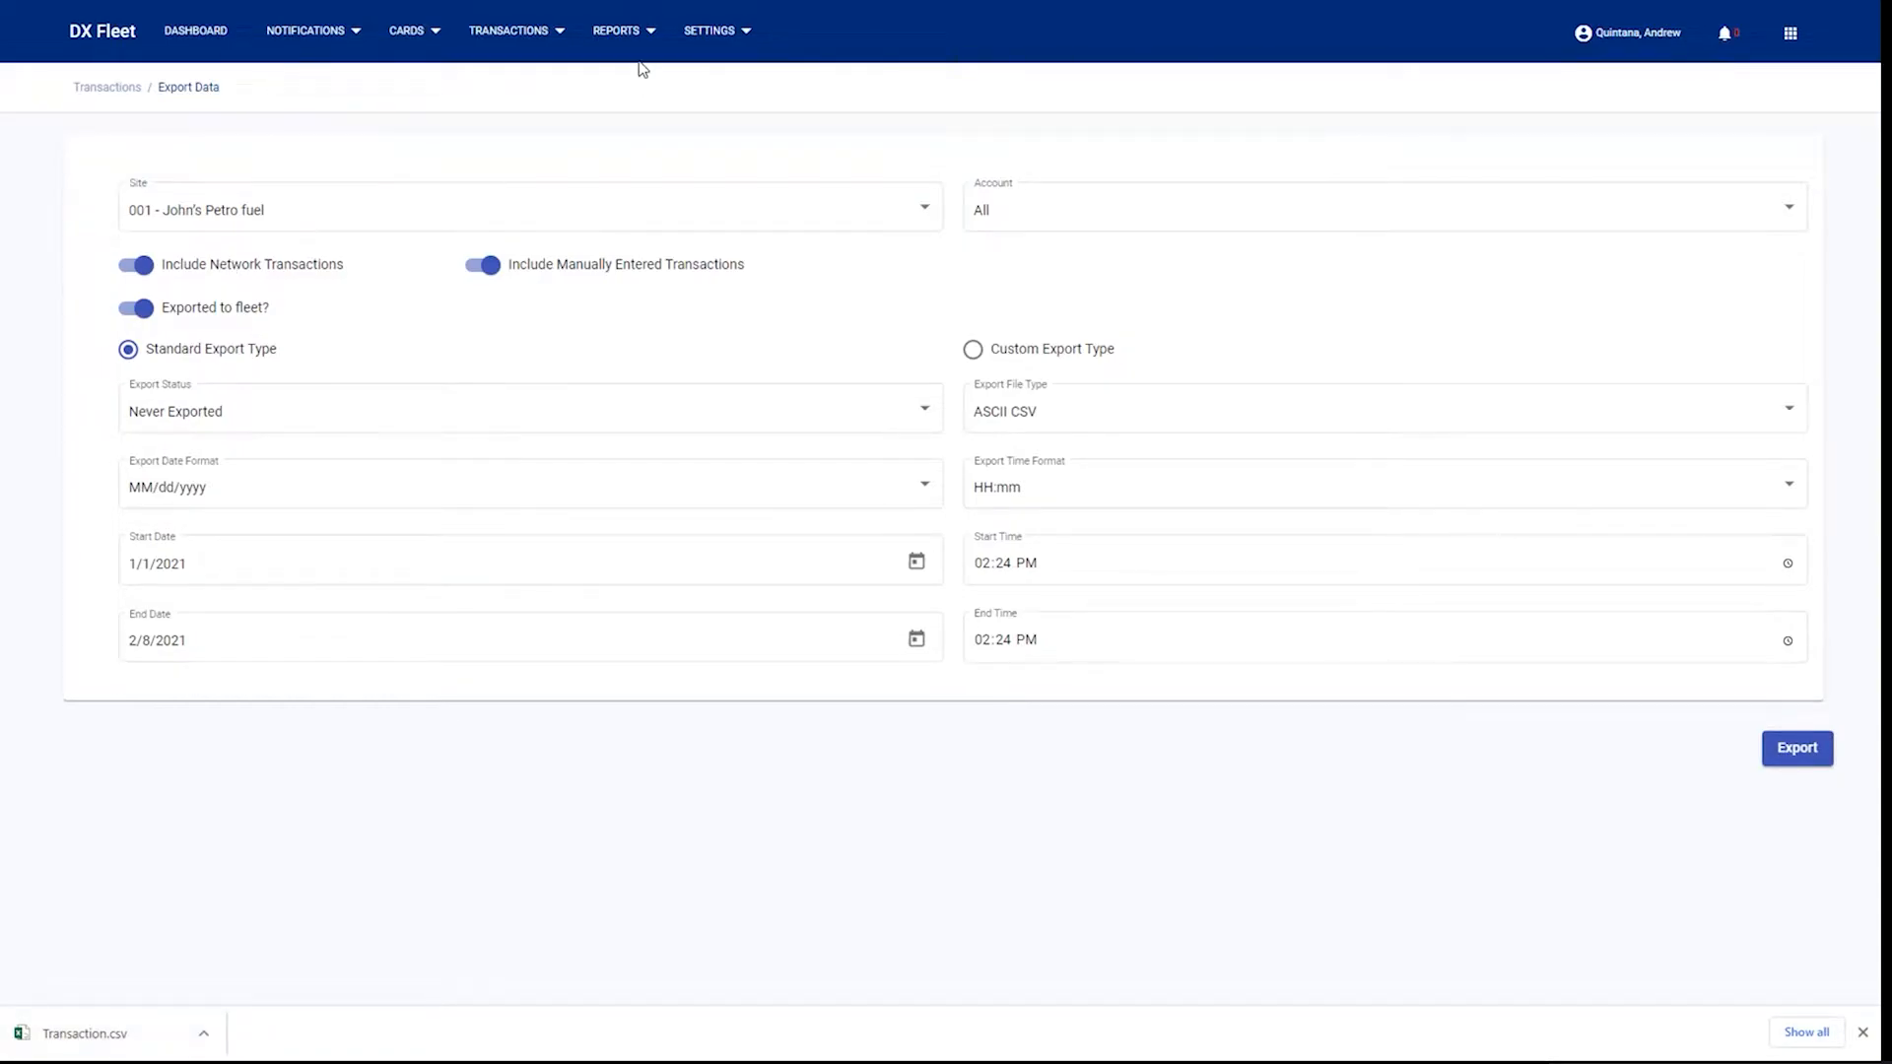
Switch the transaction export from the standard to the custom export type.
click(550, 32)
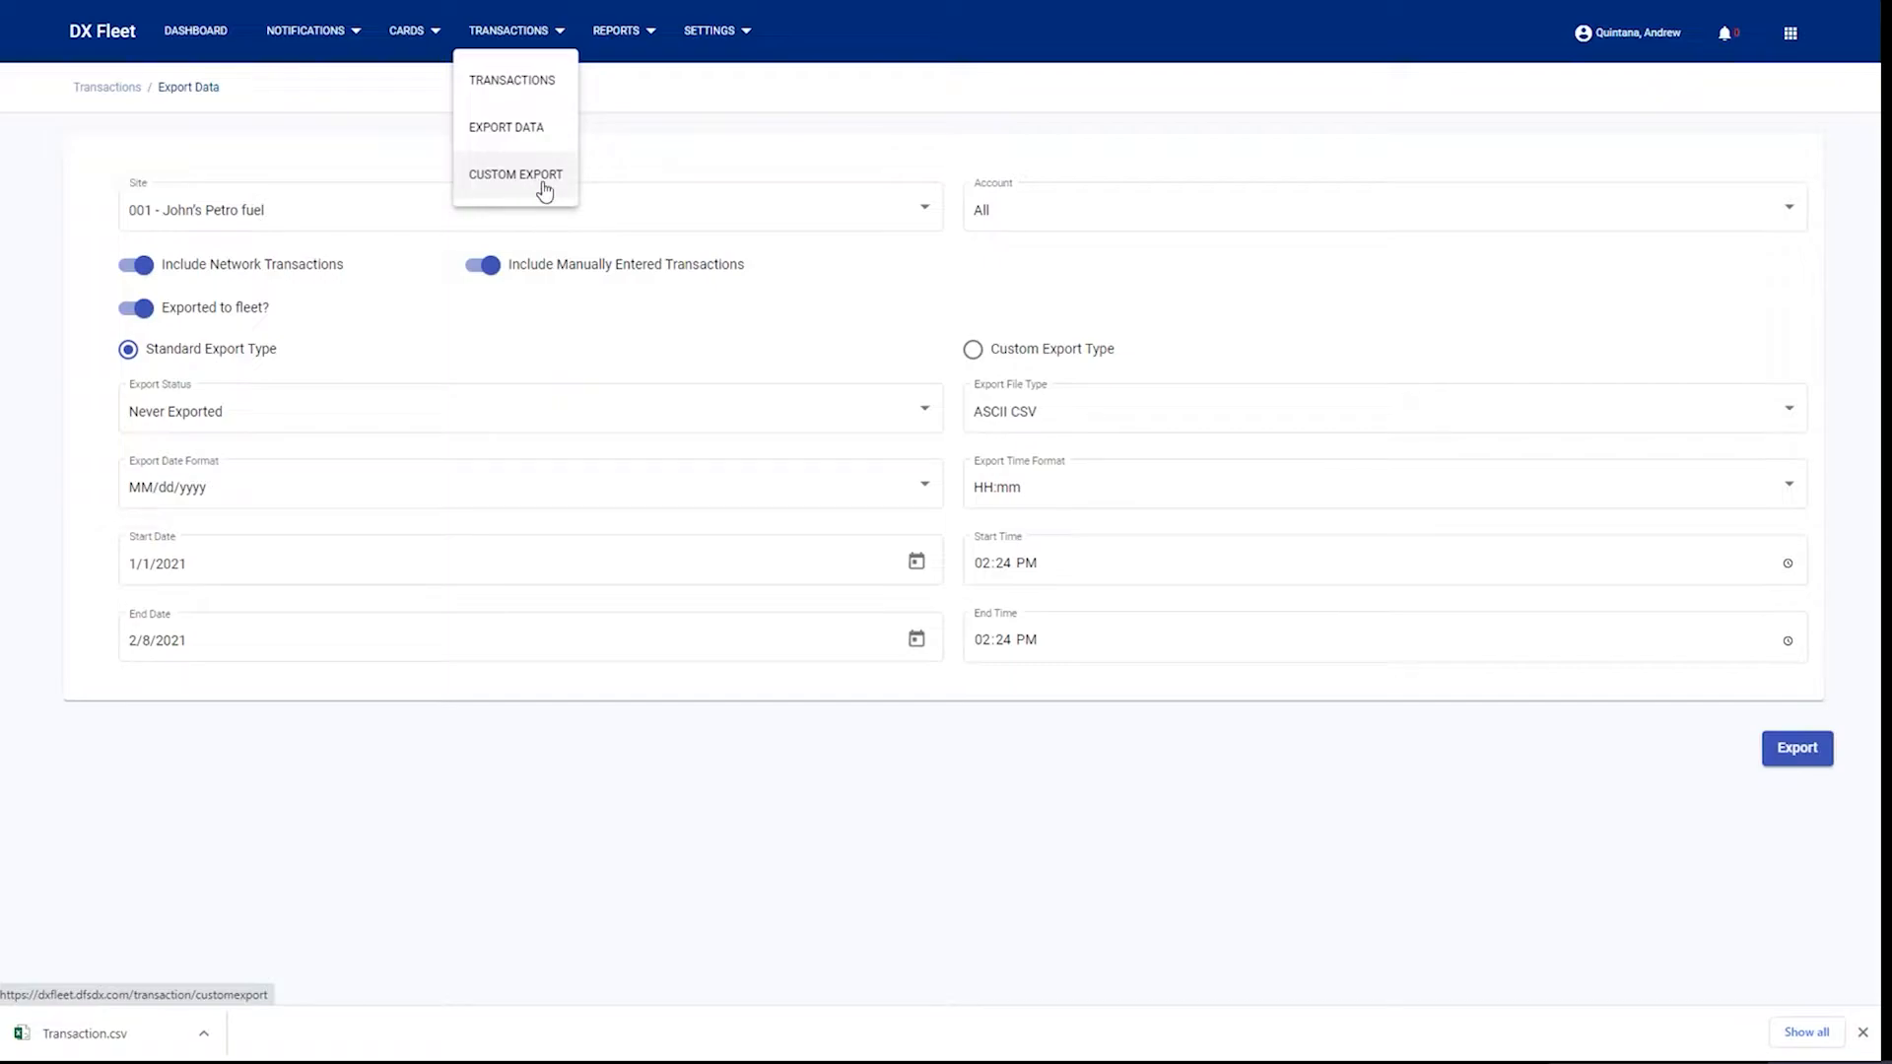
click(973, 361)
click(973, 359)
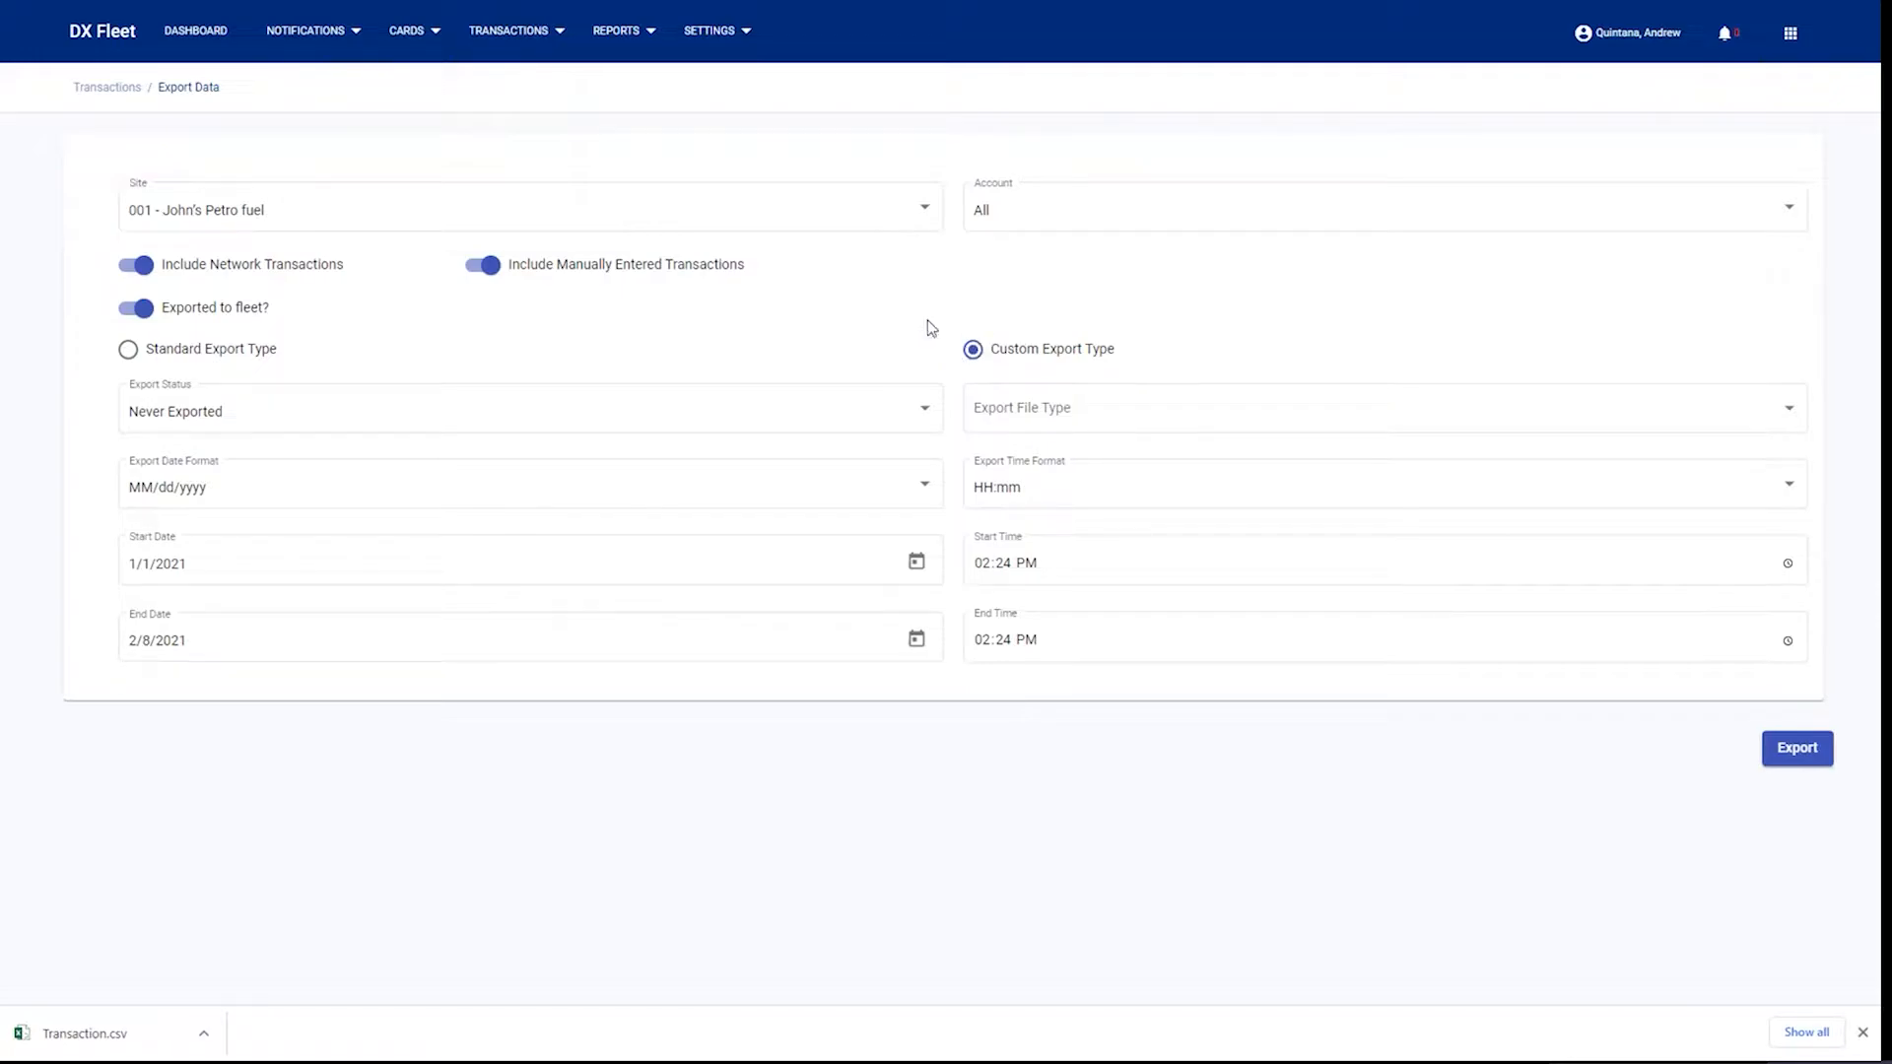
Start a new custom export template and set its file format to CSV.
click(532, 30)
click(512, 184)
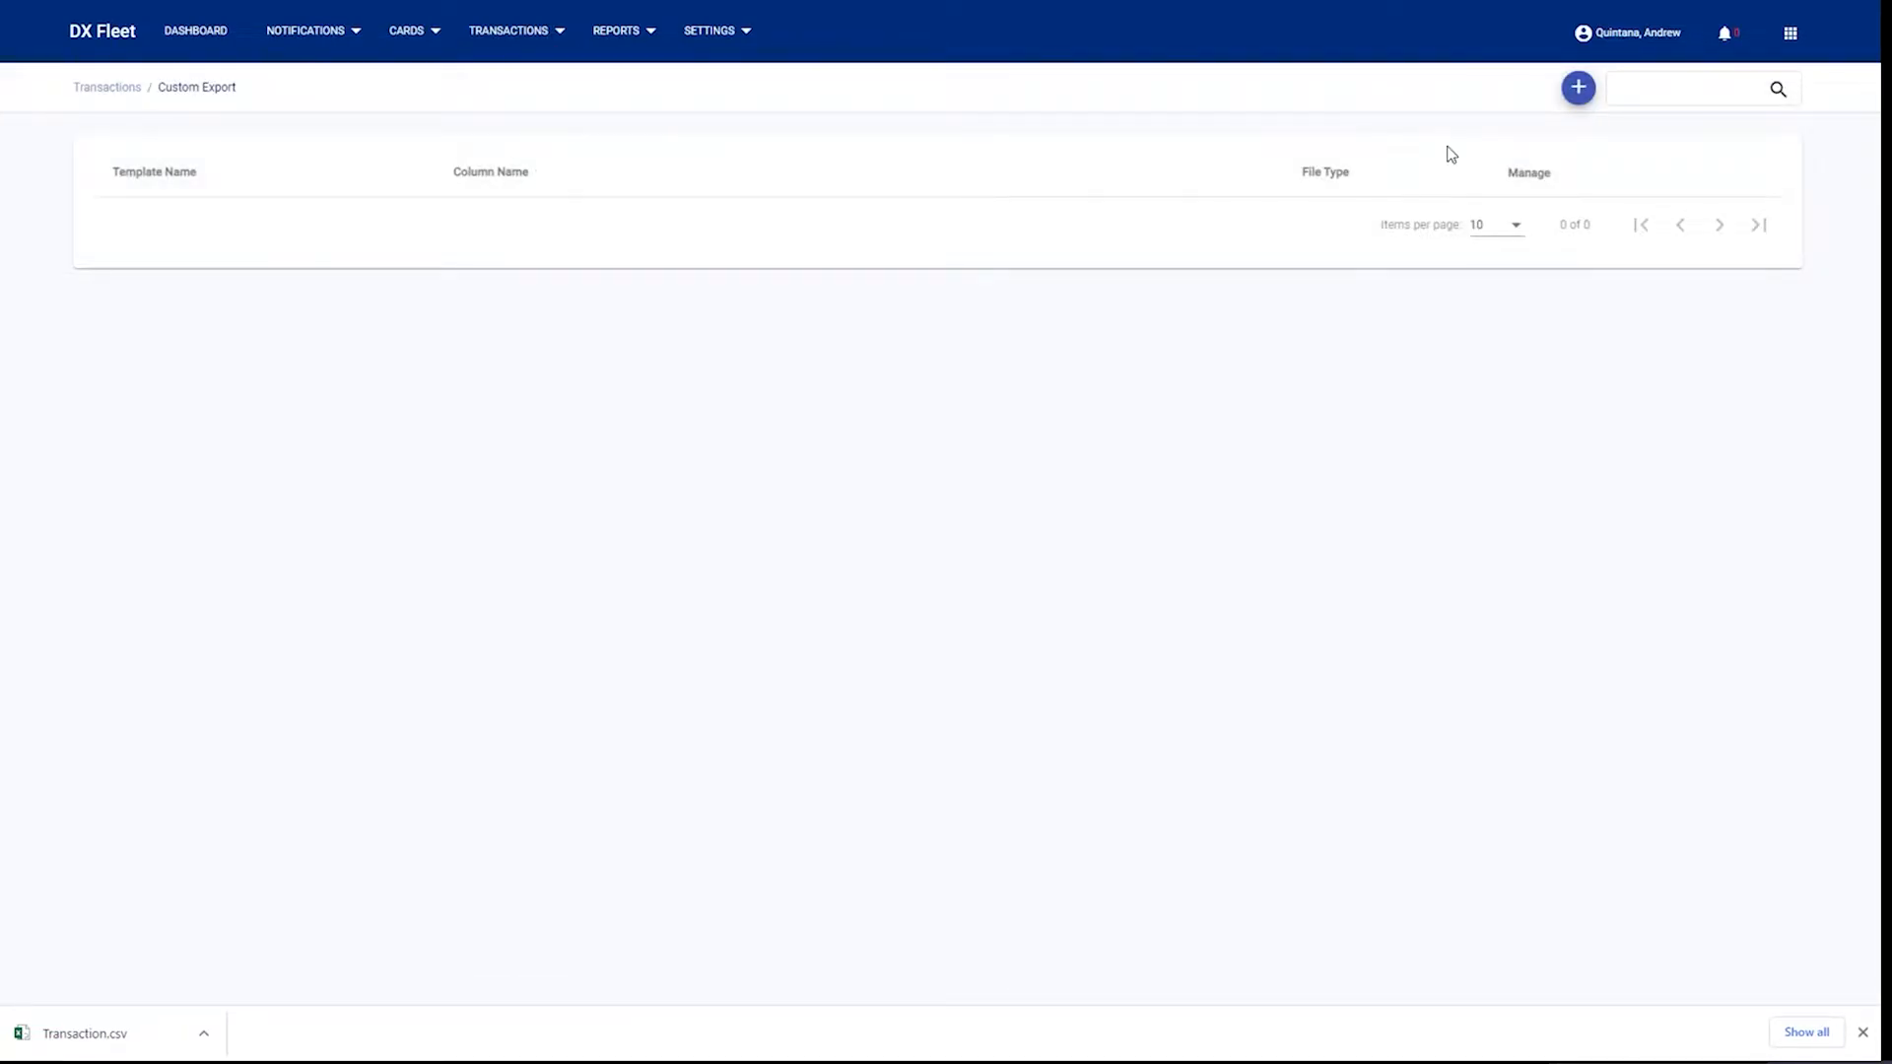
click(1574, 92)
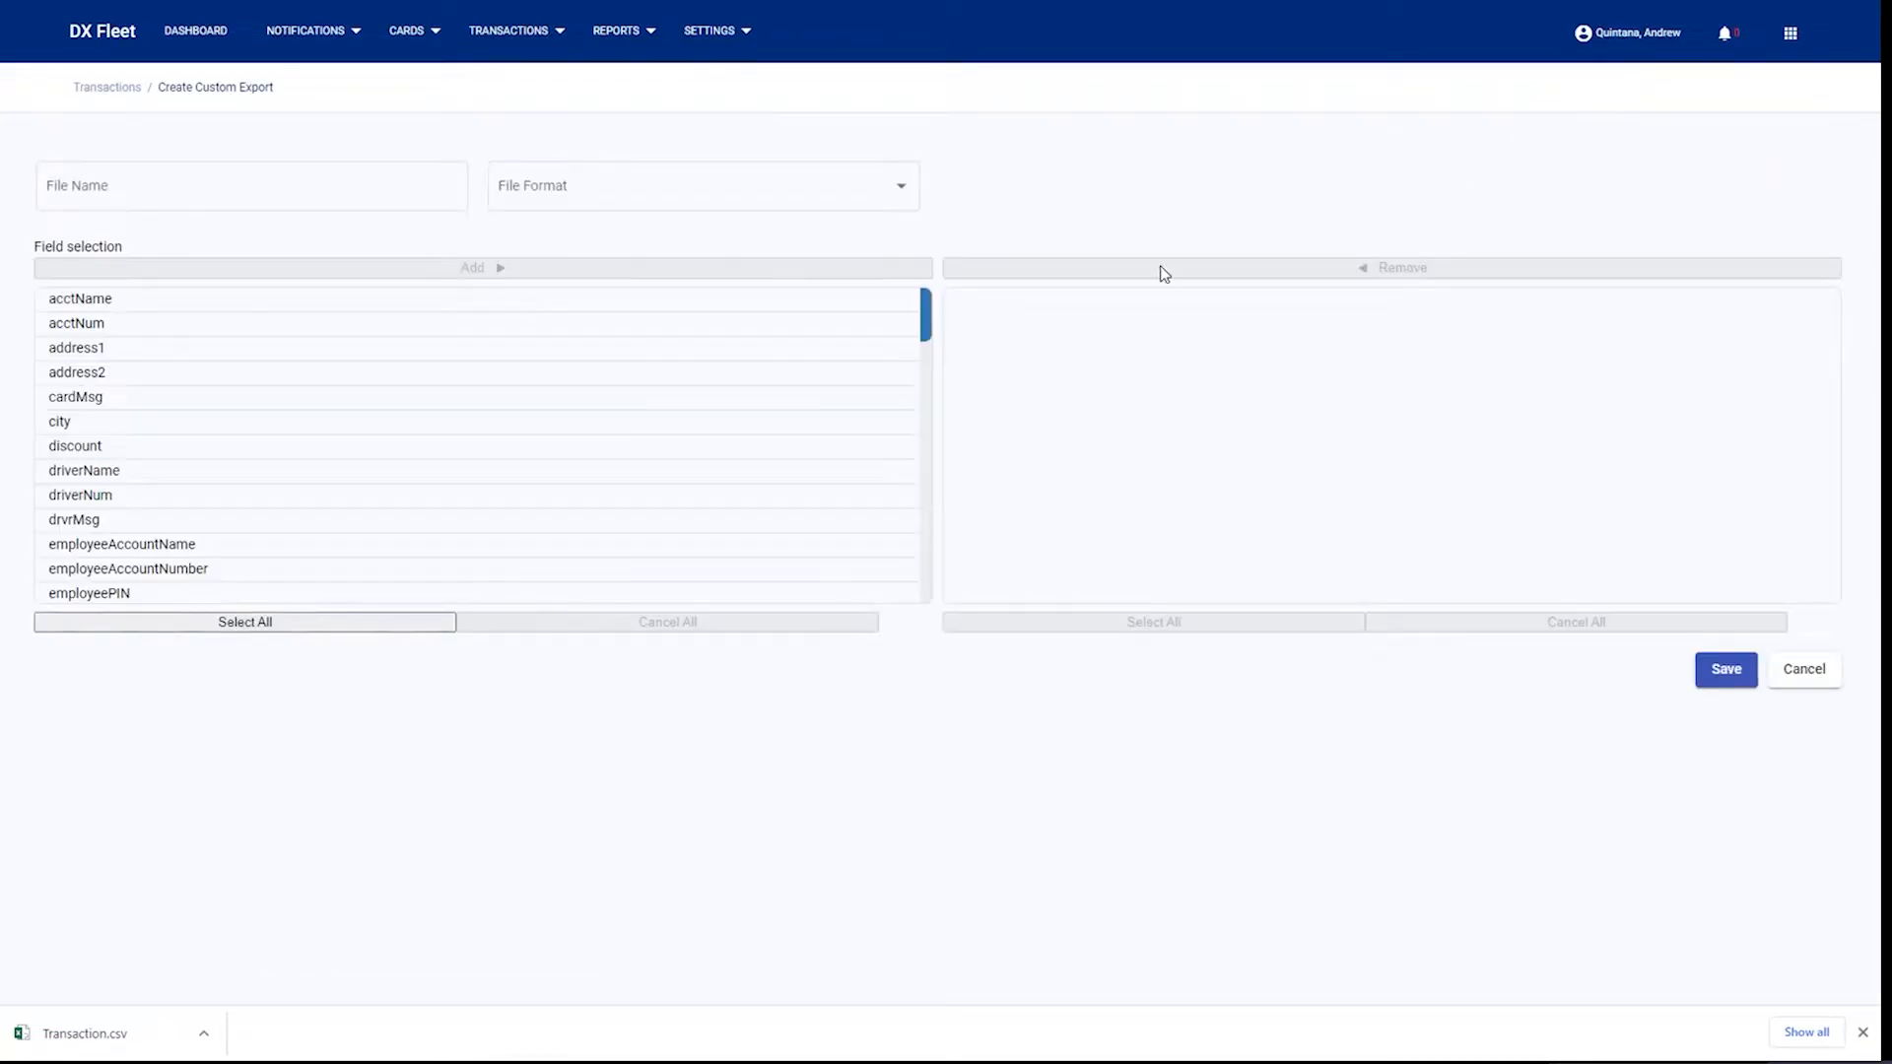
click(192, 182)
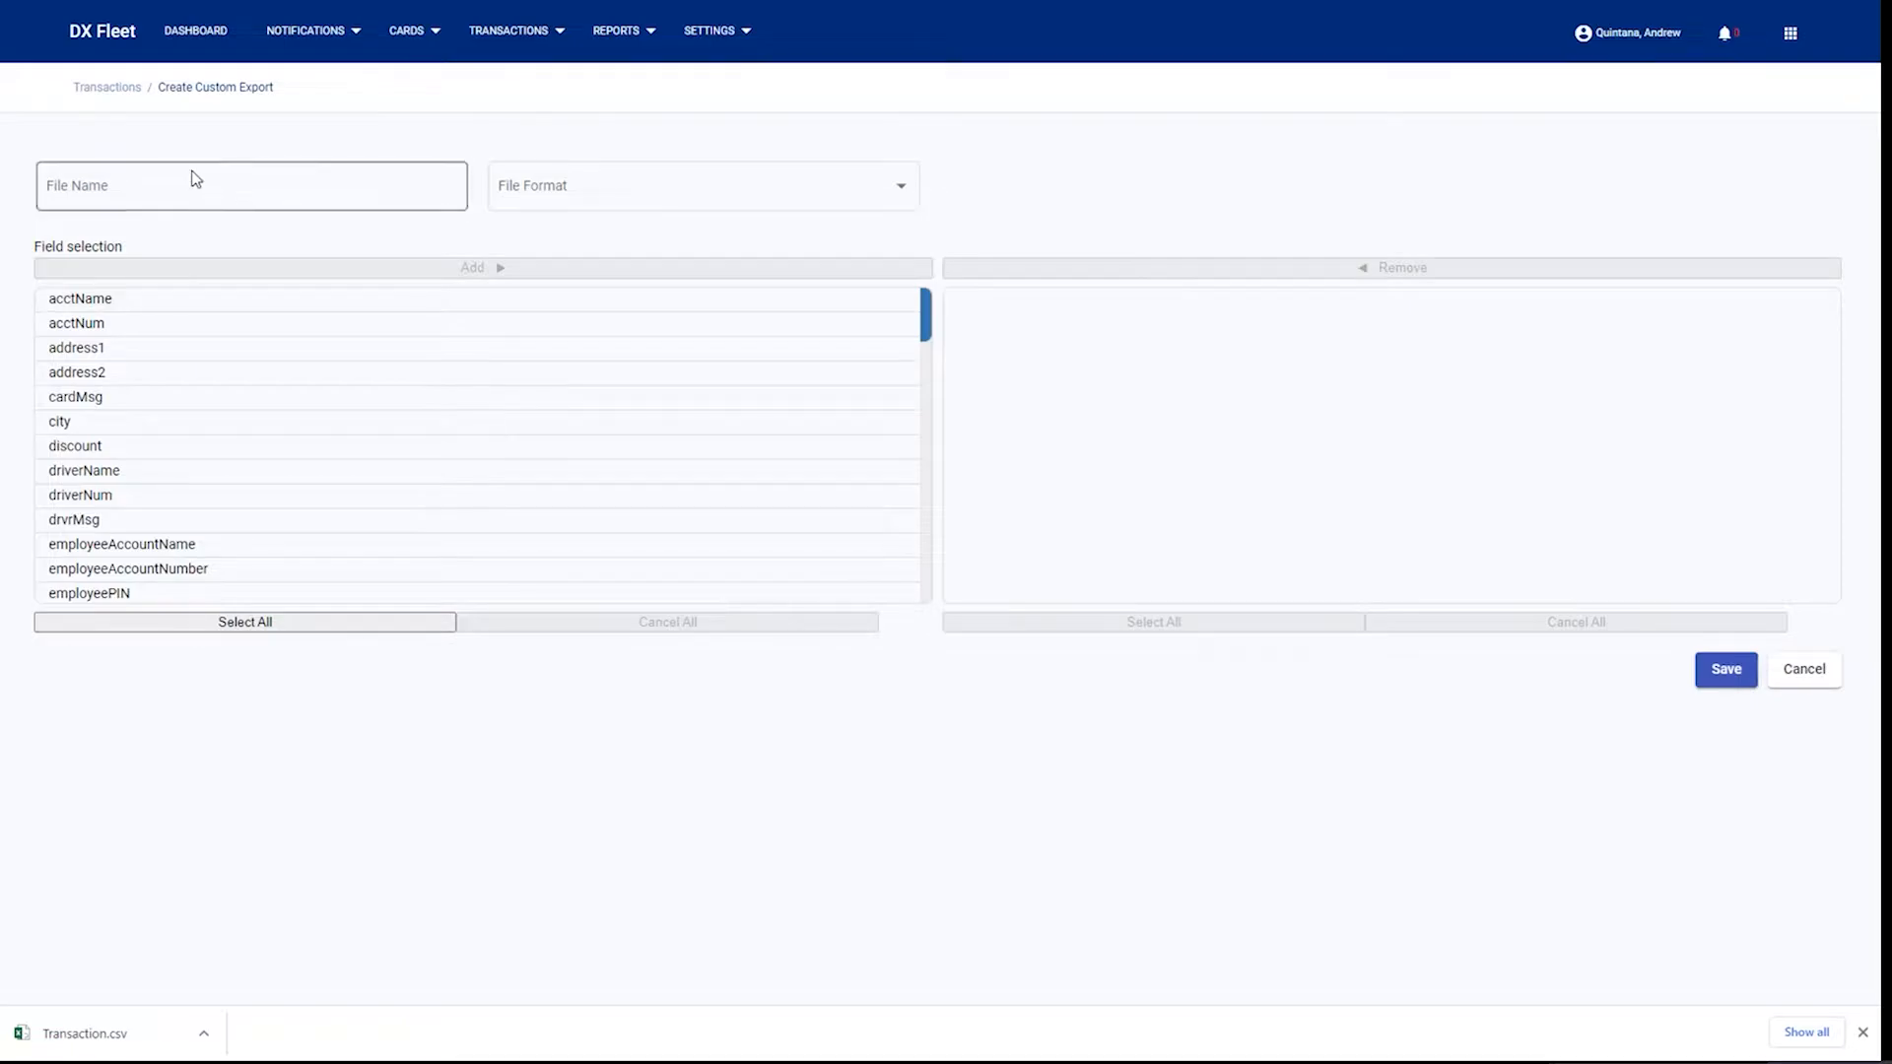
click(667, 186)
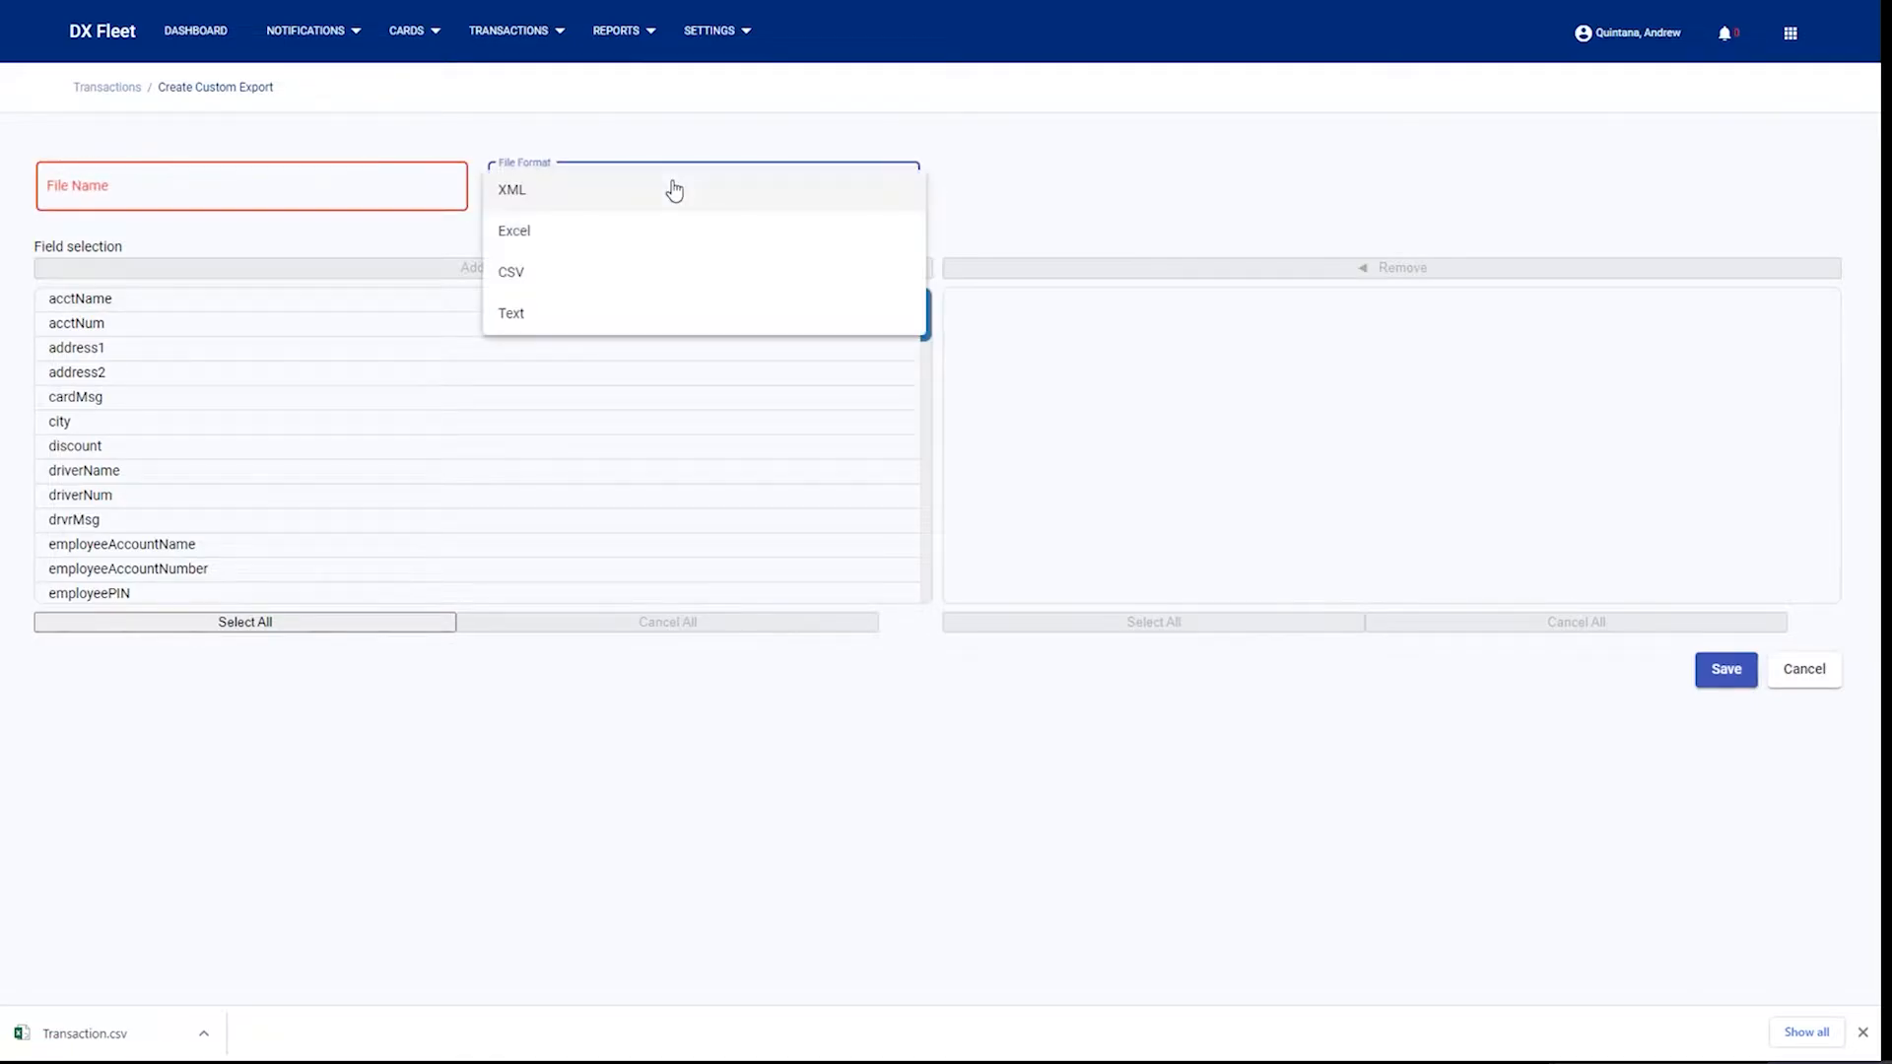
click(514, 268)
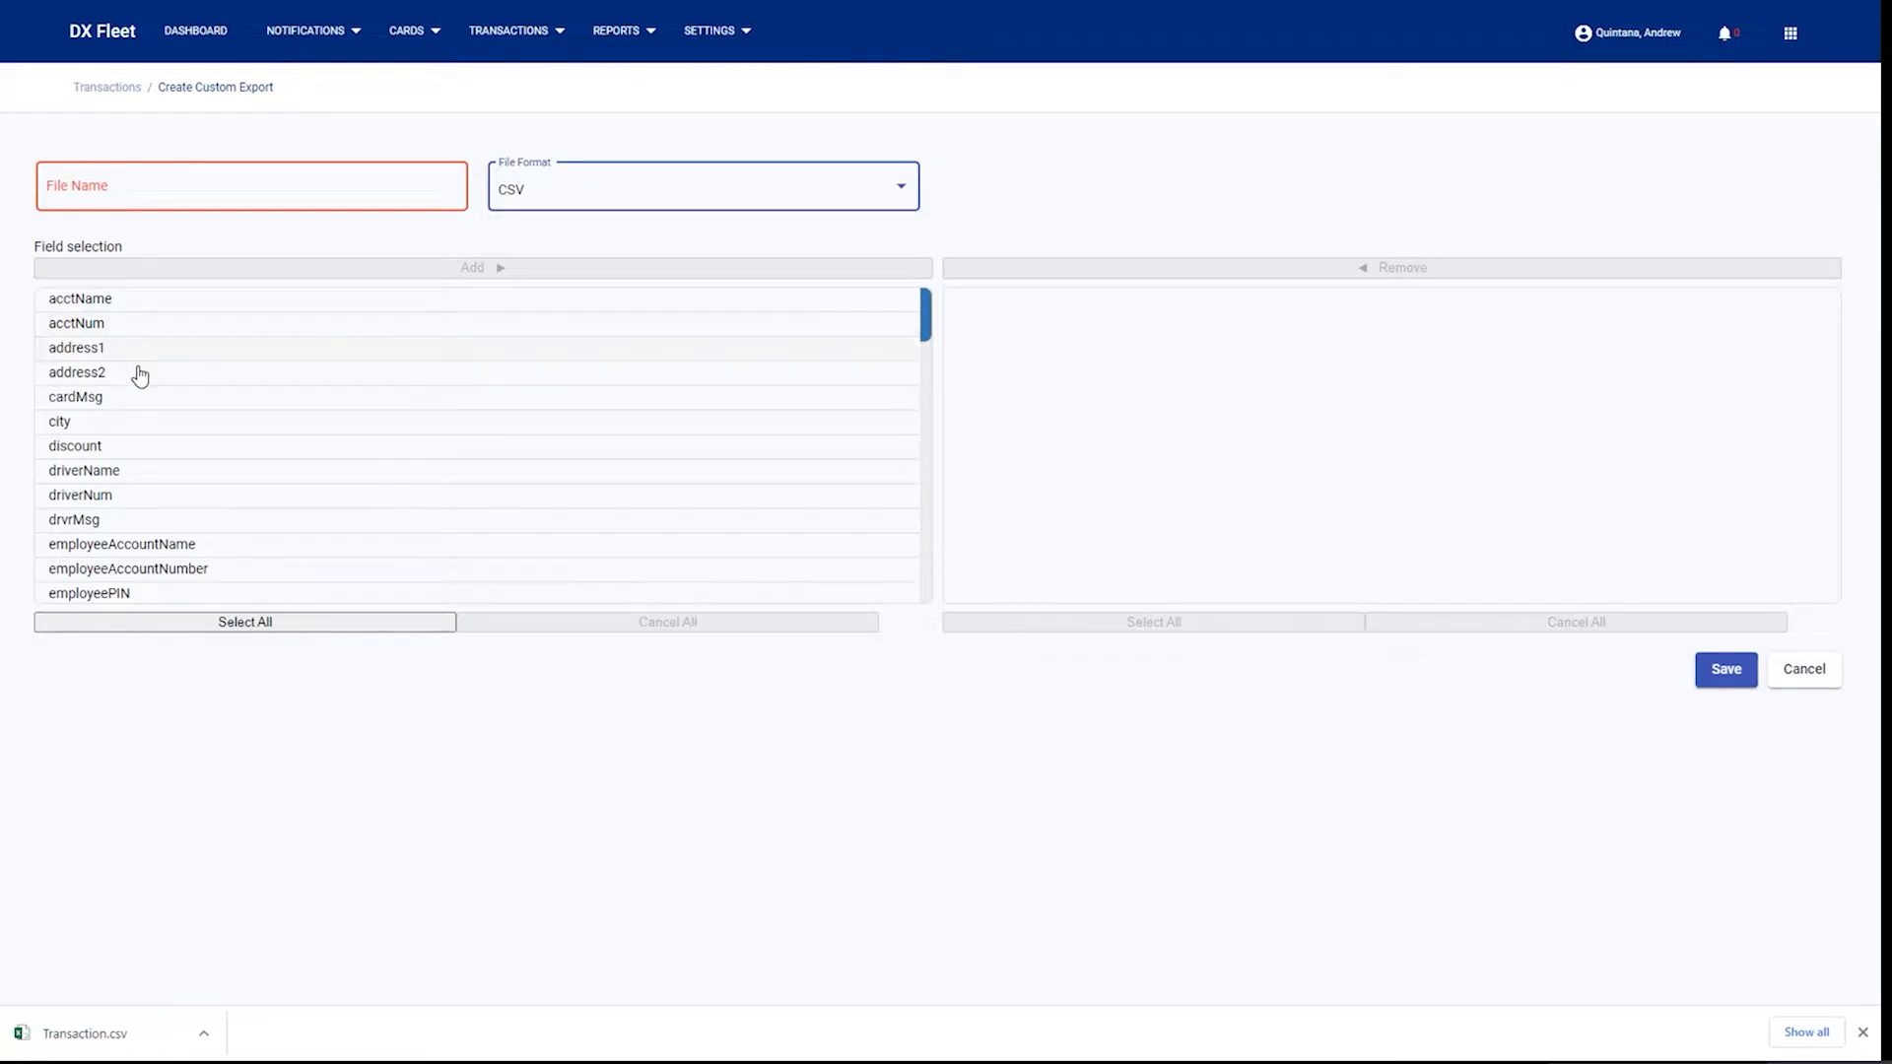
Add the driverName and transTotal fields to the custom export's selected fields.
click(128, 473)
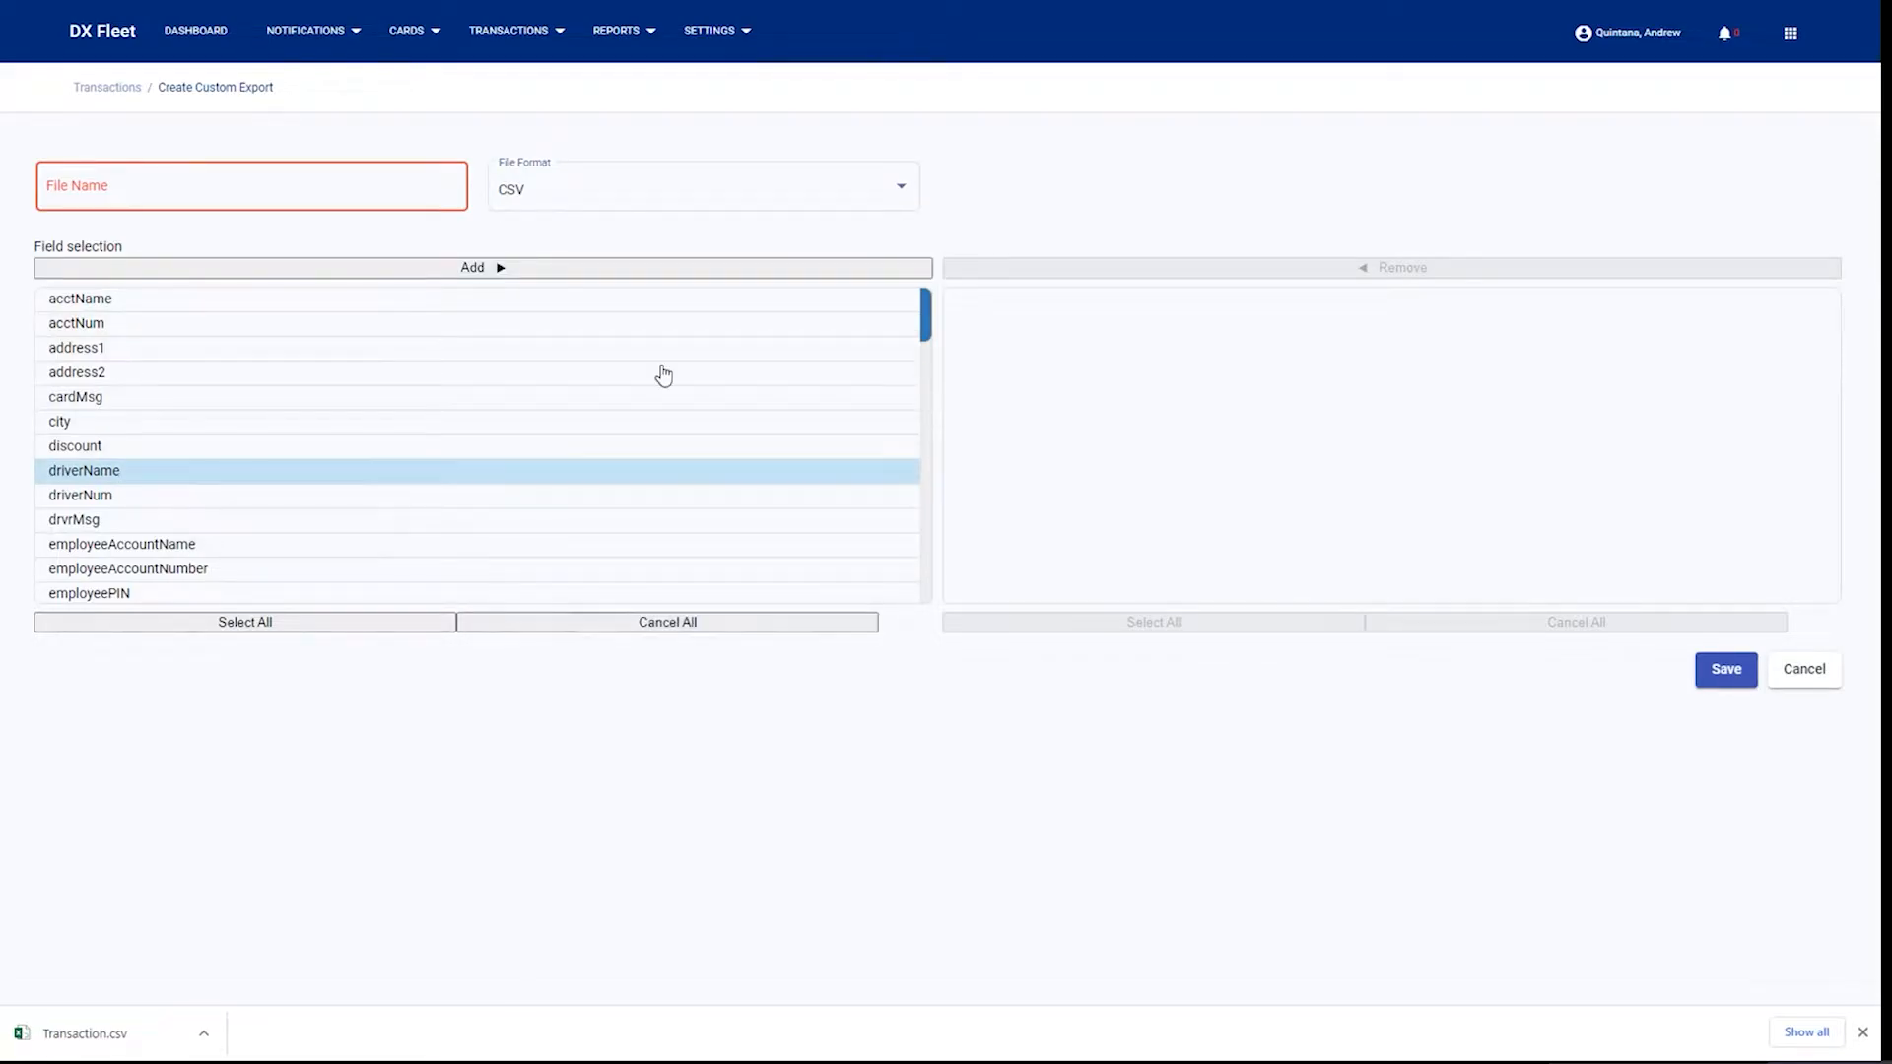
click(473, 266)
scroll(599, 487, down, 8)
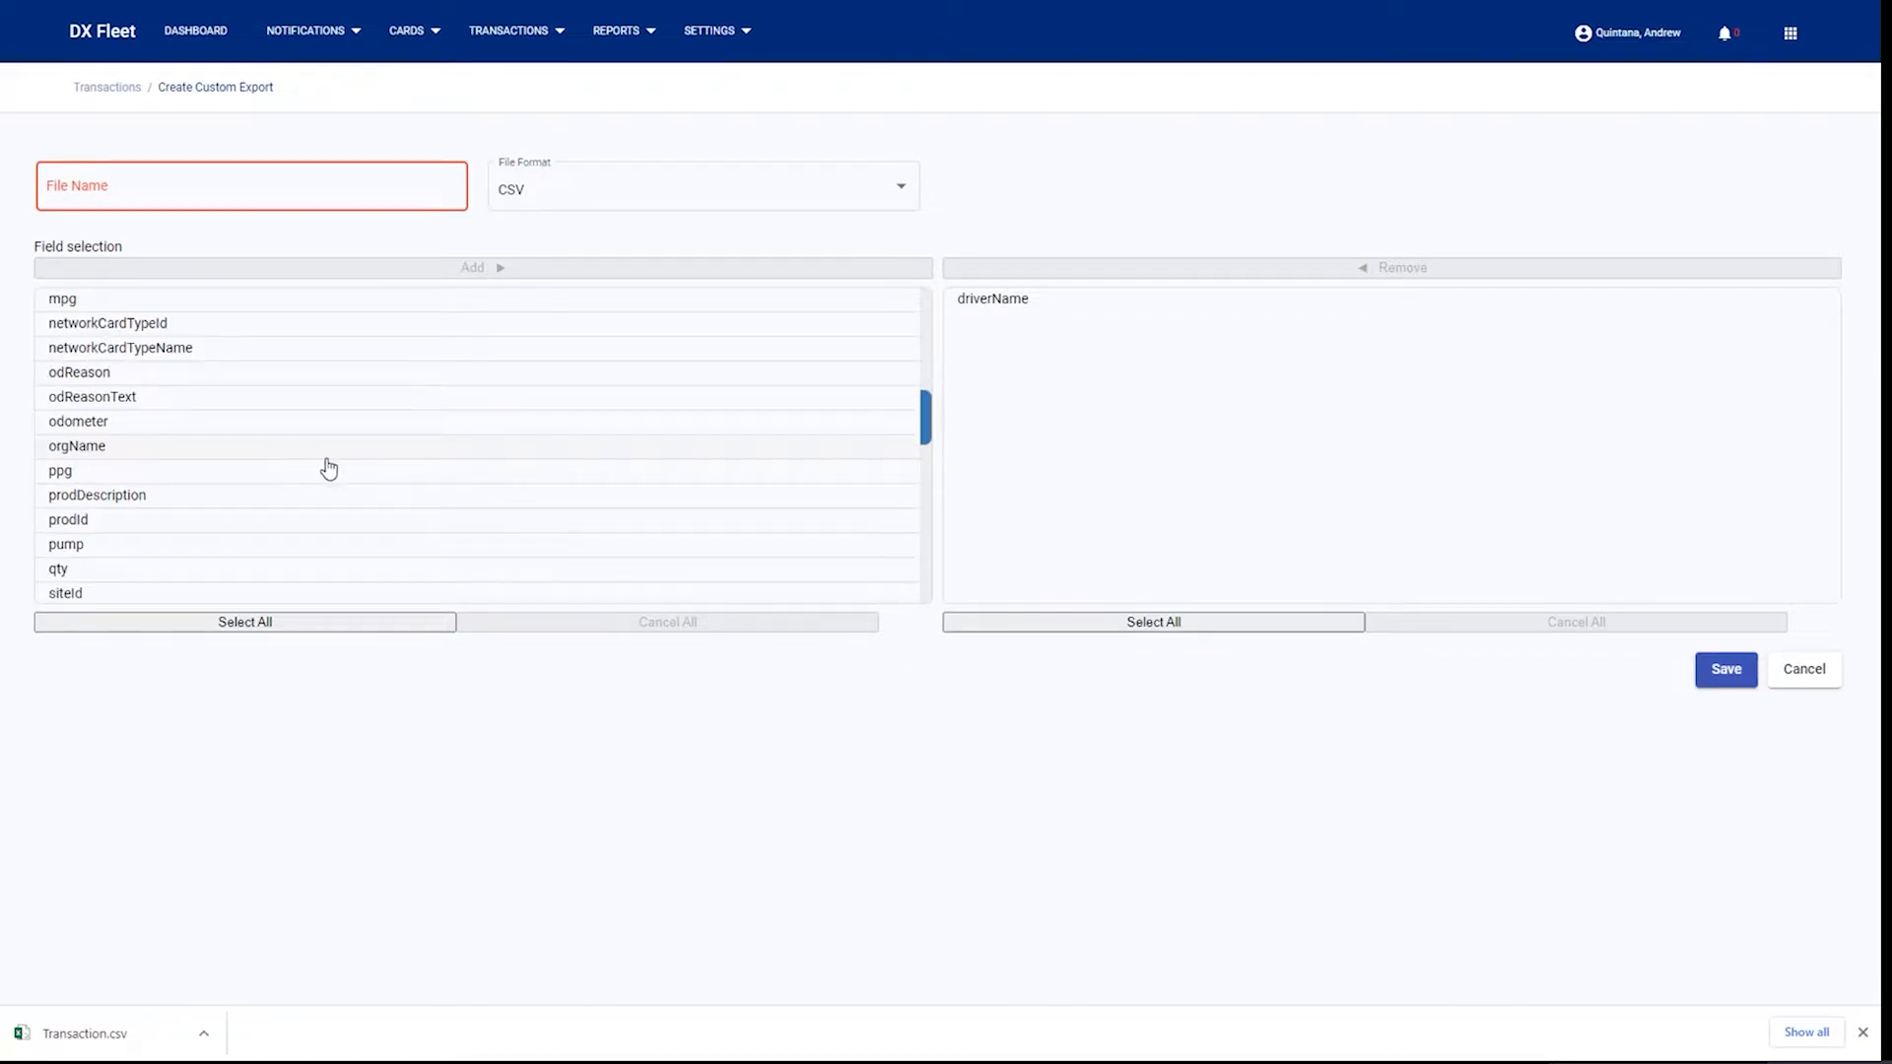
scroll(328, 468, down, 5)
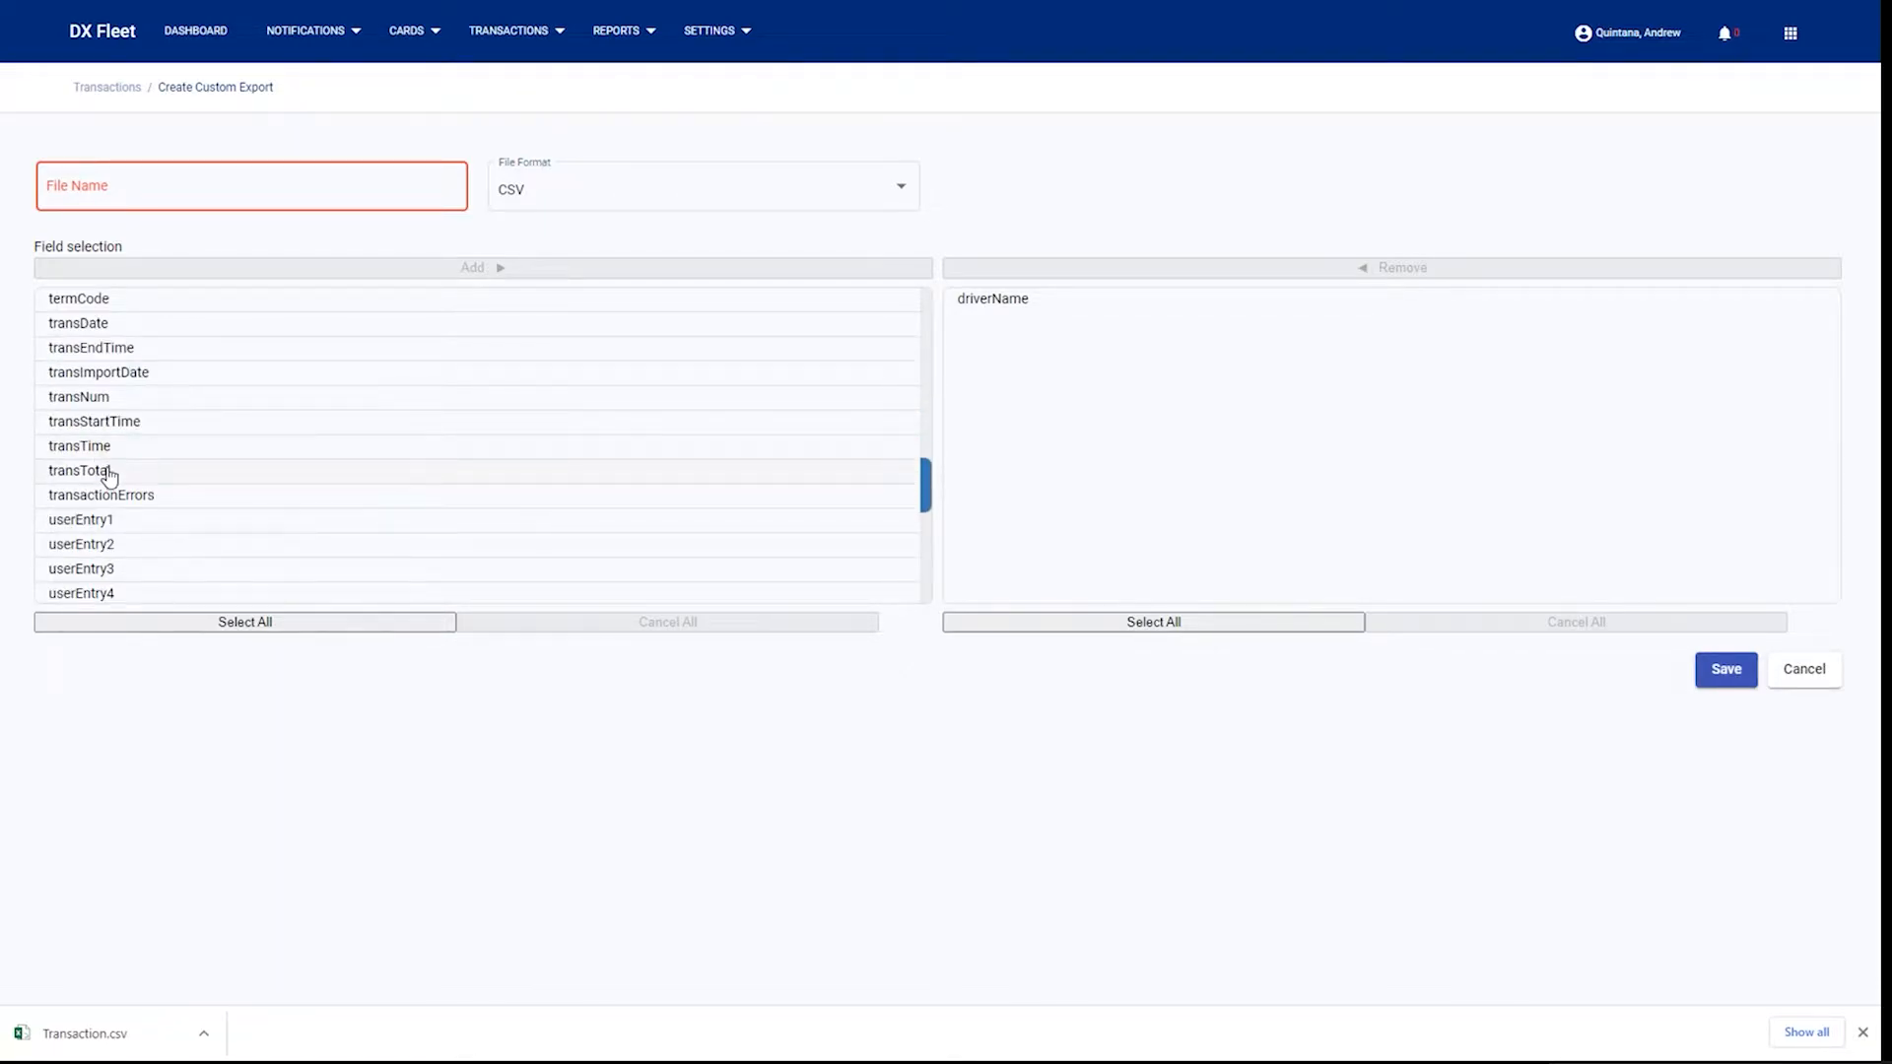
click(108, 473)
click(473, 266)
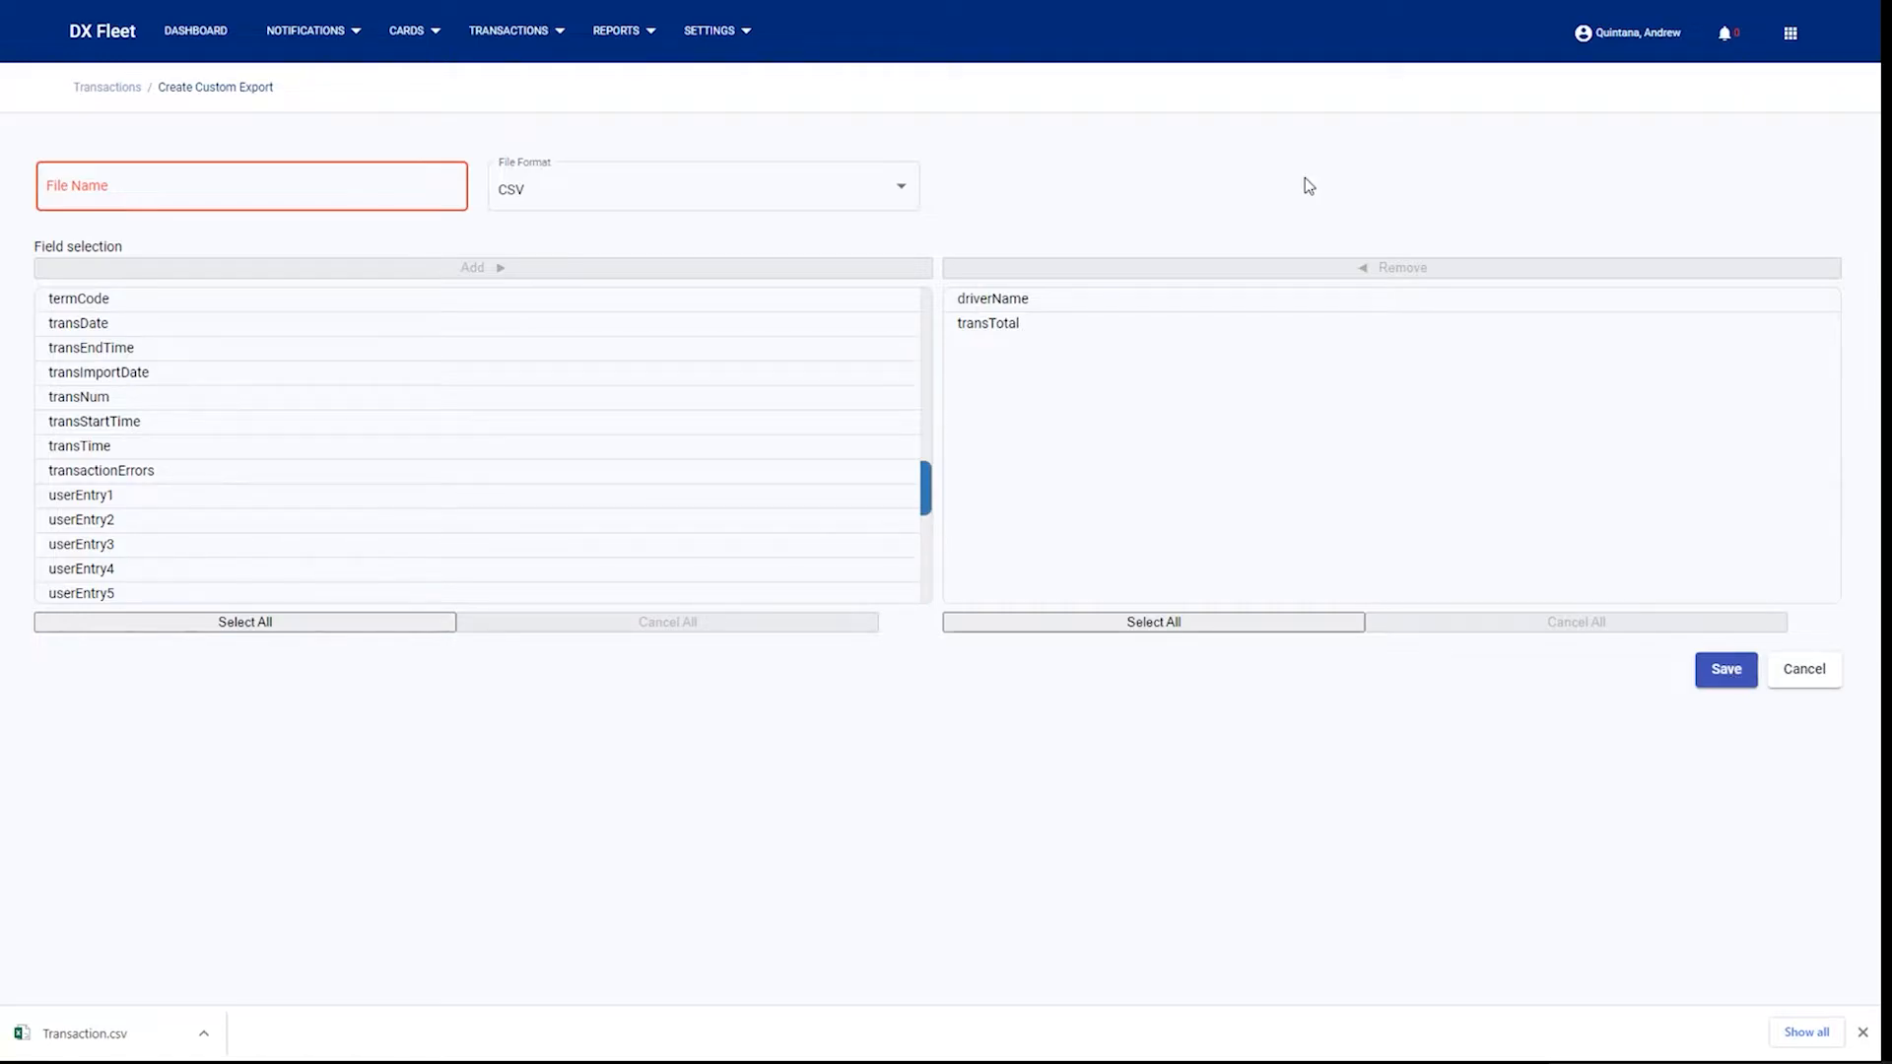
Open the reports page and set the start date of the Activity Detail by Driver report to 1/1/2021.
click(627, 35)
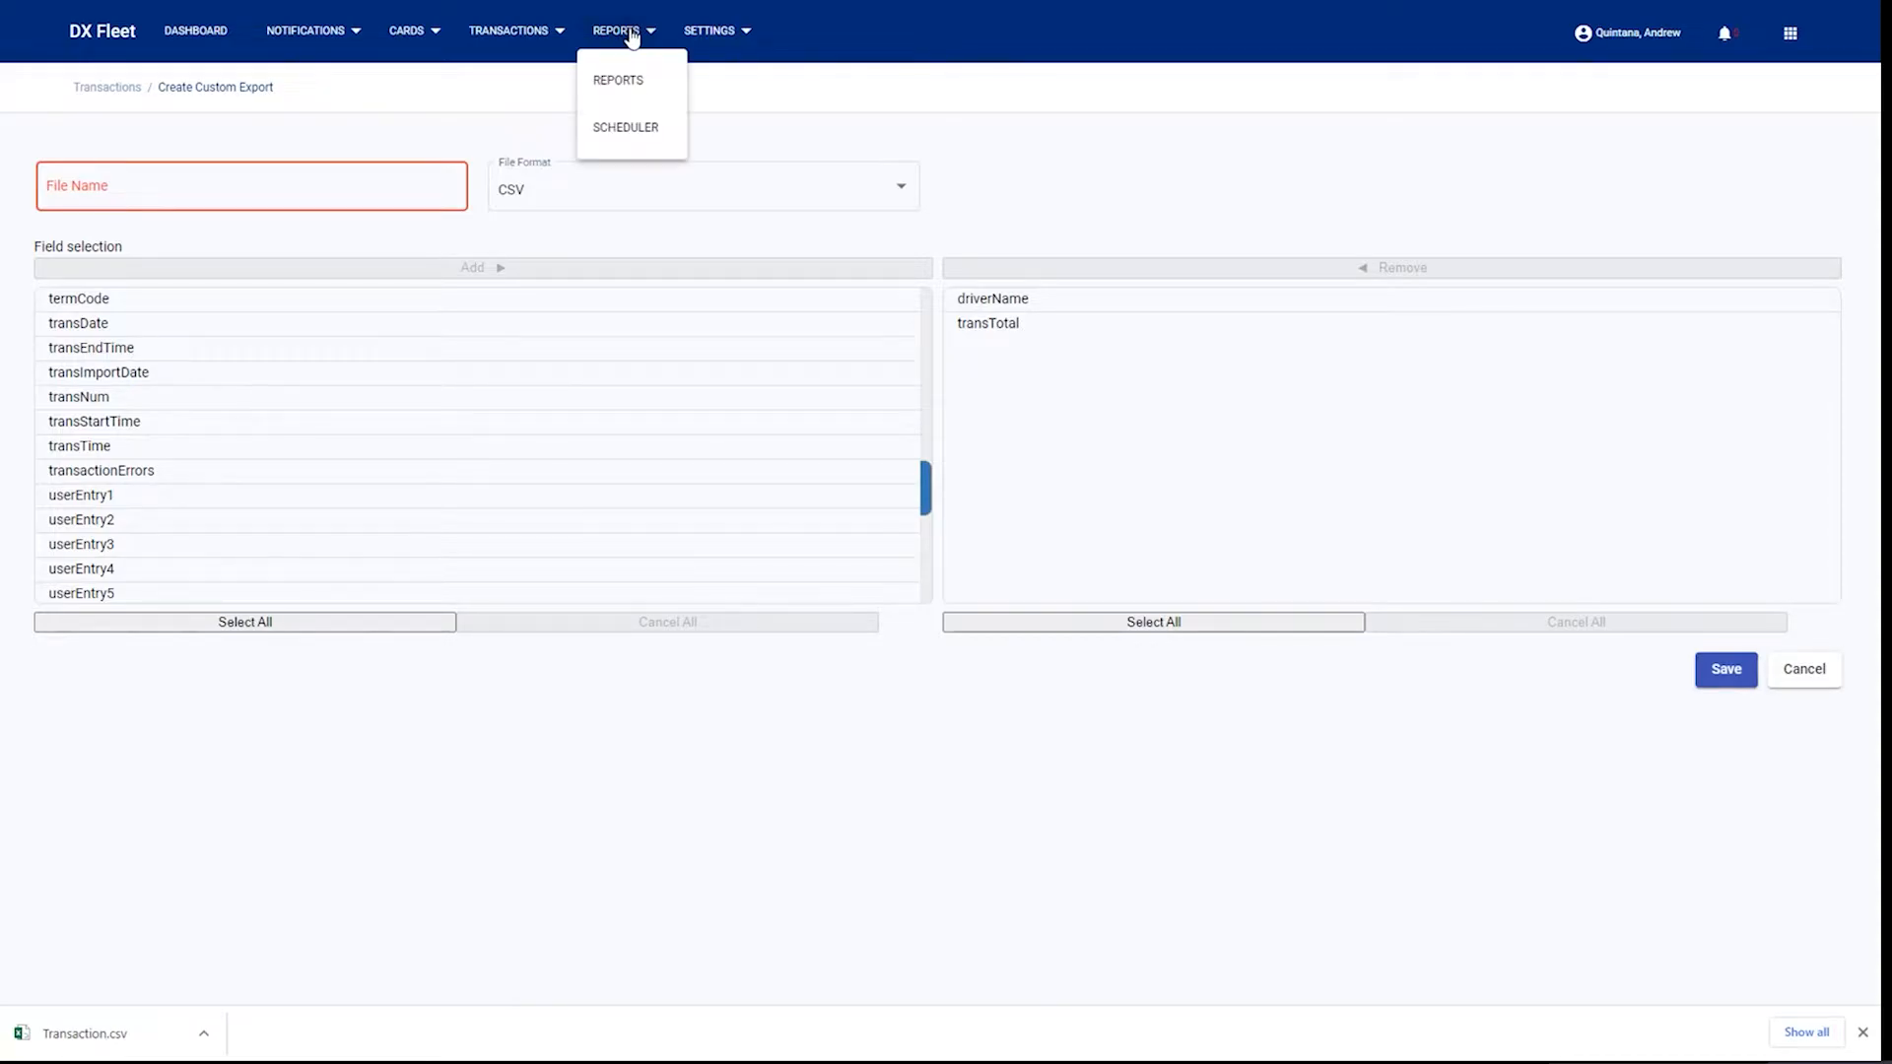
click(618, 87)
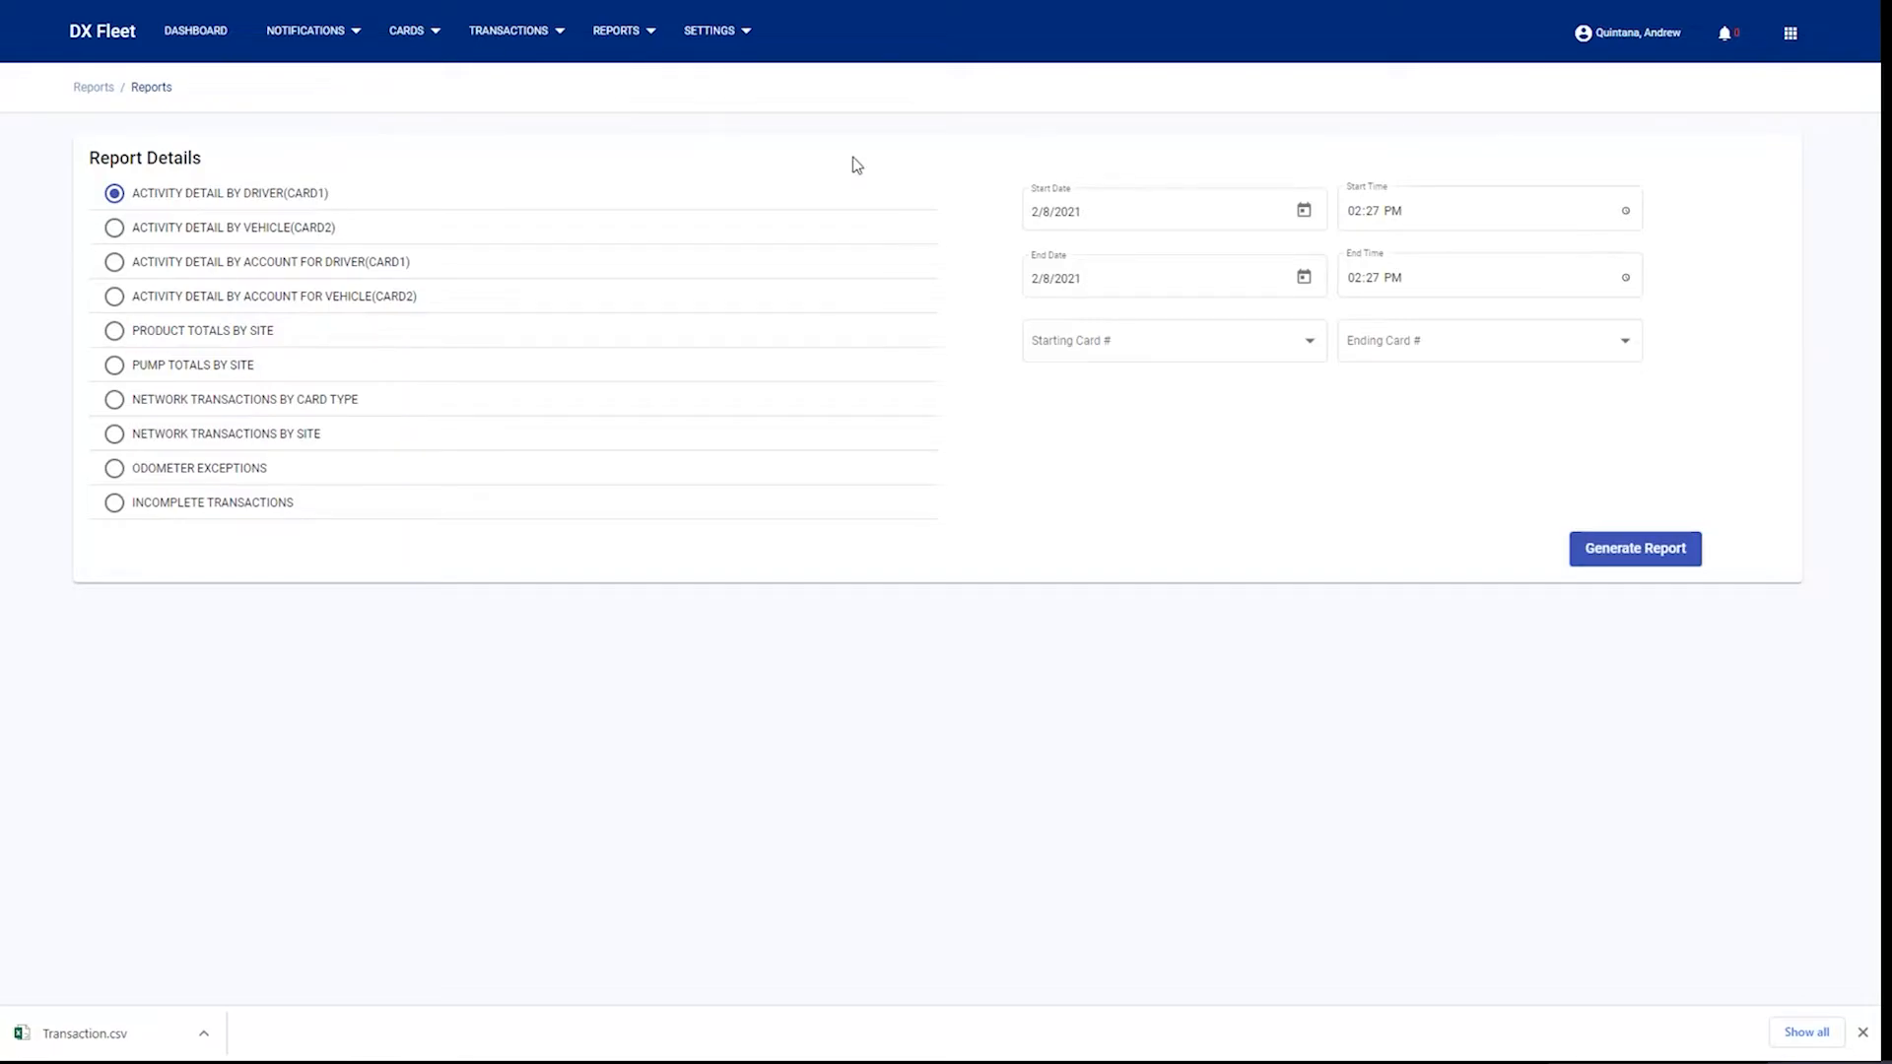
click(1304, 213)
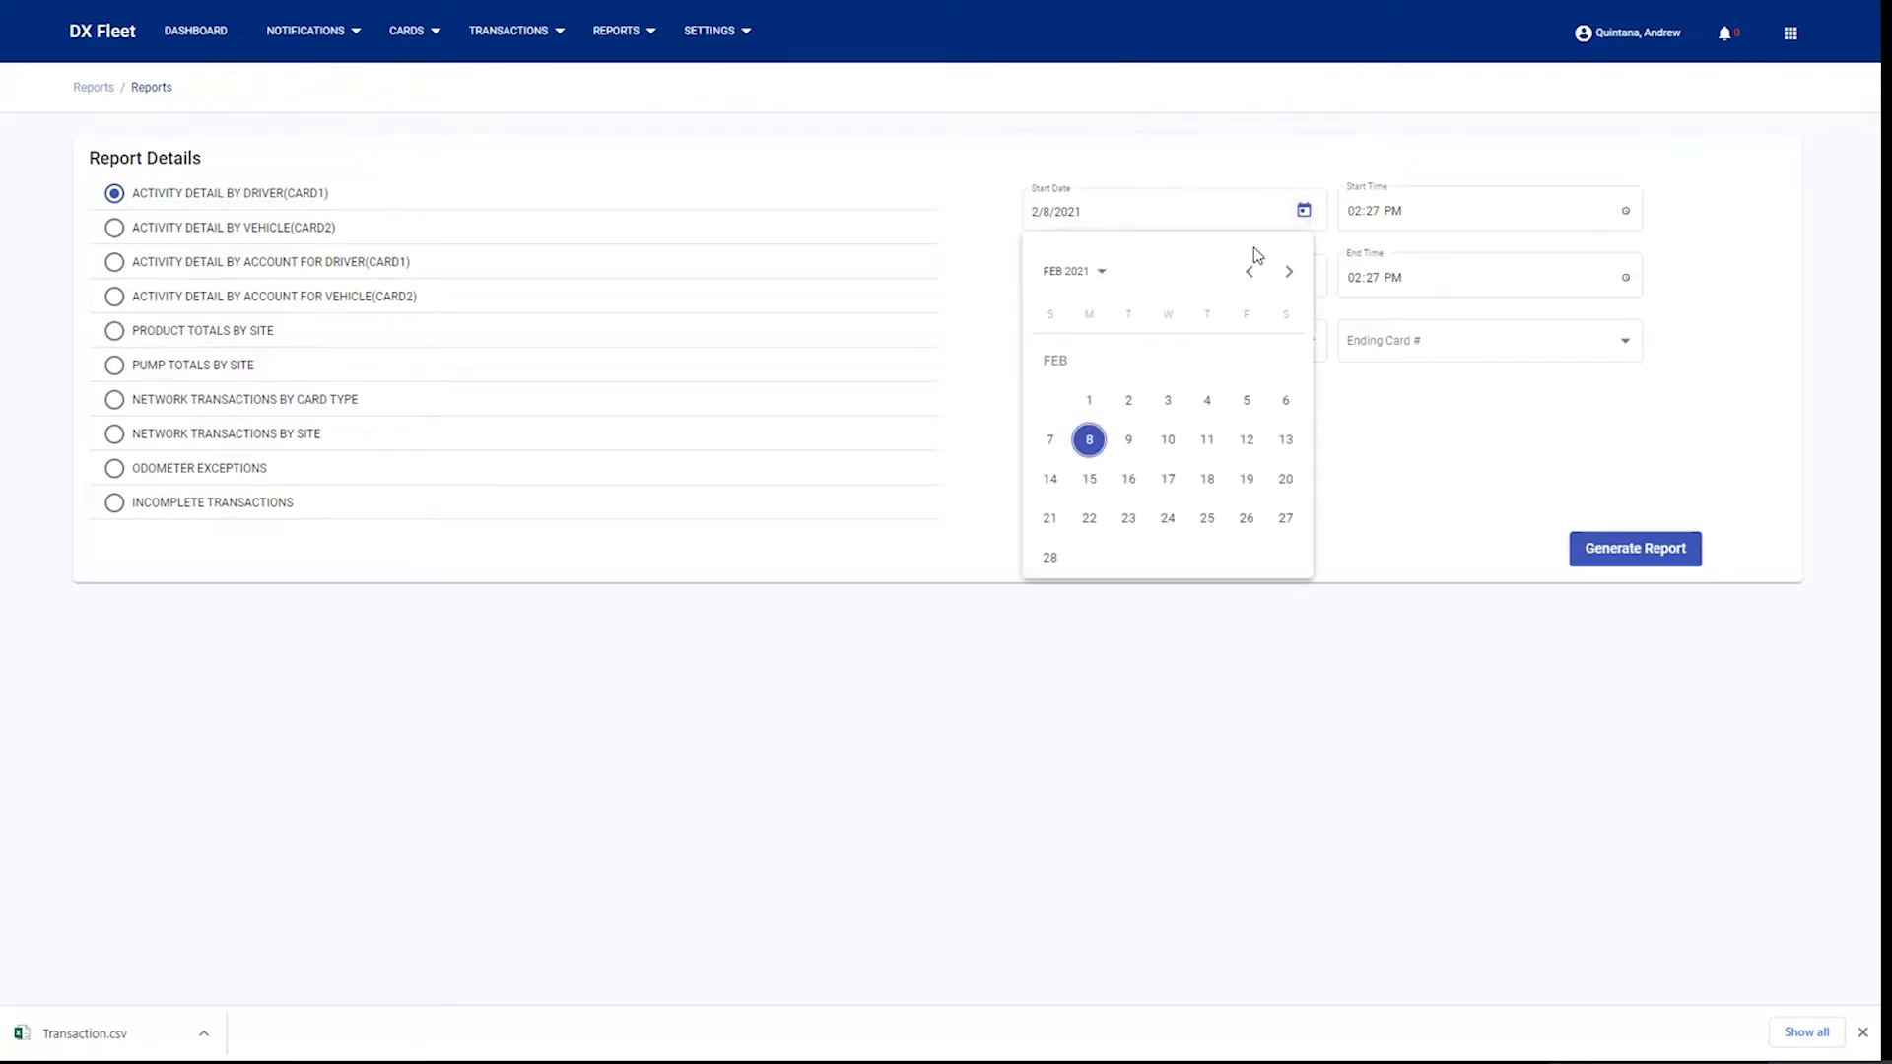
click(1092, 402)
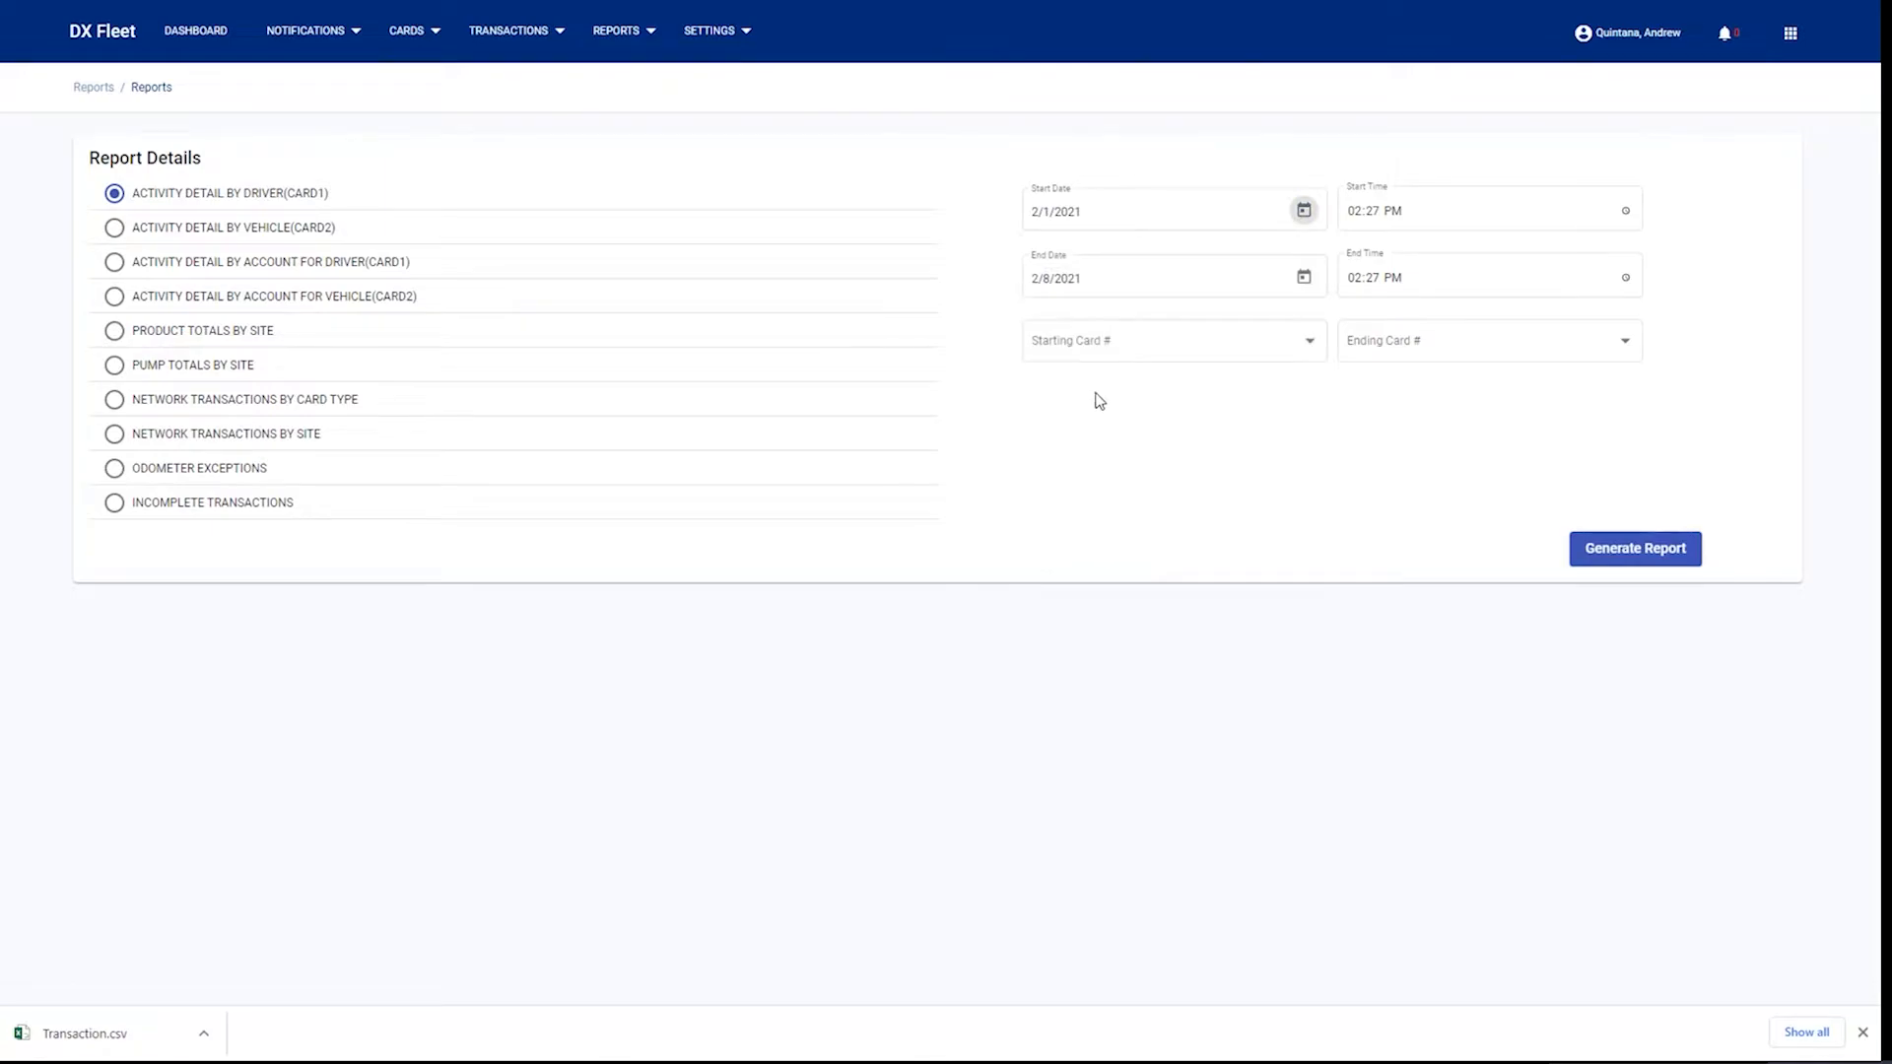
click(1304, 213)
click(1251, 272)
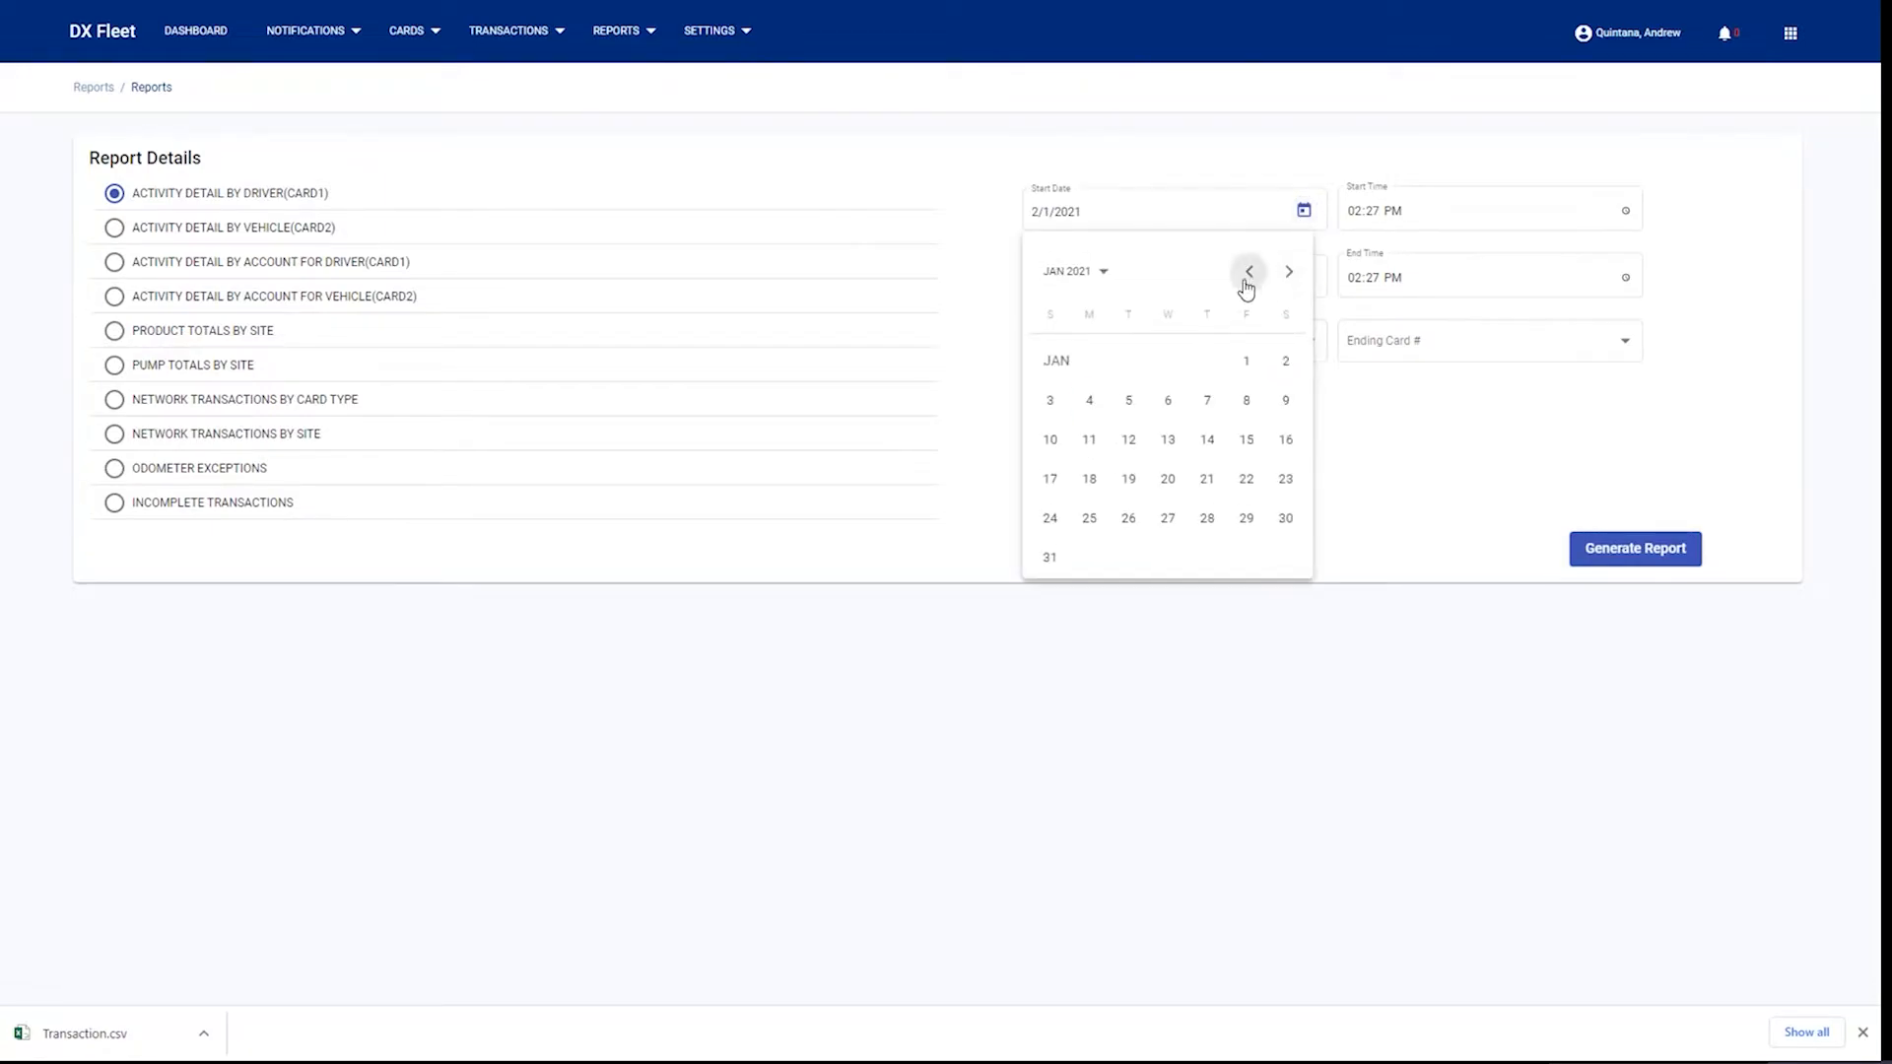
click(1253, 367)
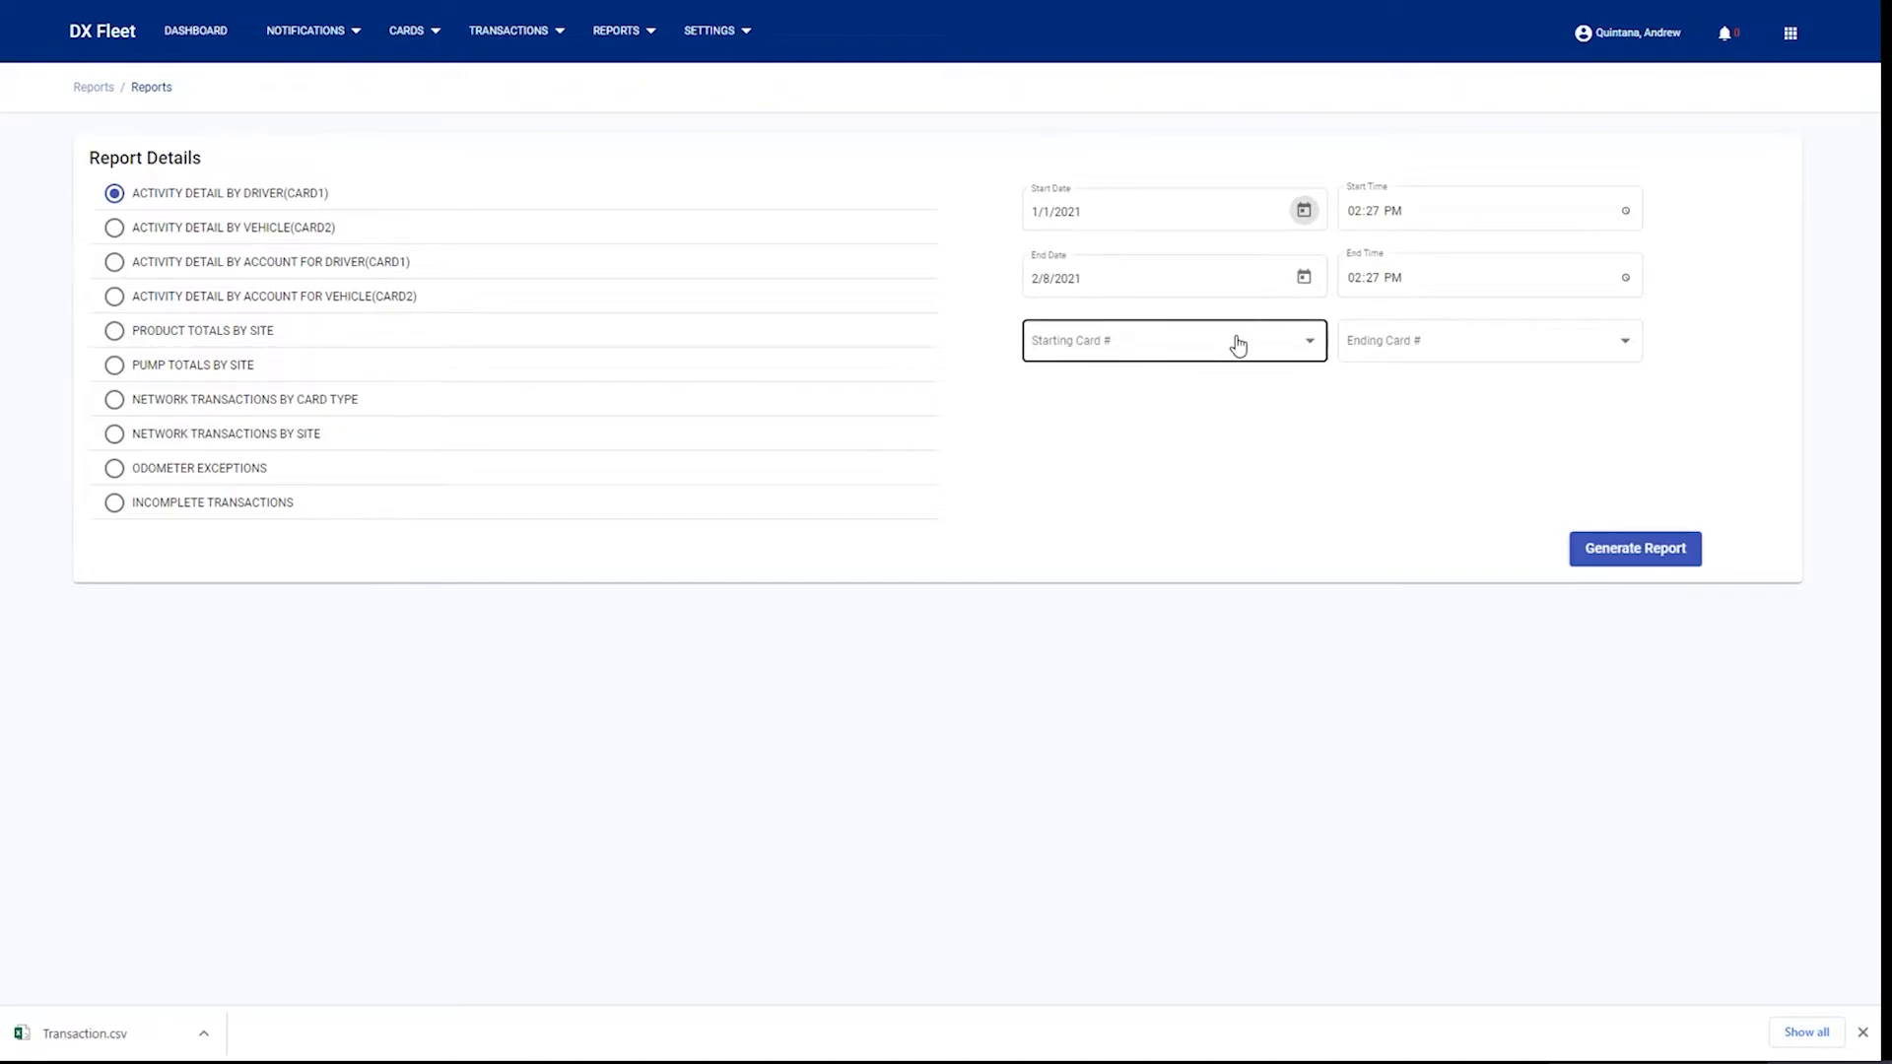
Set the starting card to All, generate the Activity Detail by Driver report and open the downloaded PDF.
click(1239, 343)
click(1054, 343)
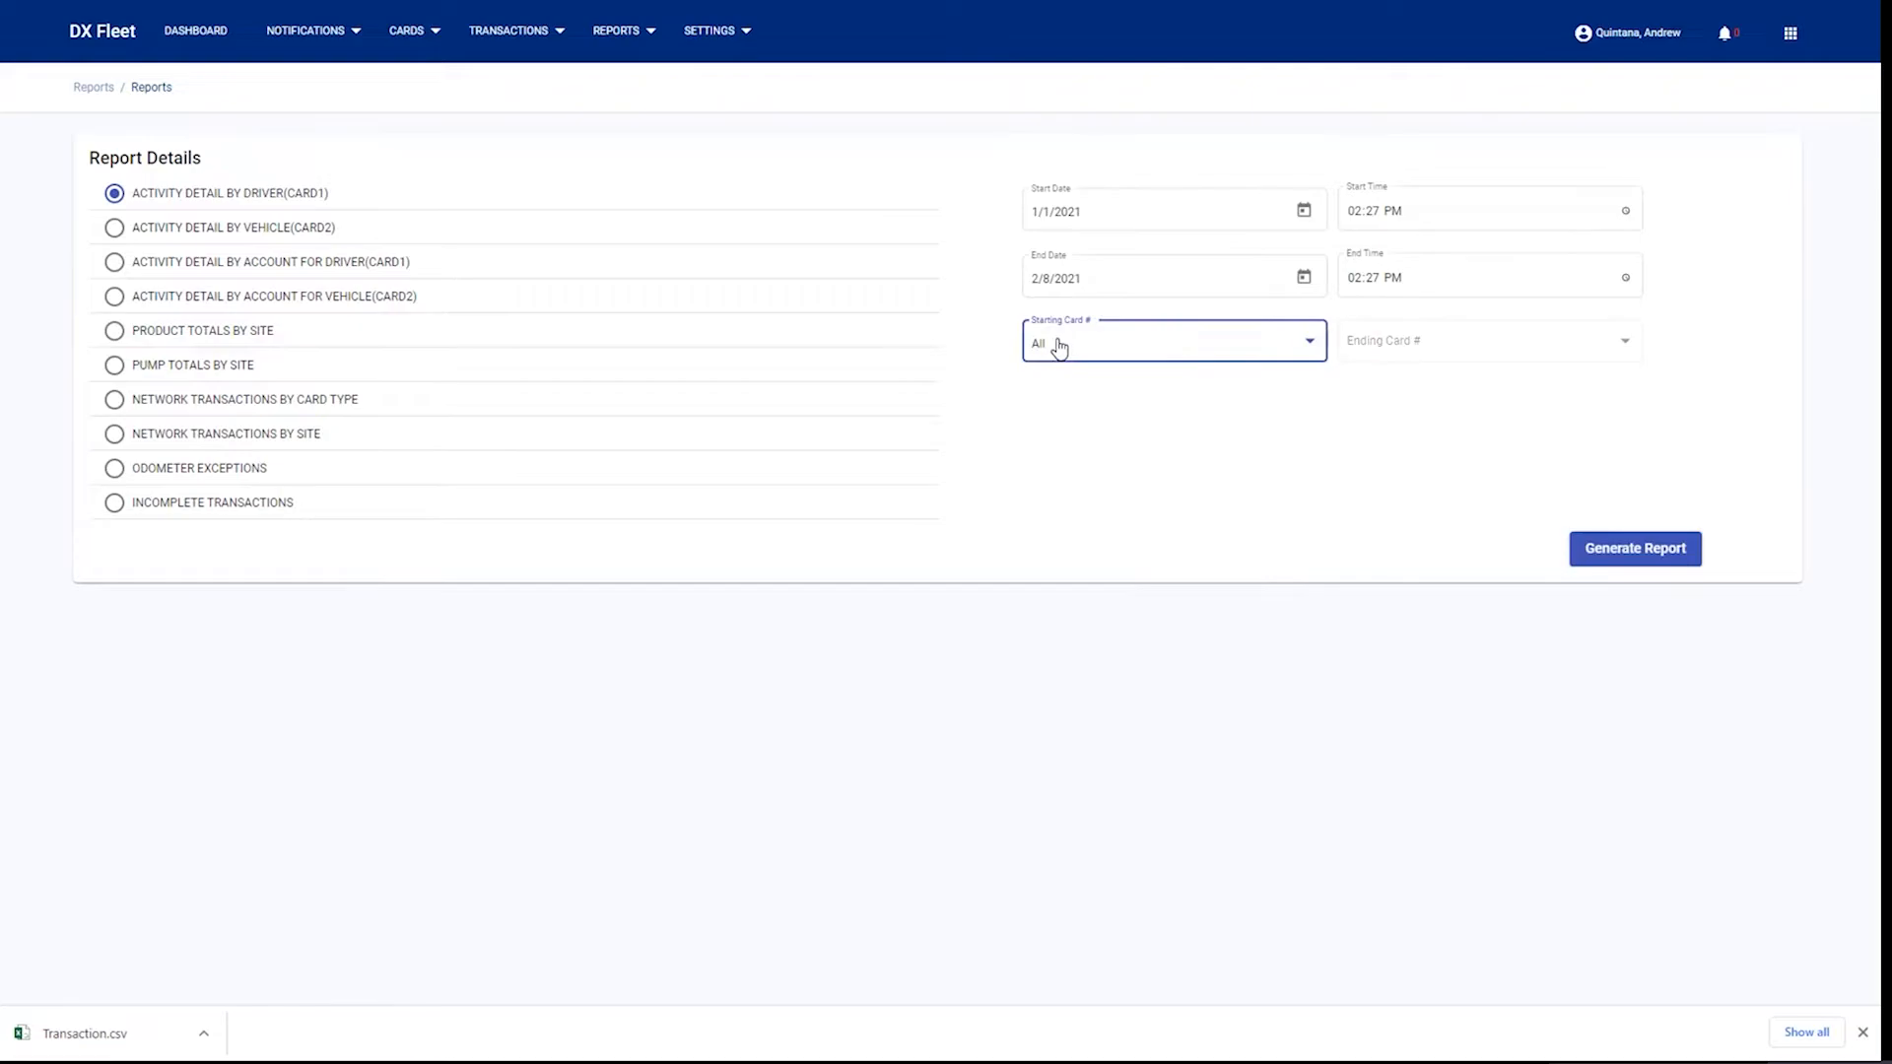
click(1643, 550)
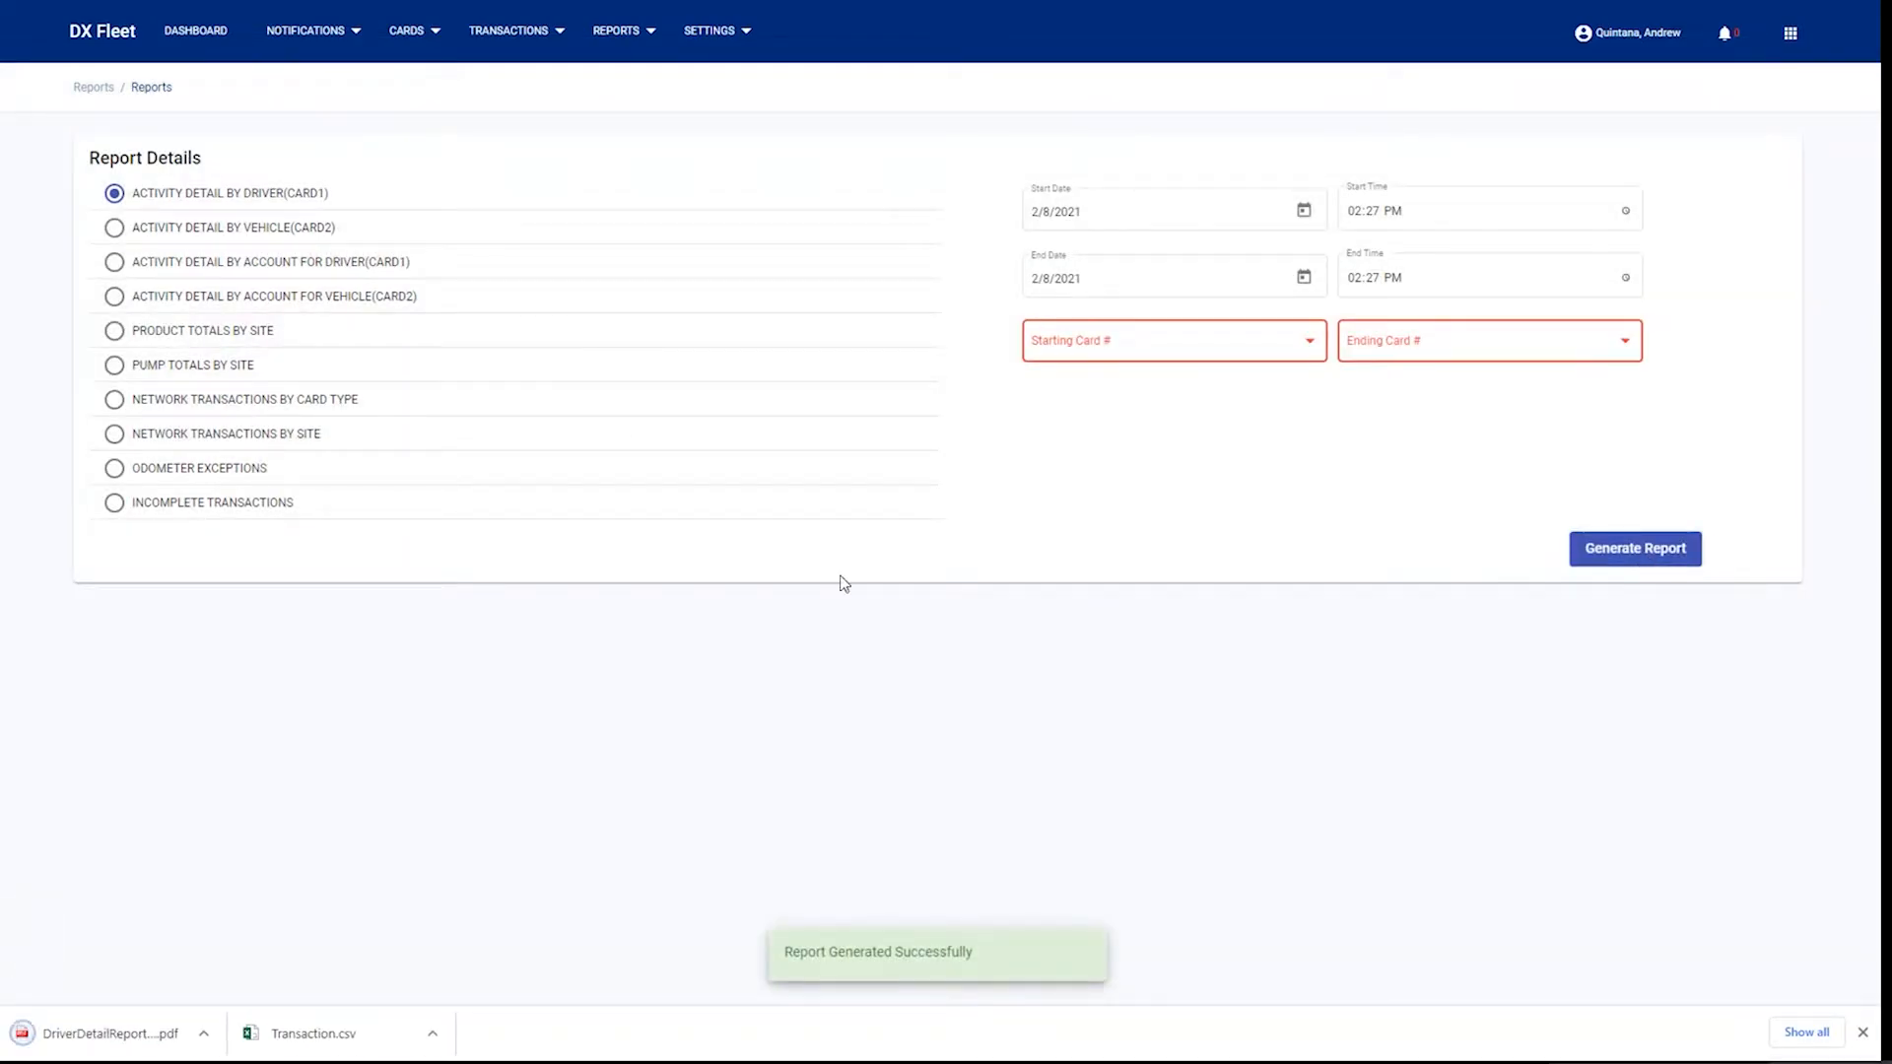
click(87, 1043)
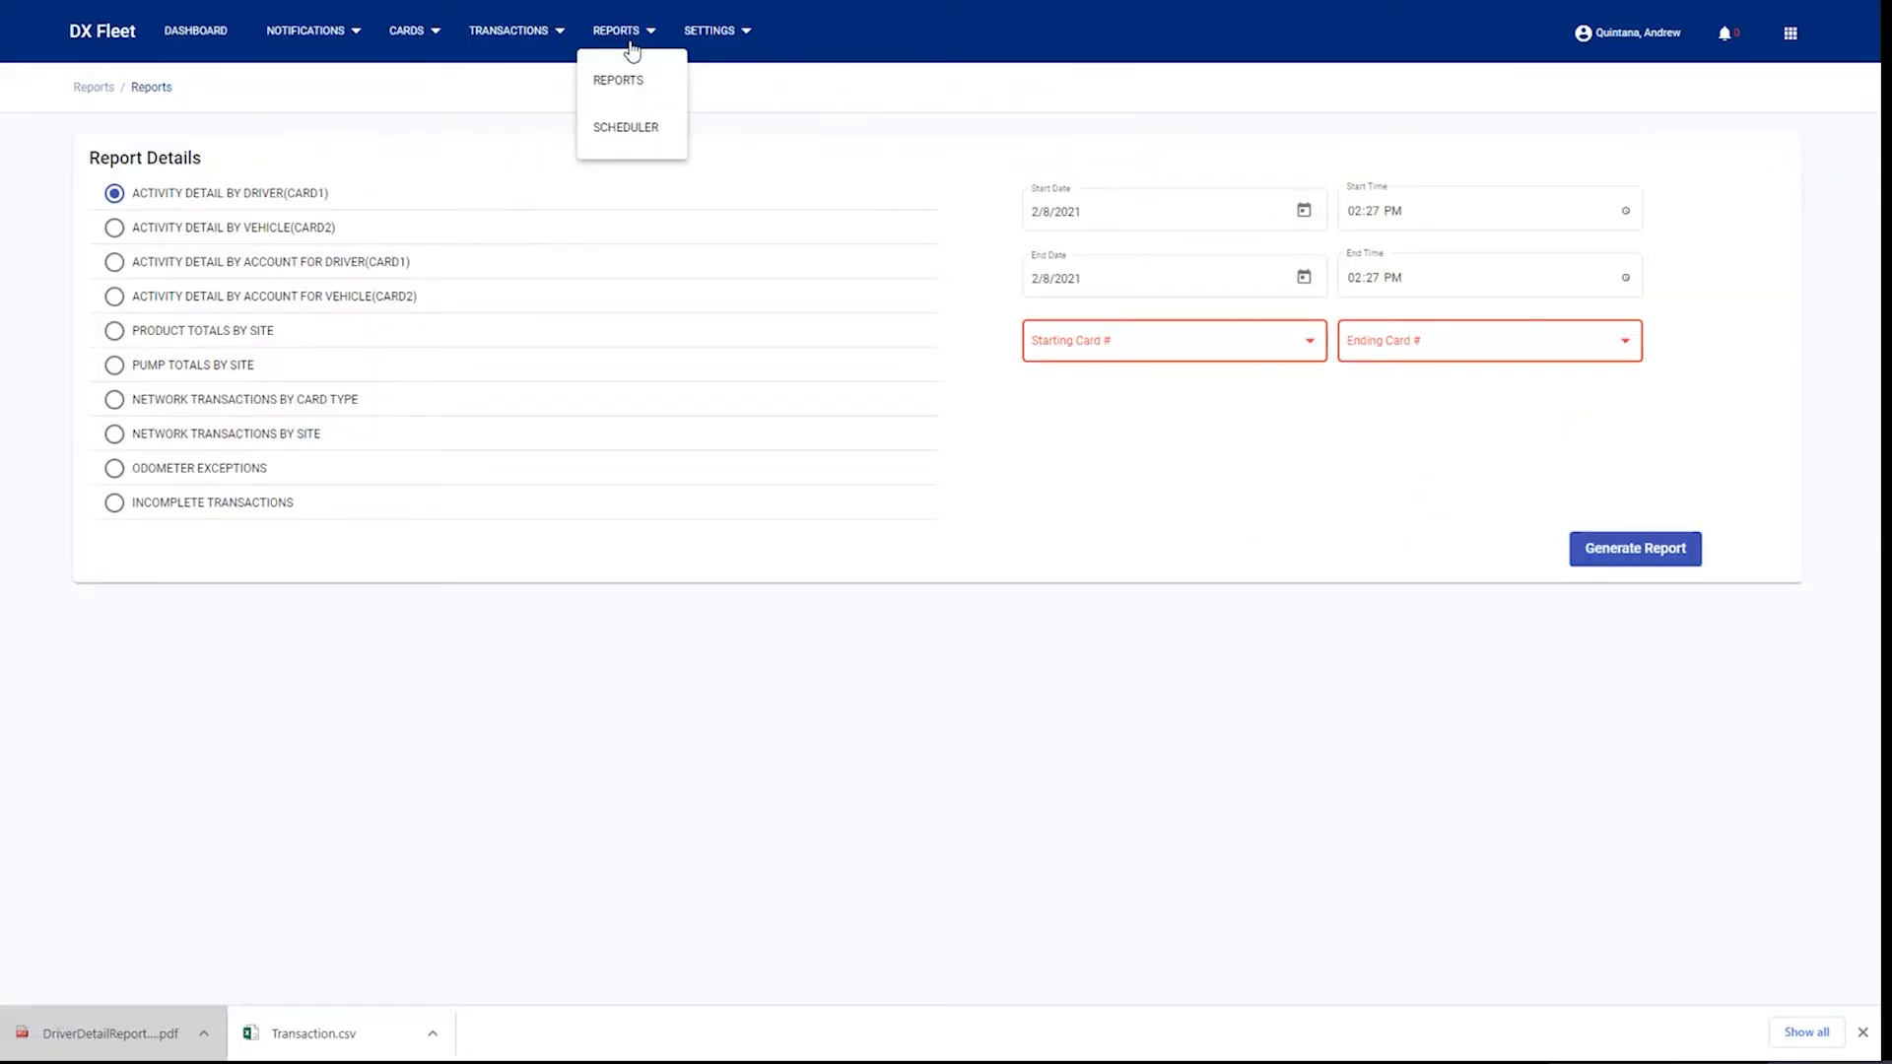
Create a new report schedule in the scheduler named Daily Report with the event type Report Options.
click(631, 134)
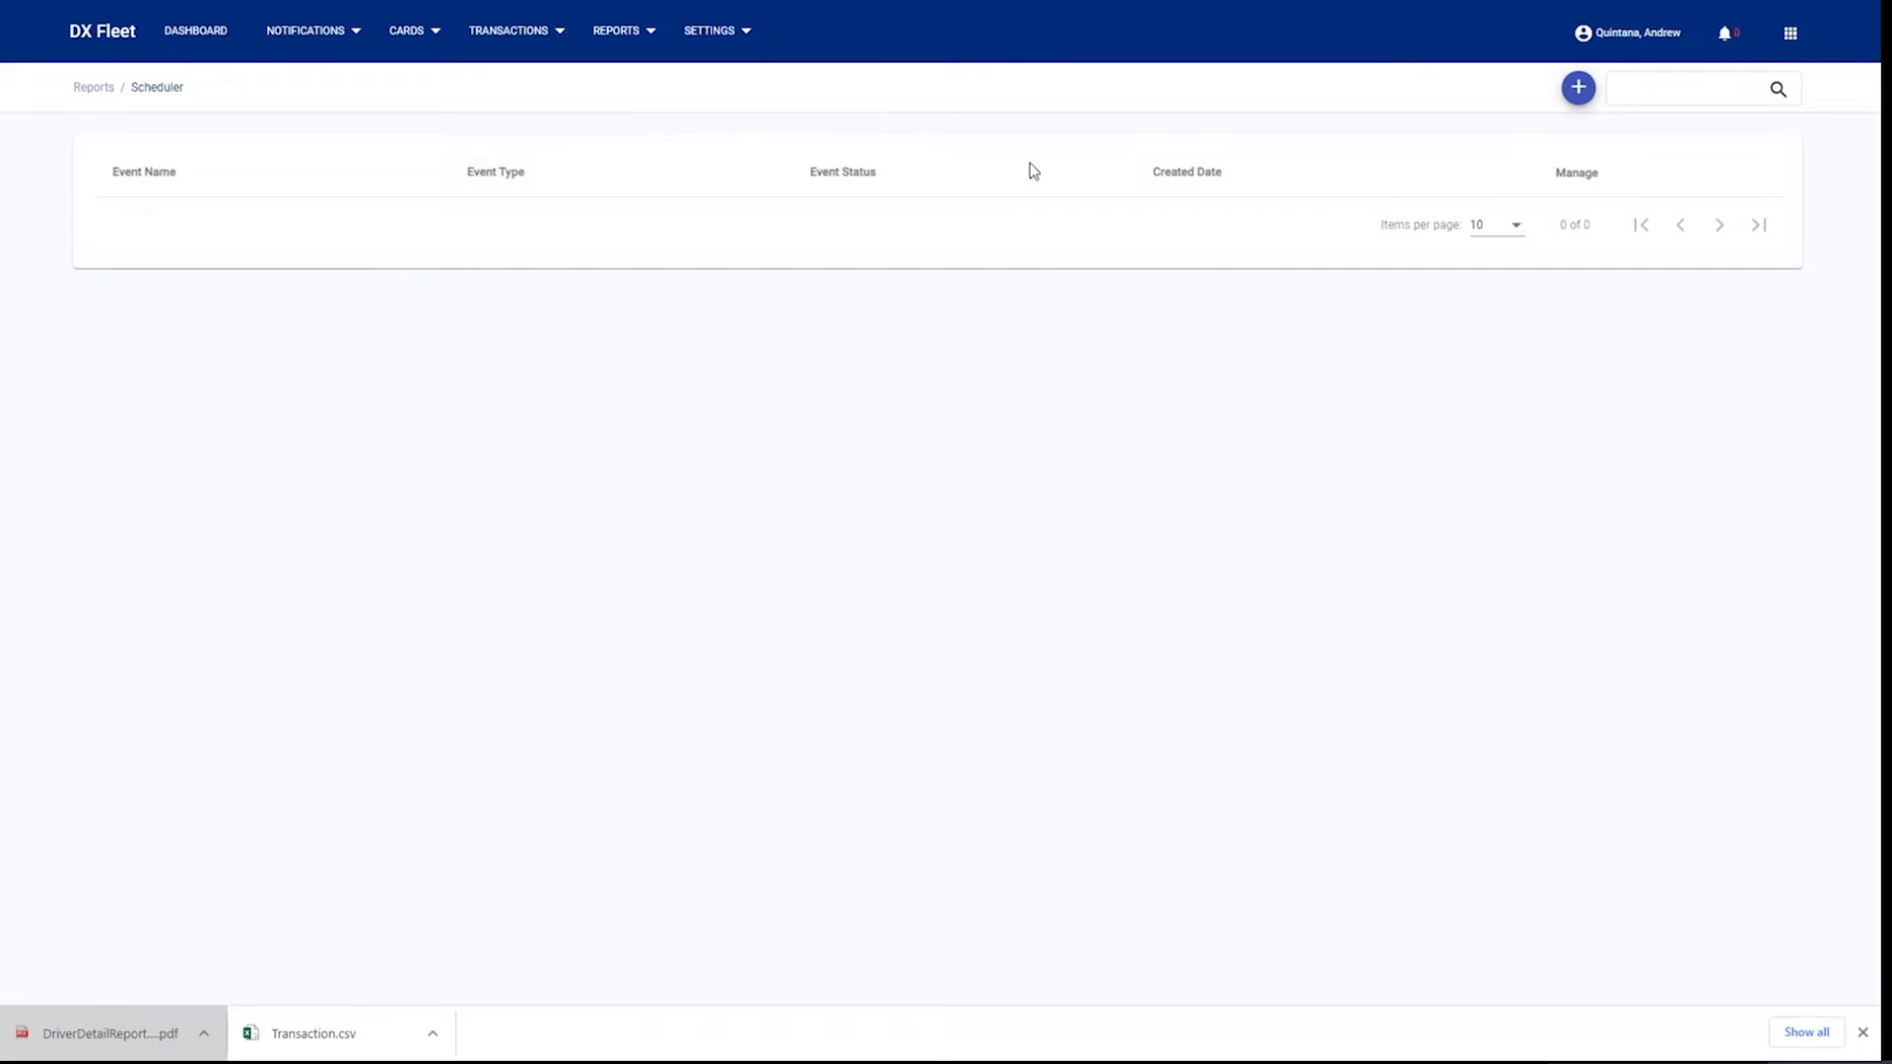
click(1578, 88)
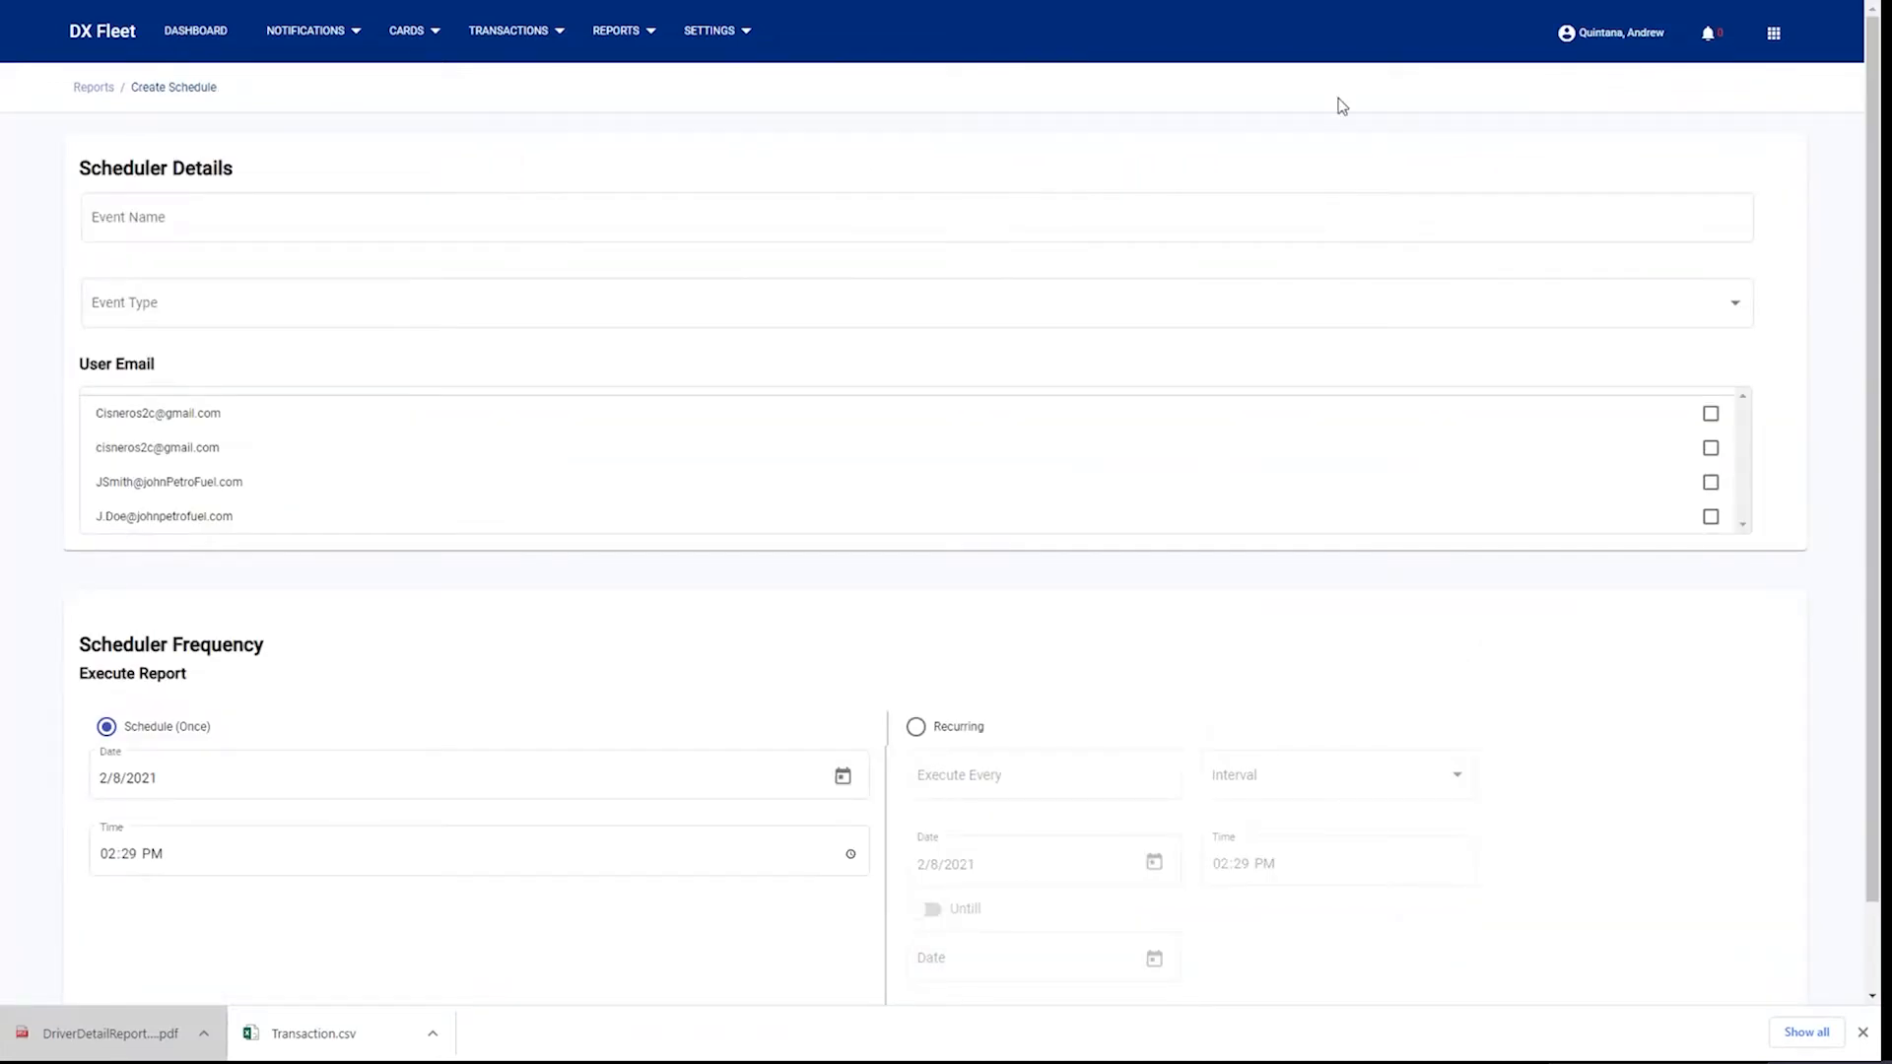
click(934, 202)
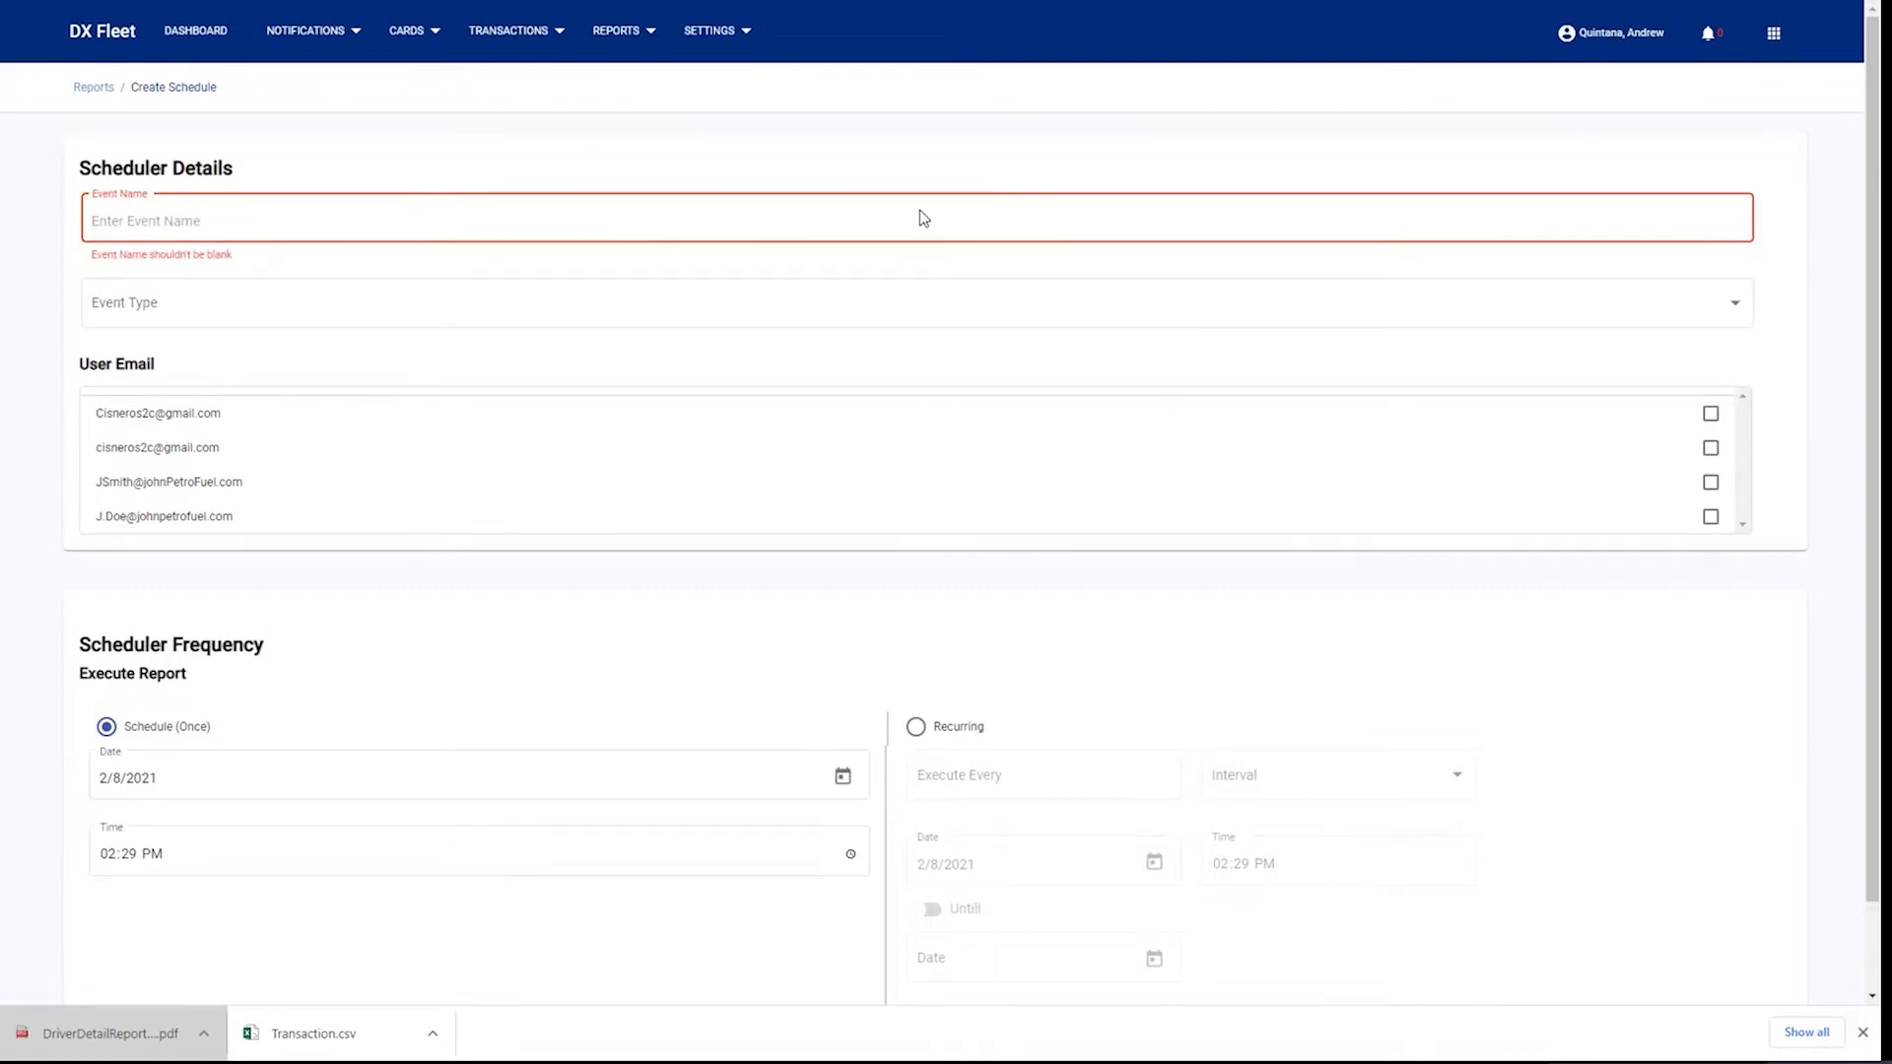
text(Daily)
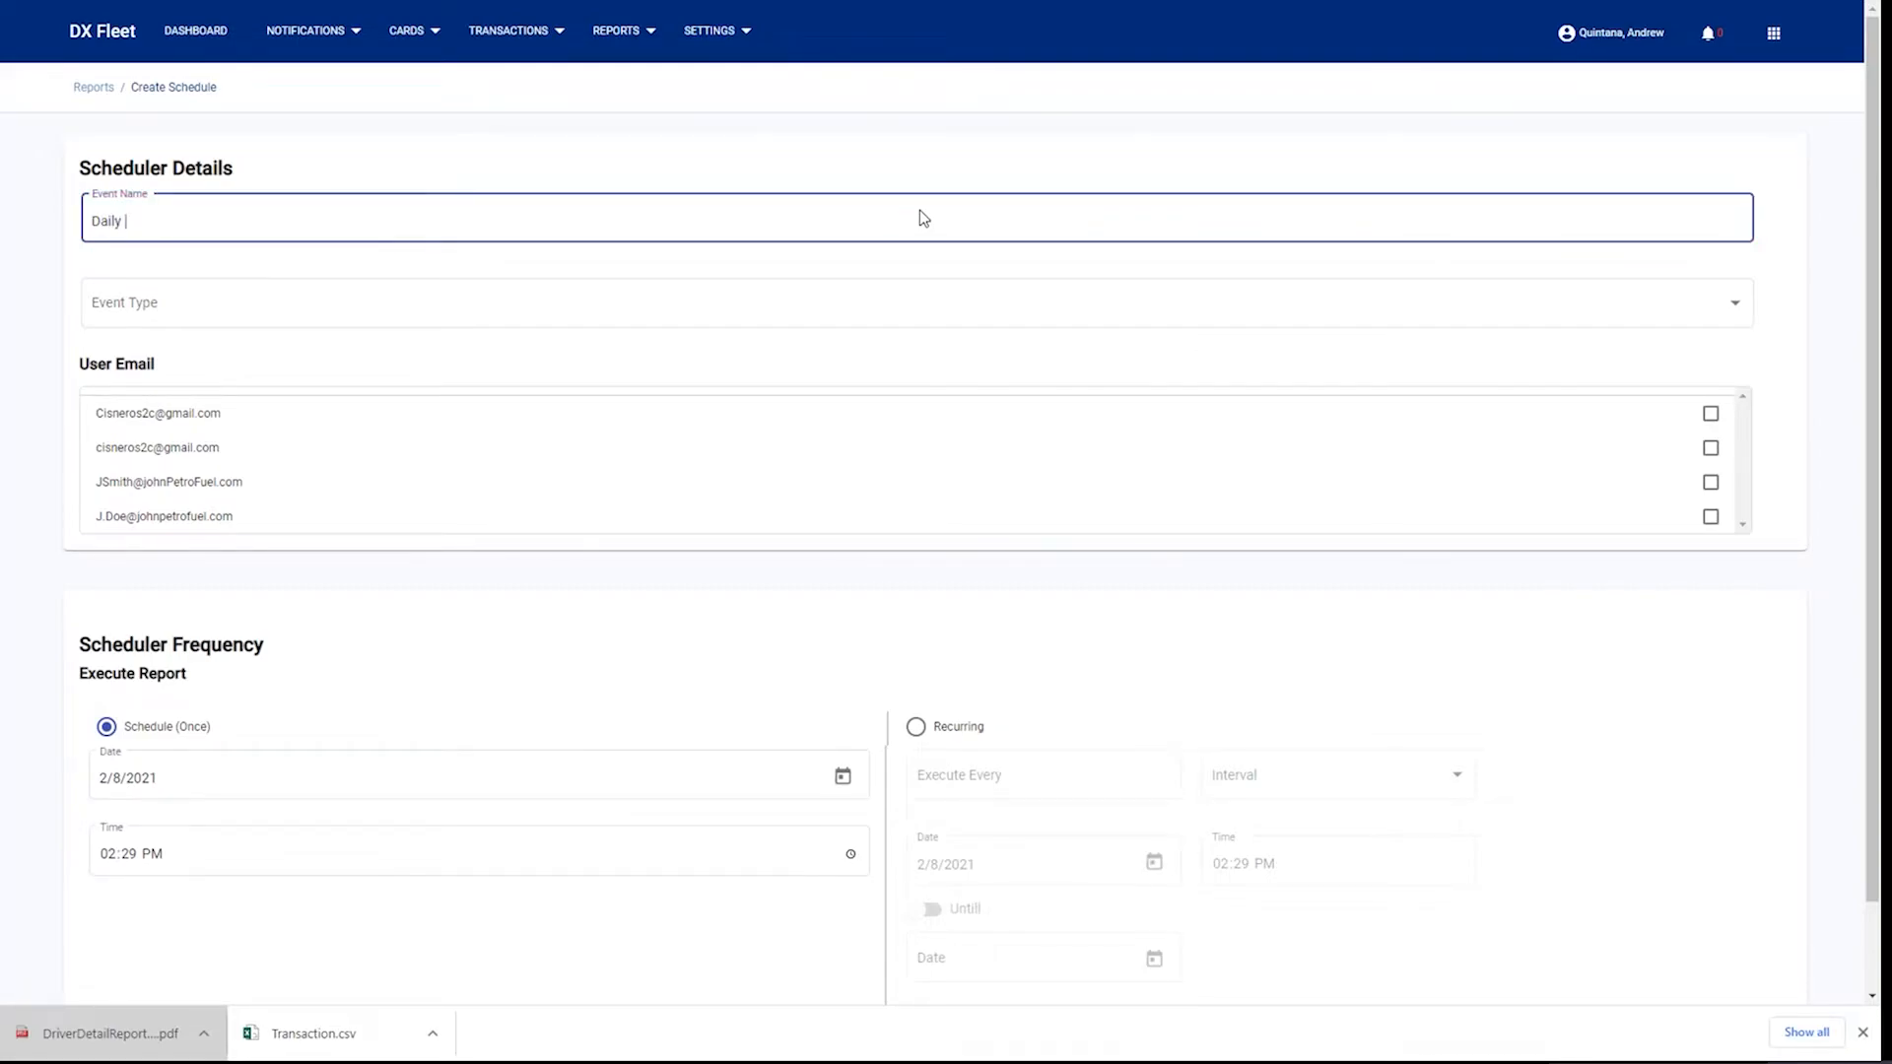
text( Report)
click(916, 303)
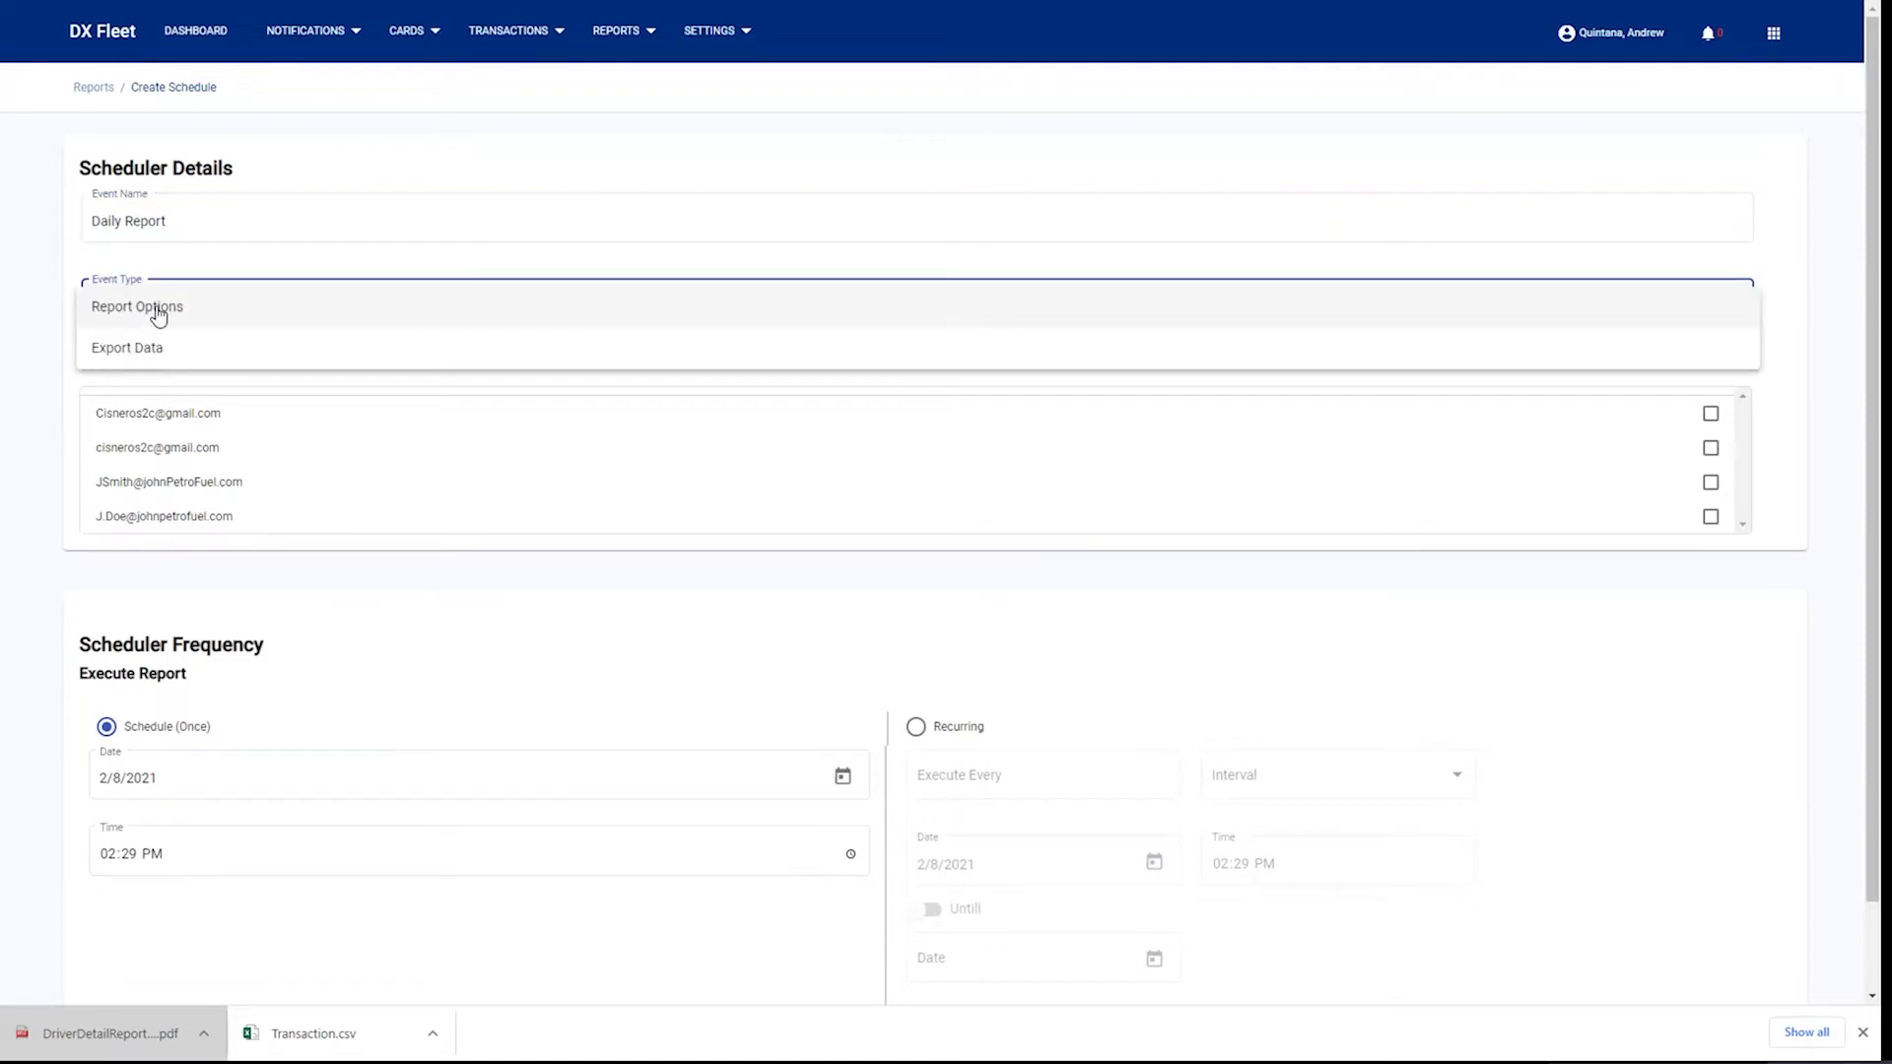
click(157, 316)
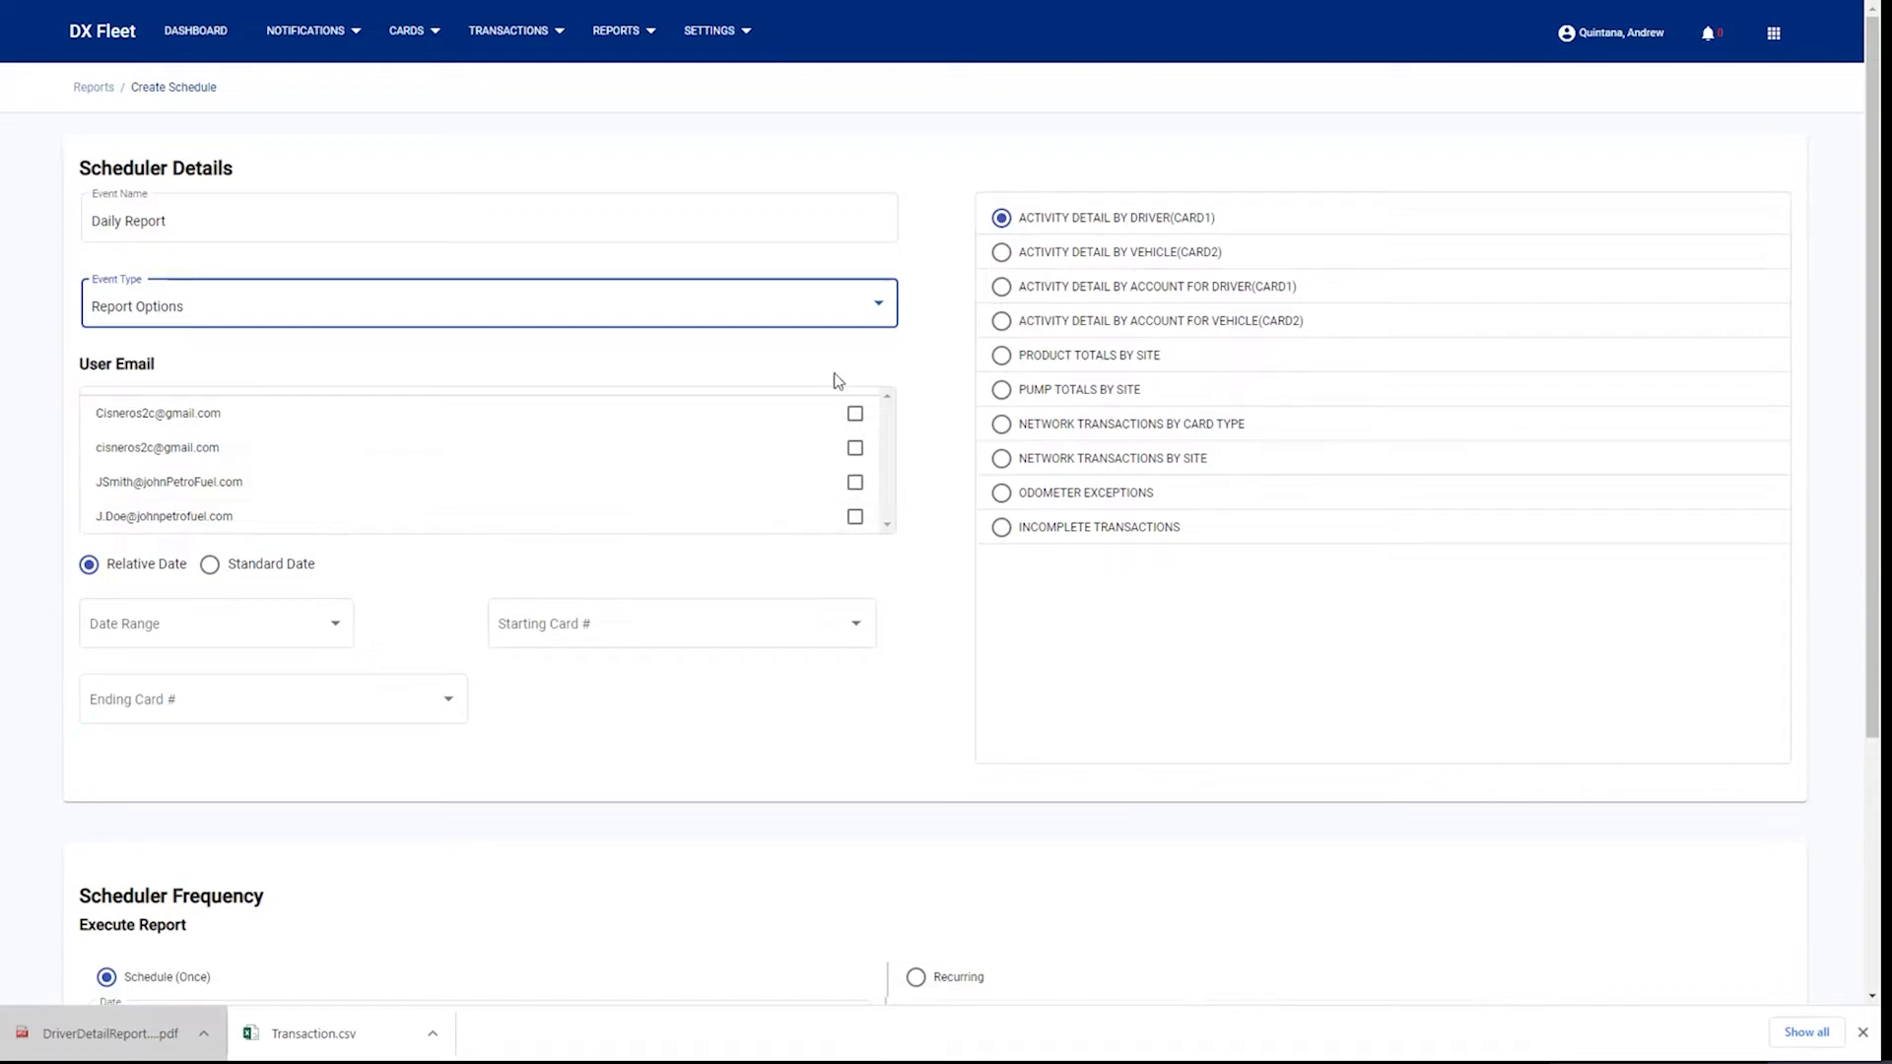
Select the third and fourth user e-mails as recipients and limit the report to the last 30 days with starting card All.
click(855, 483)
click(856, 518)
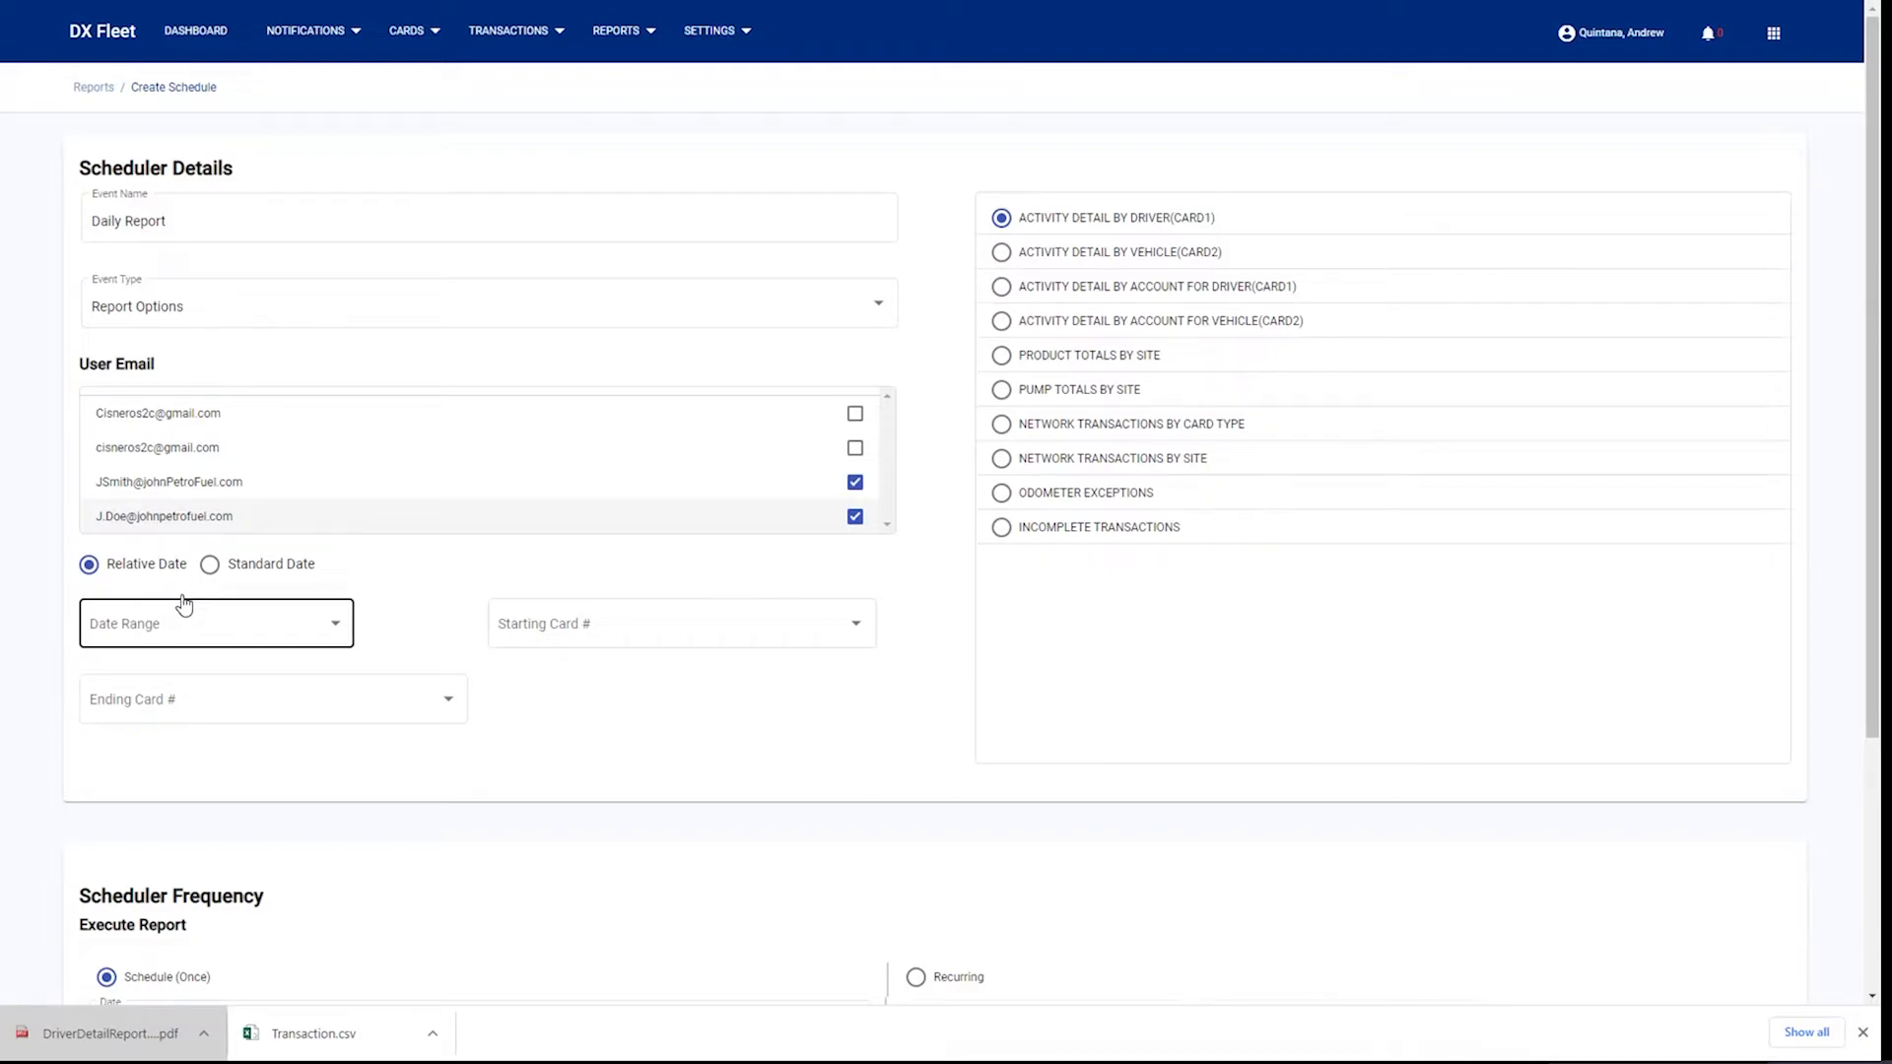
click(310, 627)
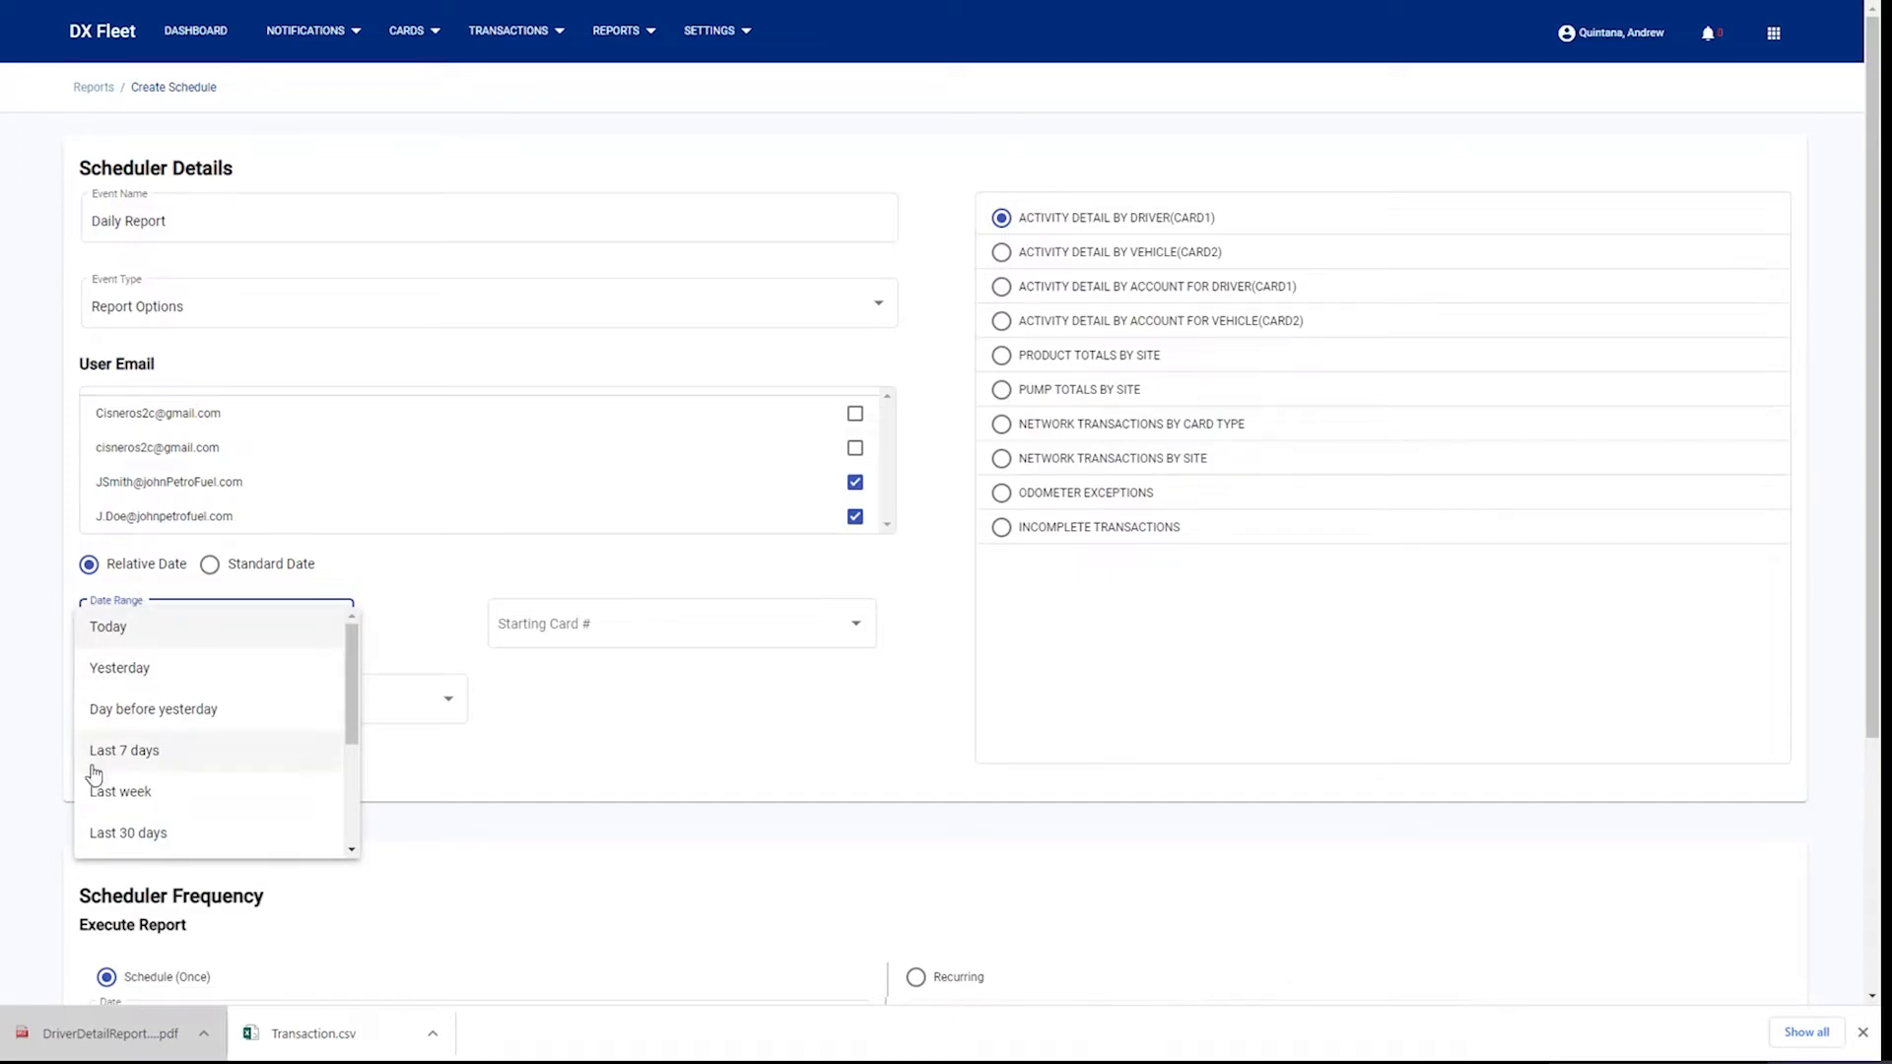
click(141, 830)
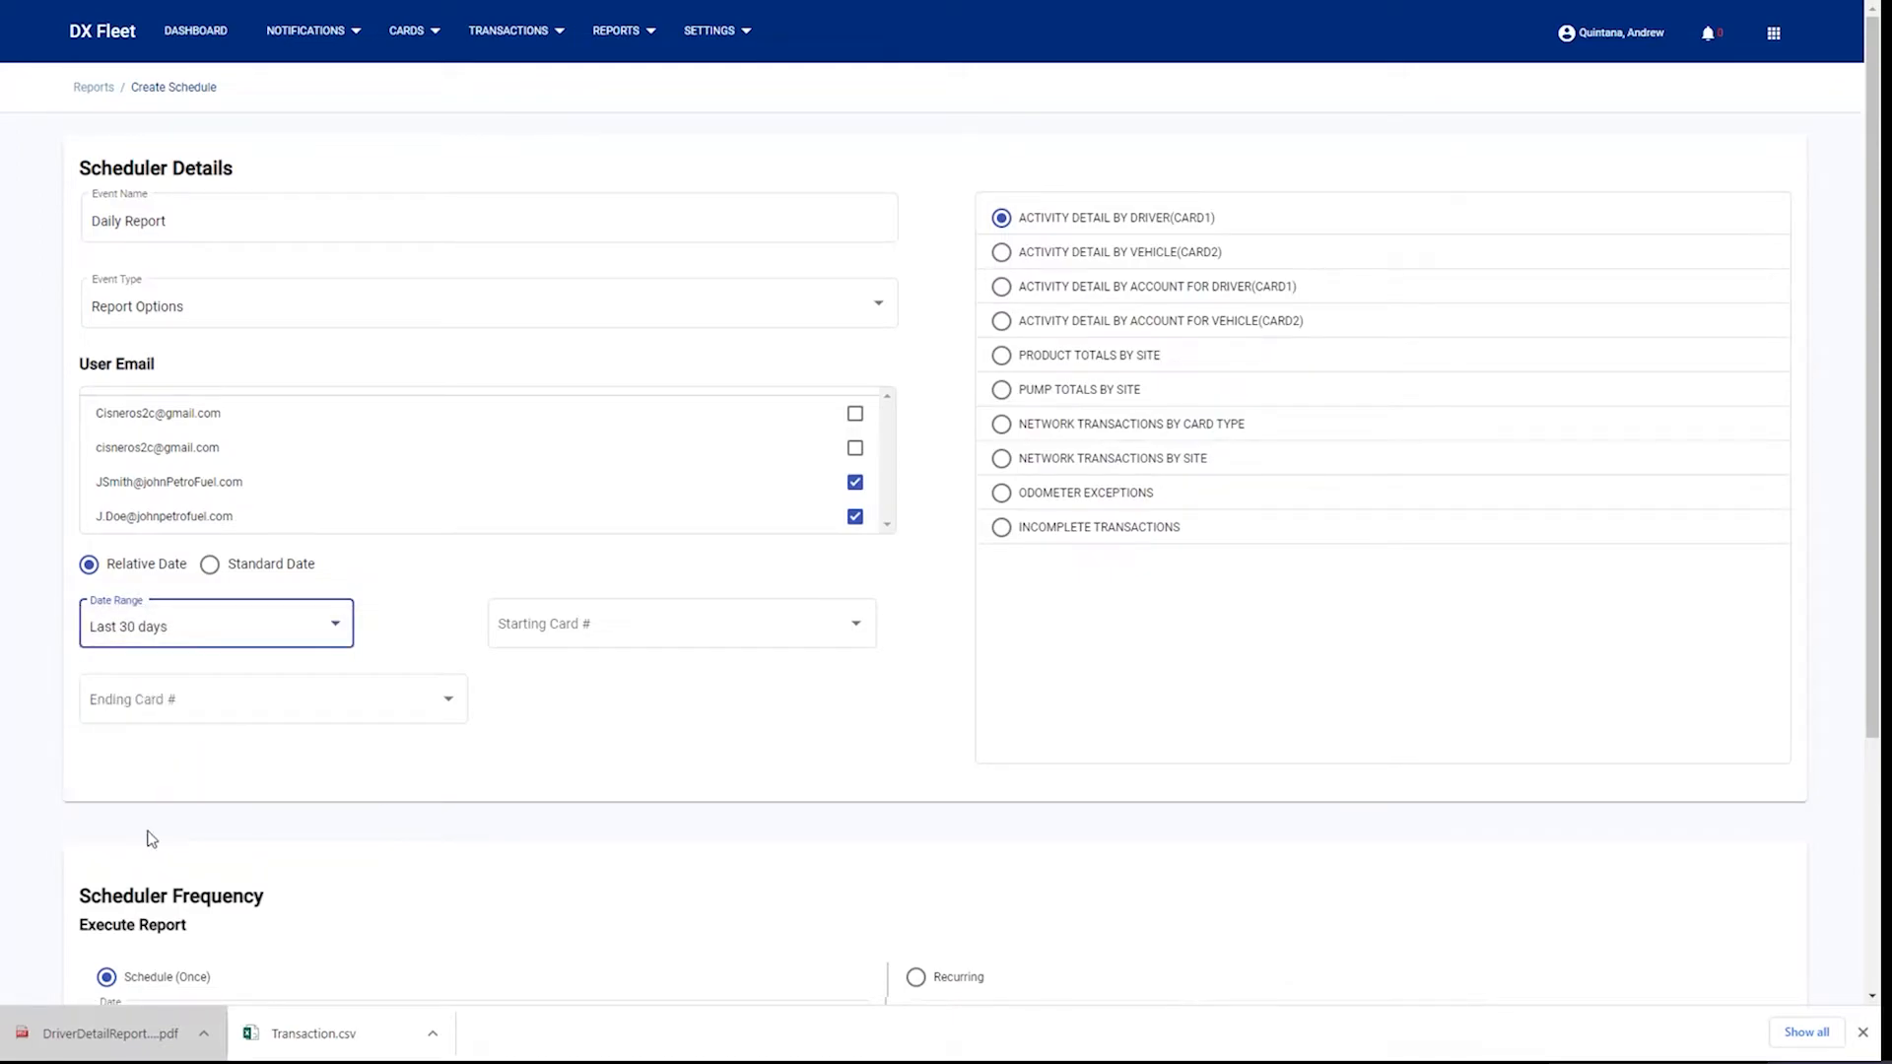
click(735, 625)
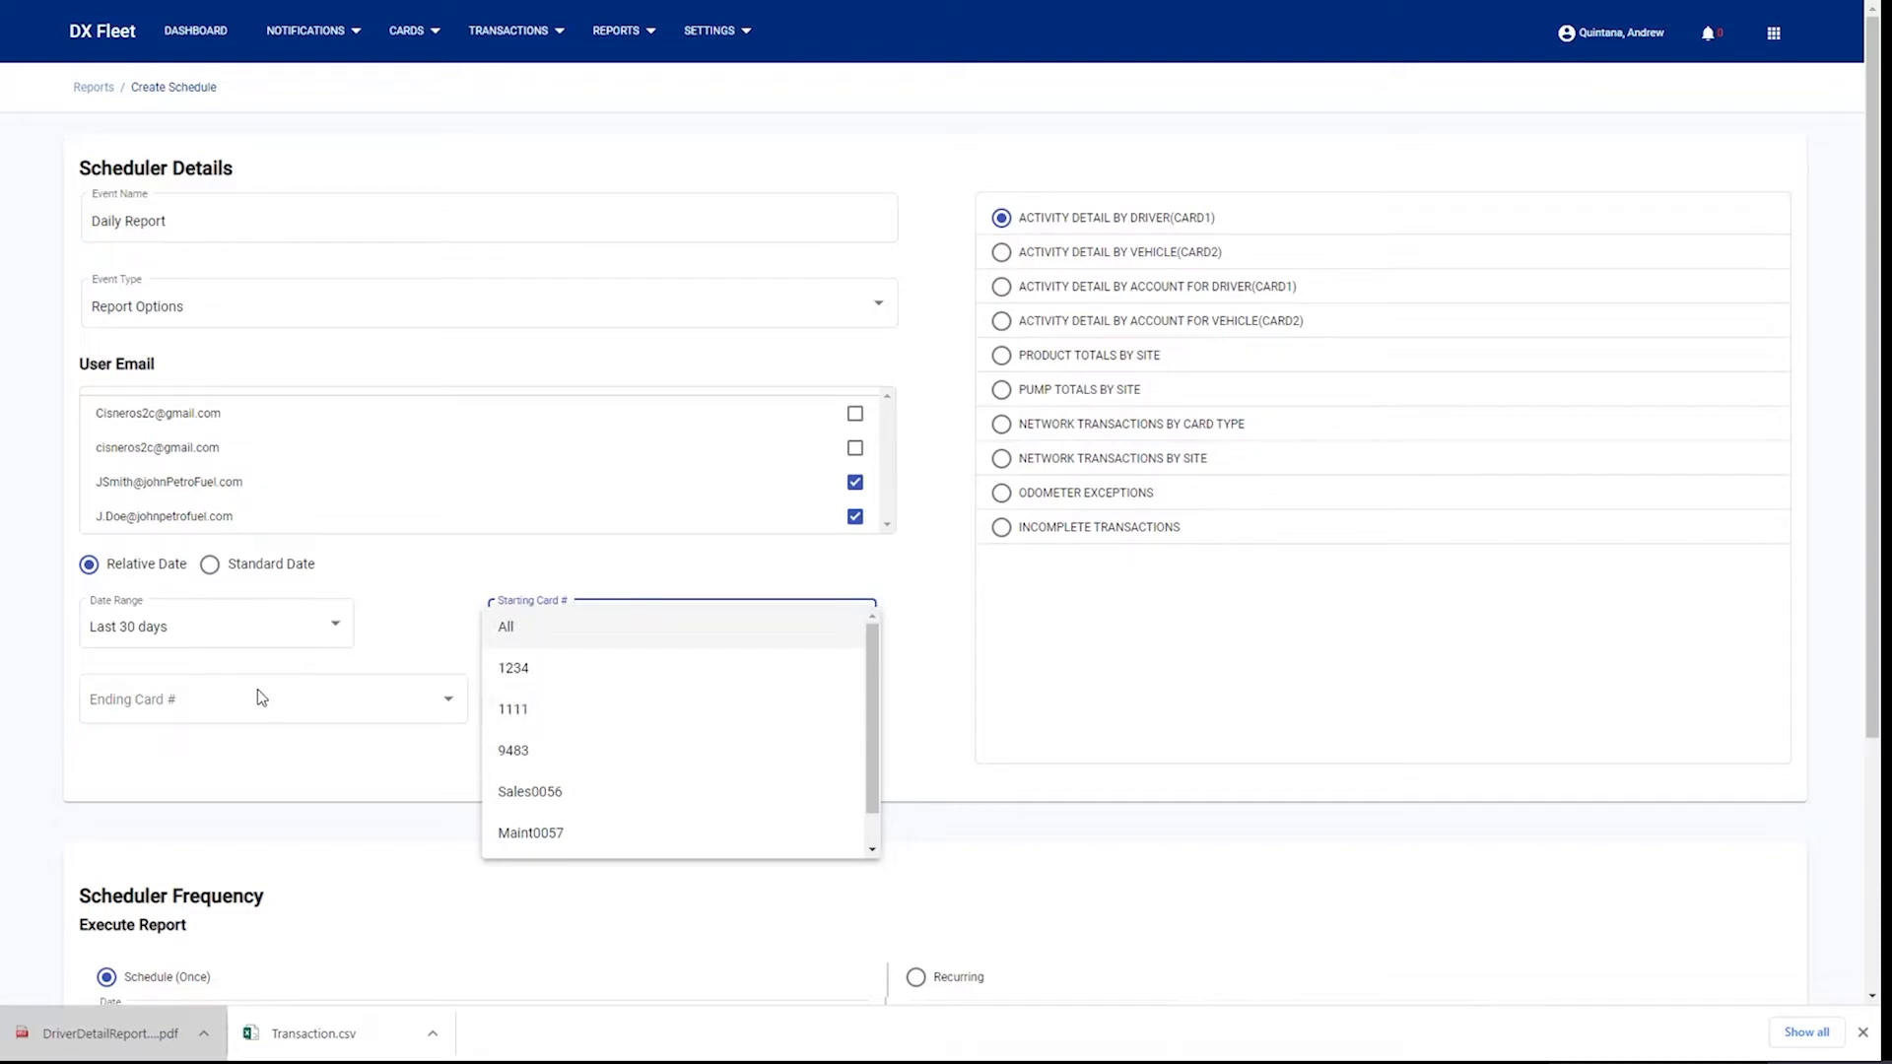
click(549, 627)
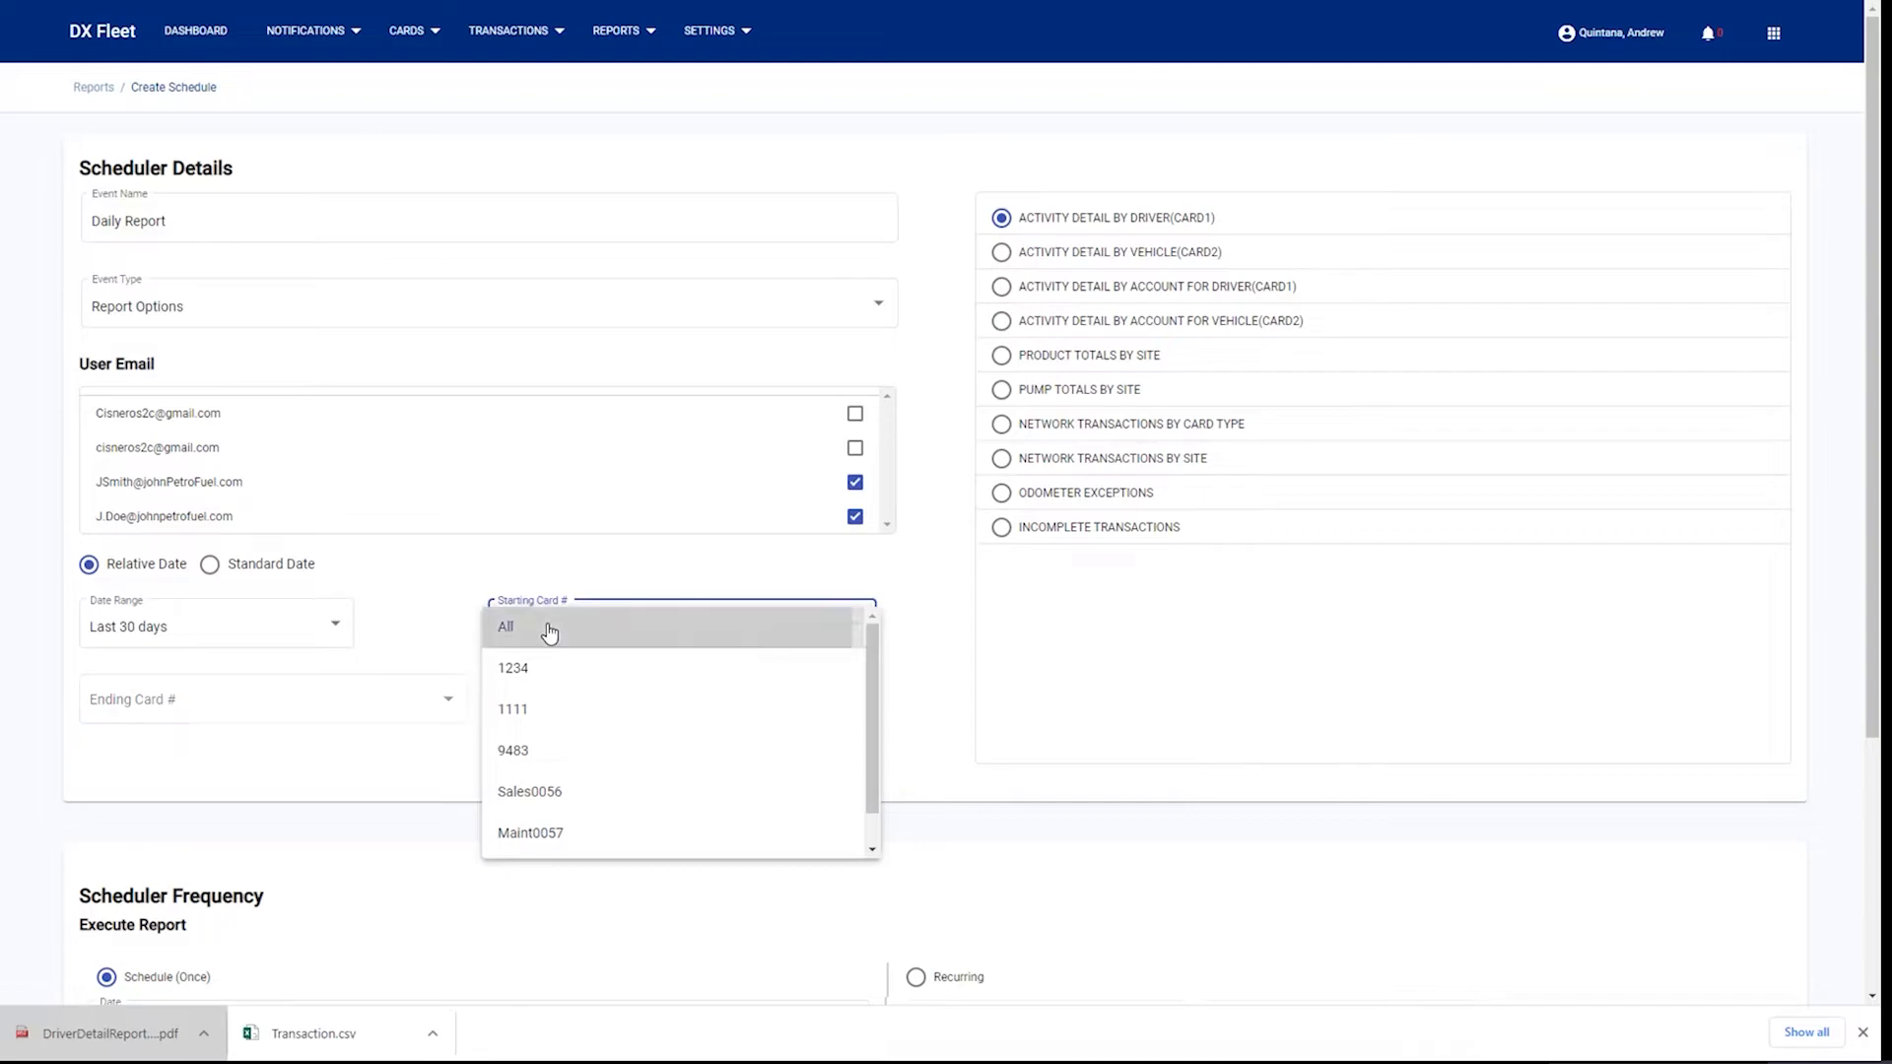
Make the Daily Report schedule recurring and have it execute every 1 day.
scroll(1044, 623, down, 3)
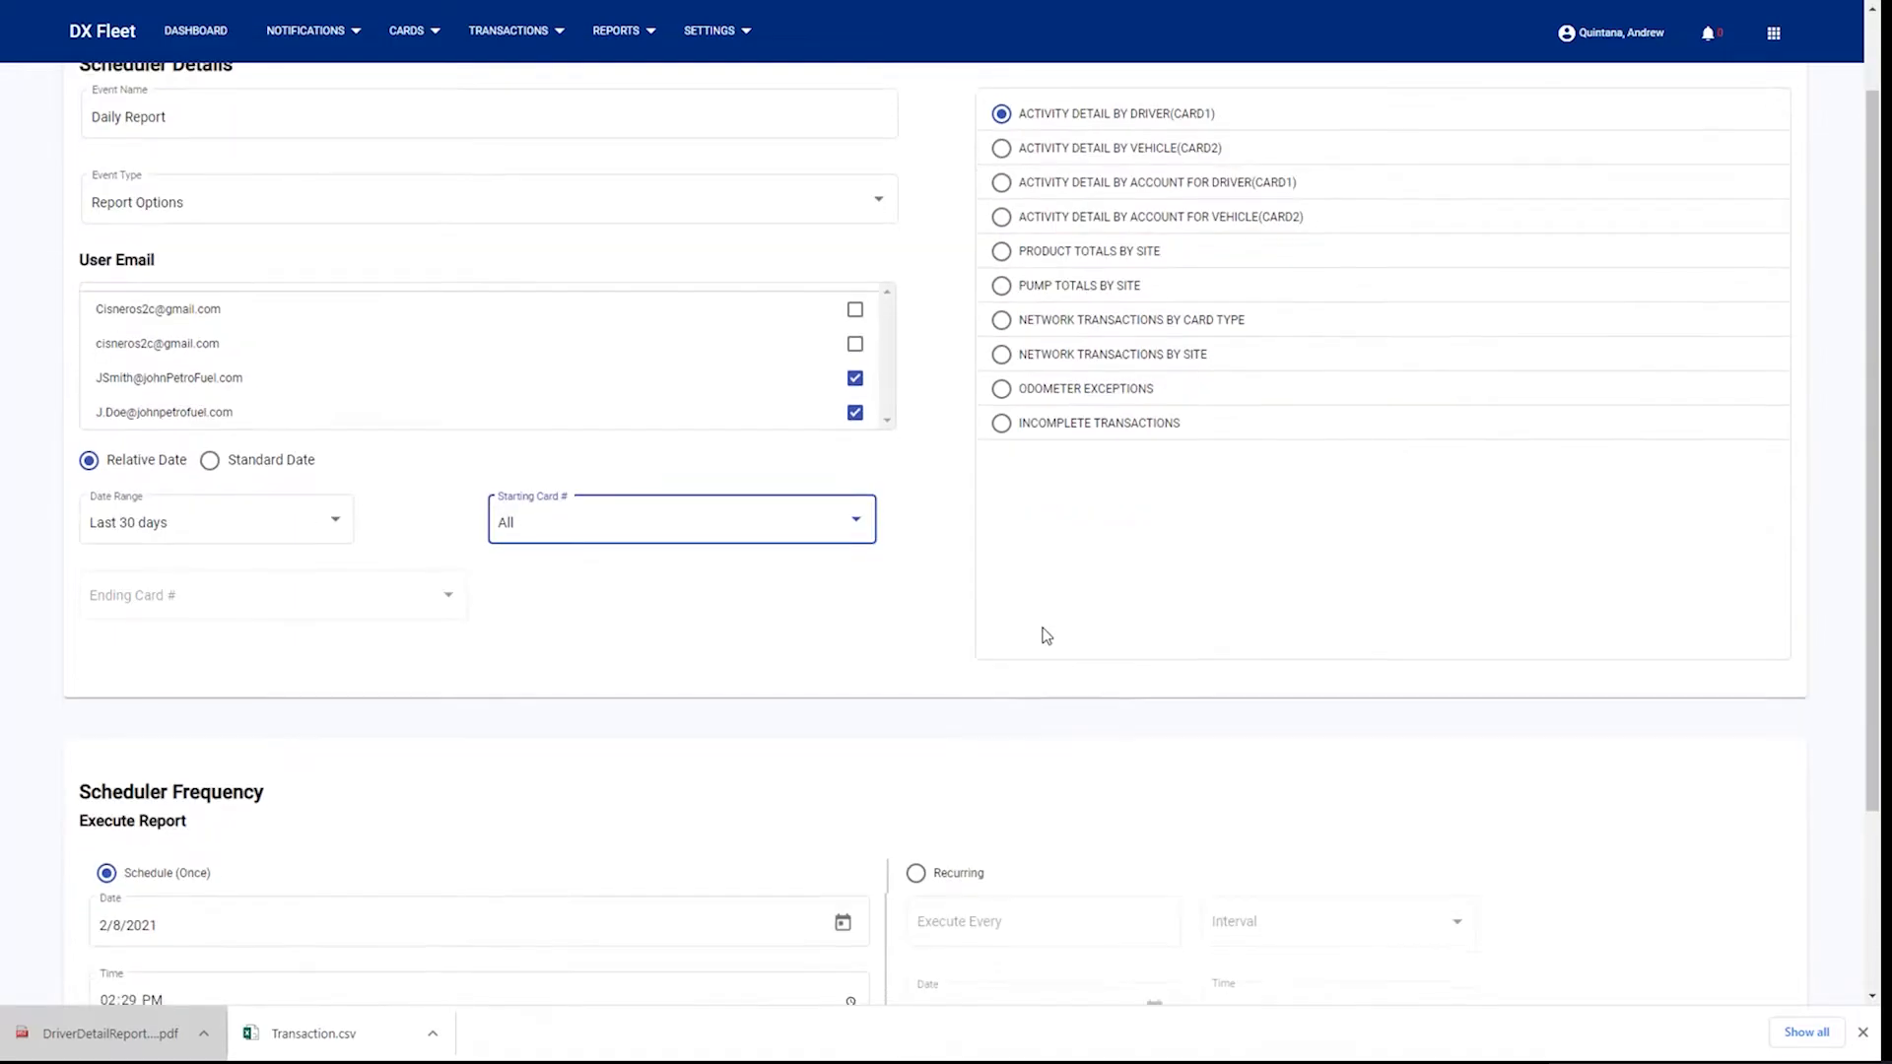
scroll(1044, 634, down, 1)
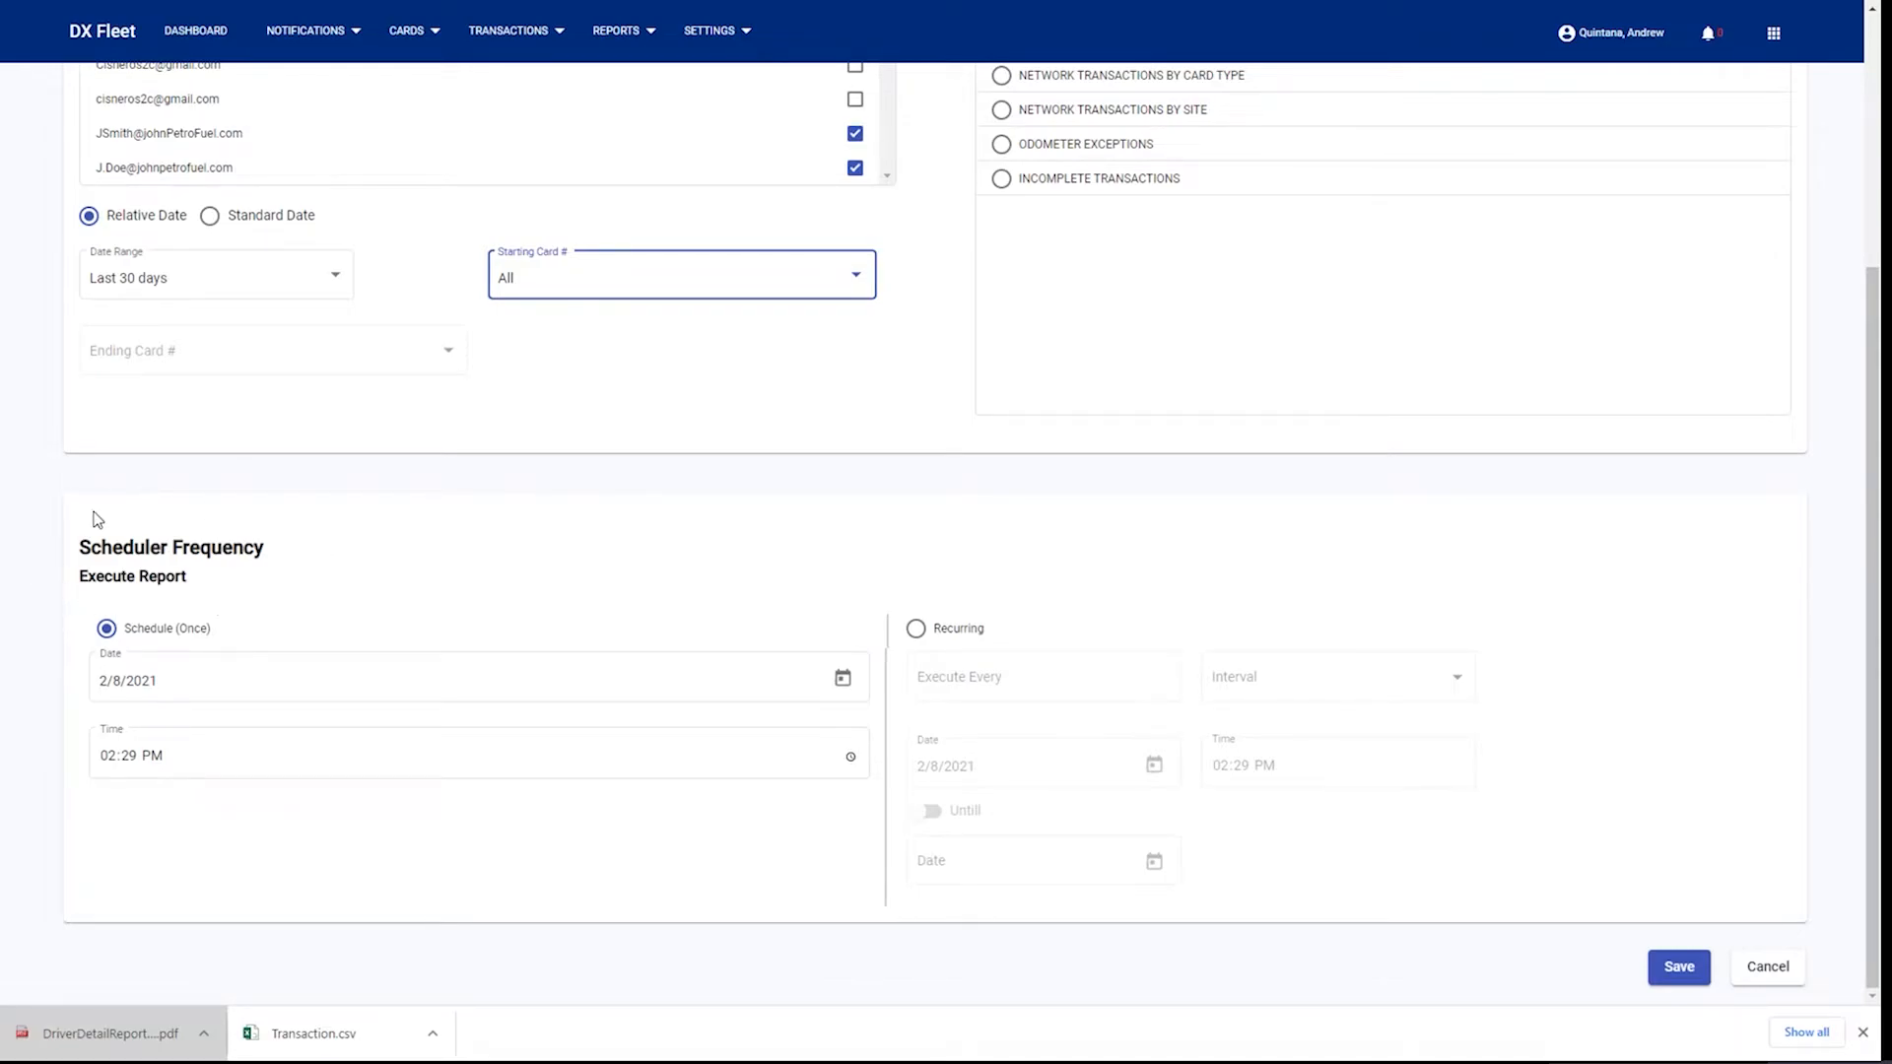
click(213, 677)
click(915, 631)
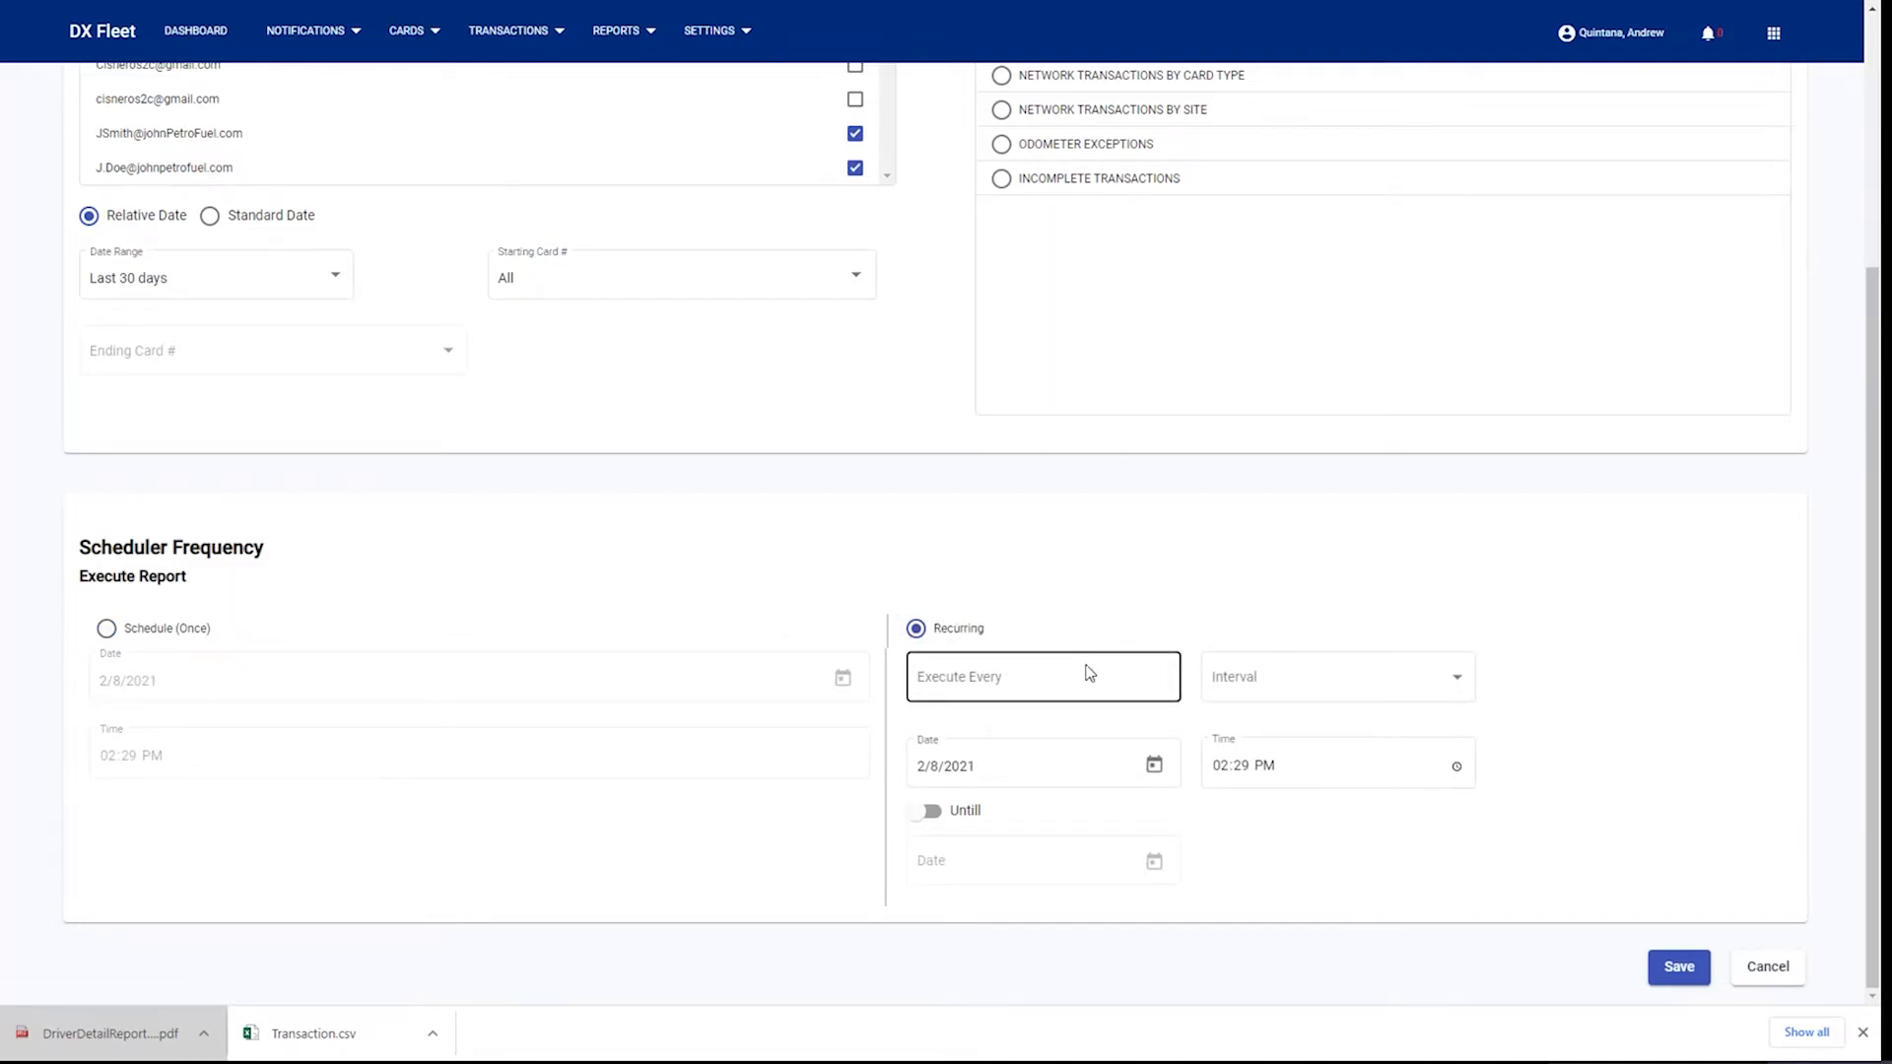
click(1042, 678)
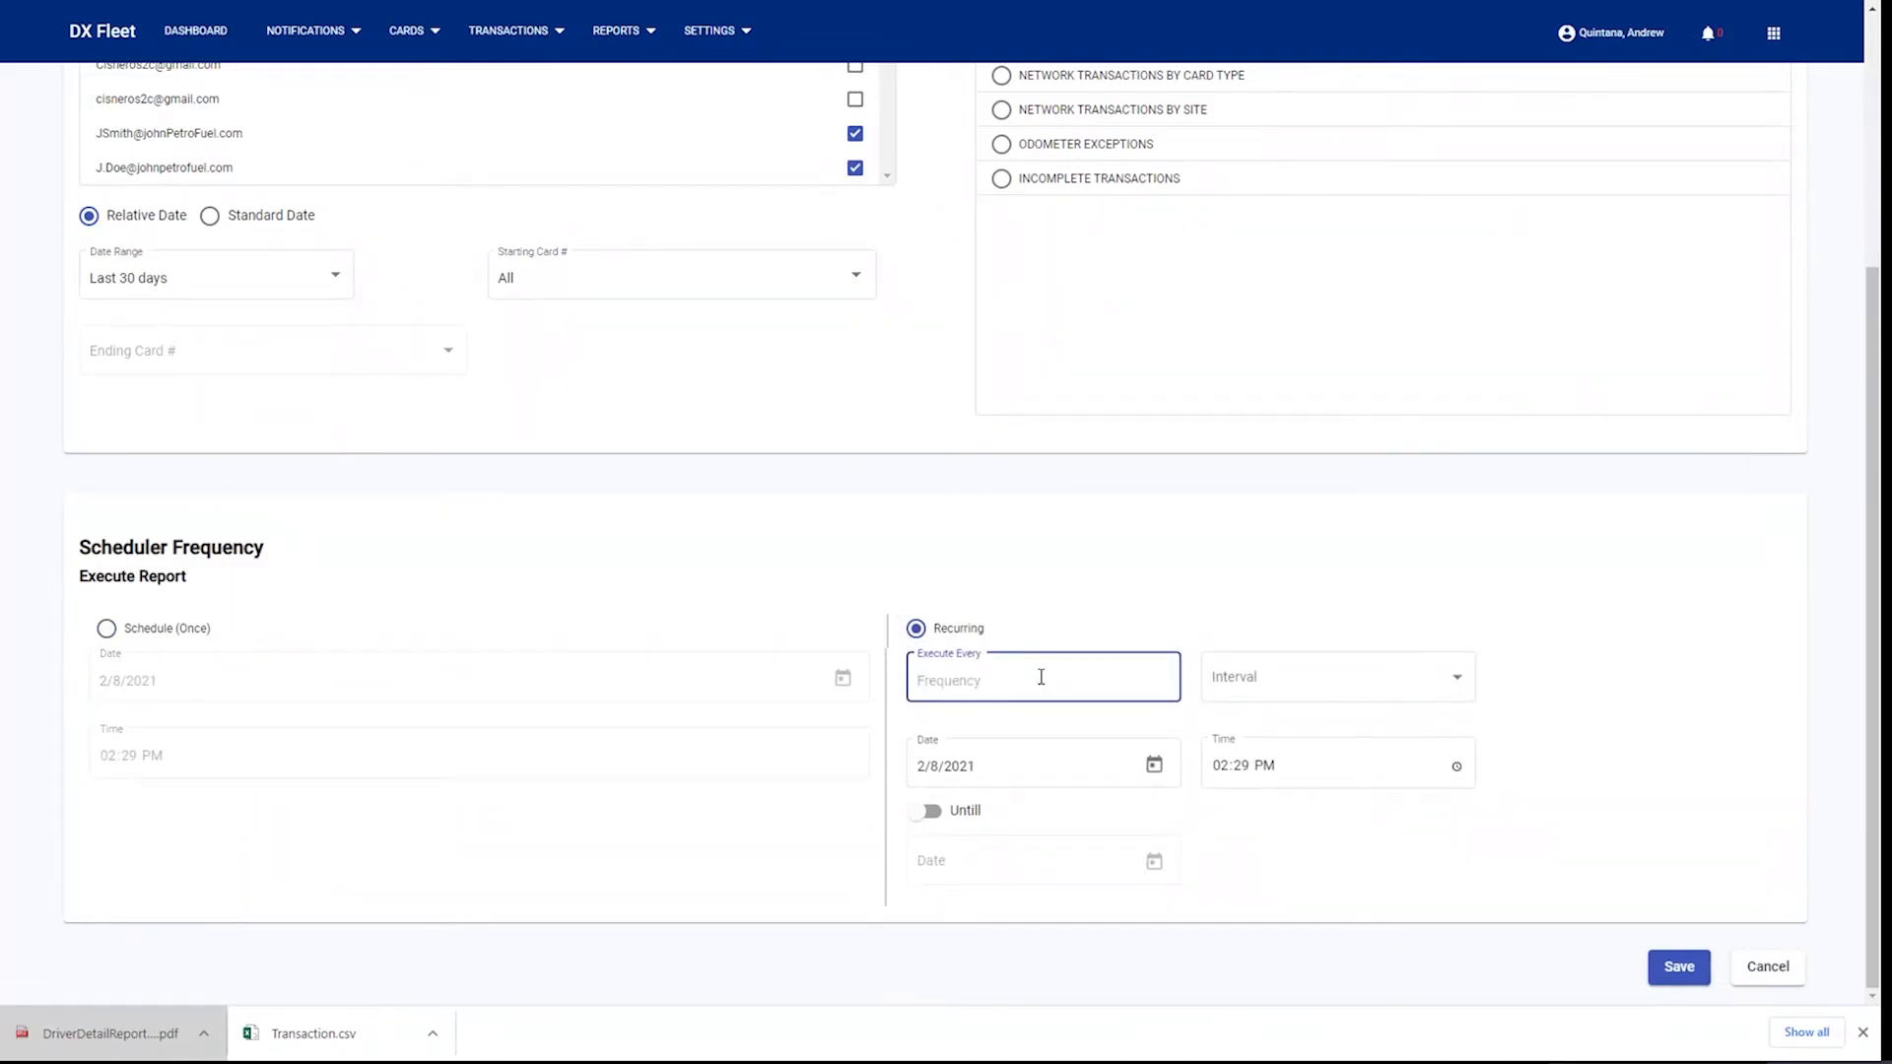
text(1)
click(1399, 680)
click(1262, 721)
Set the recurring schedule's start date to 2/9/2021 and save the schedule.
click(1083, 764)
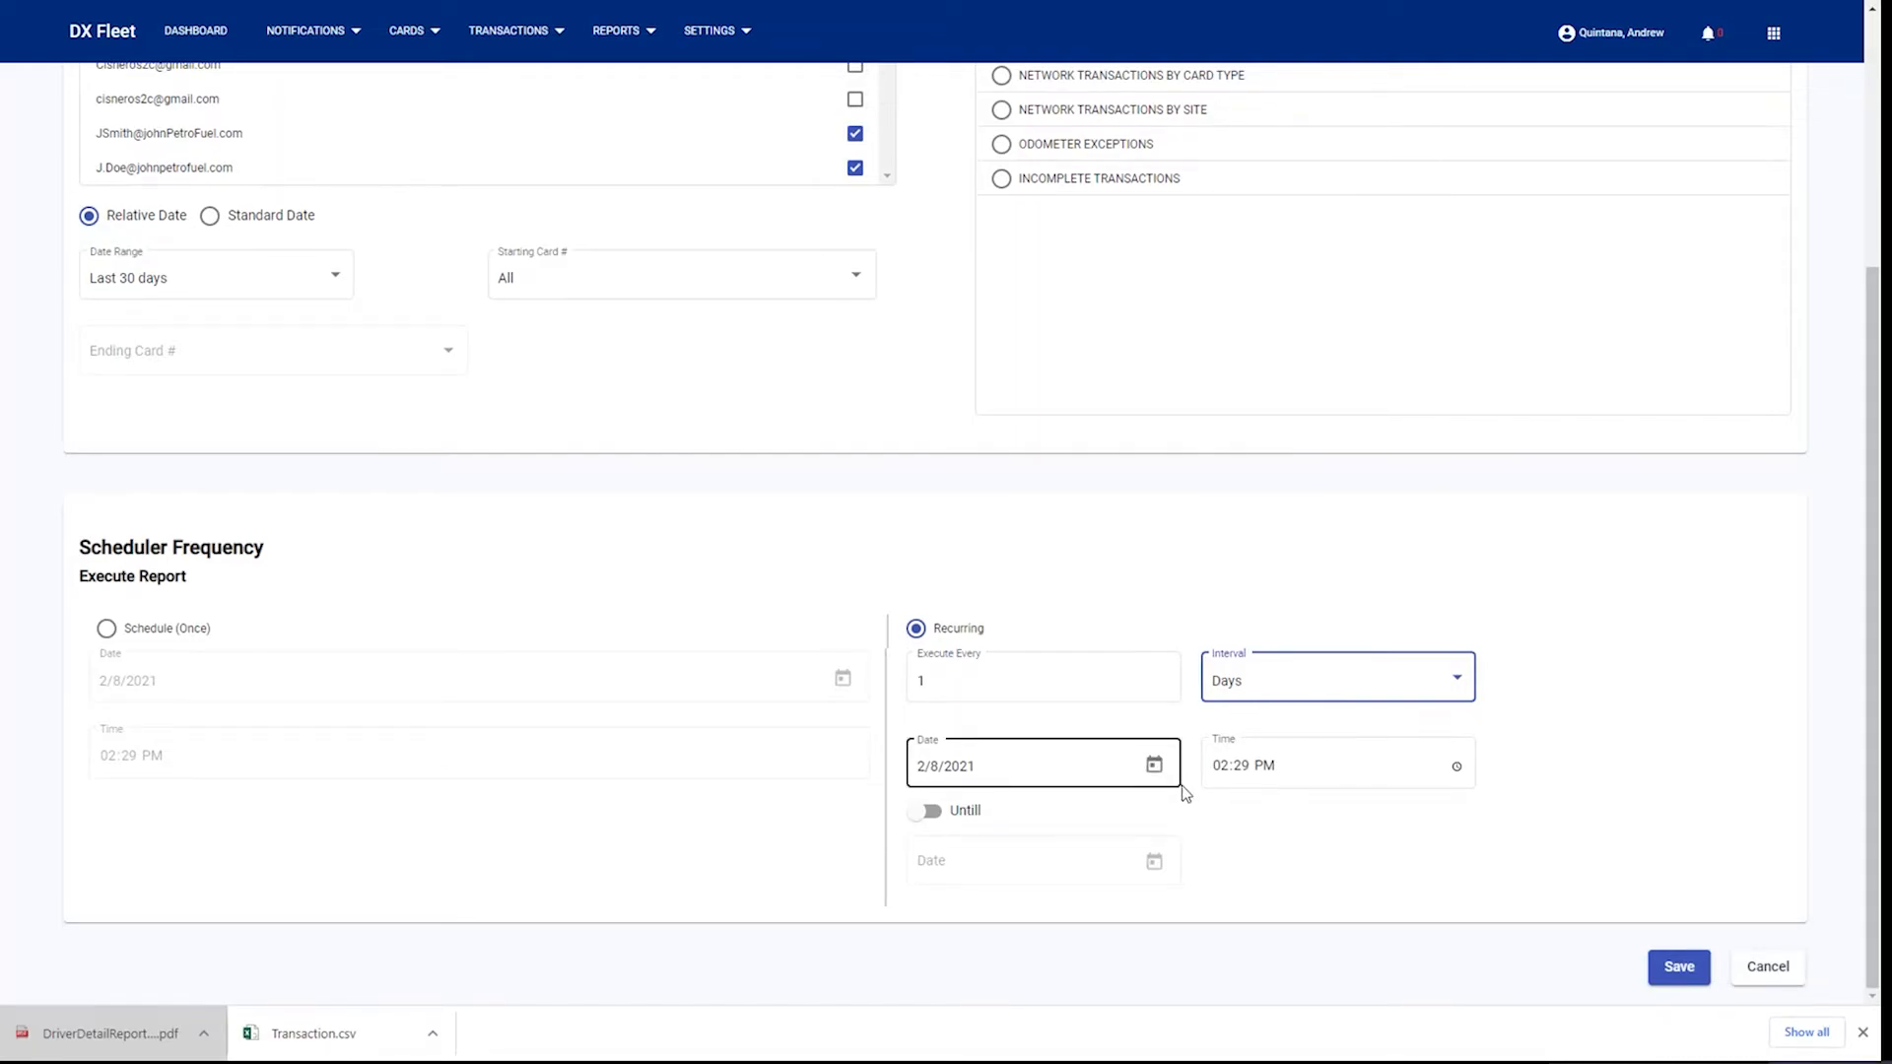
click(1154, 766)
click(1013, 599)
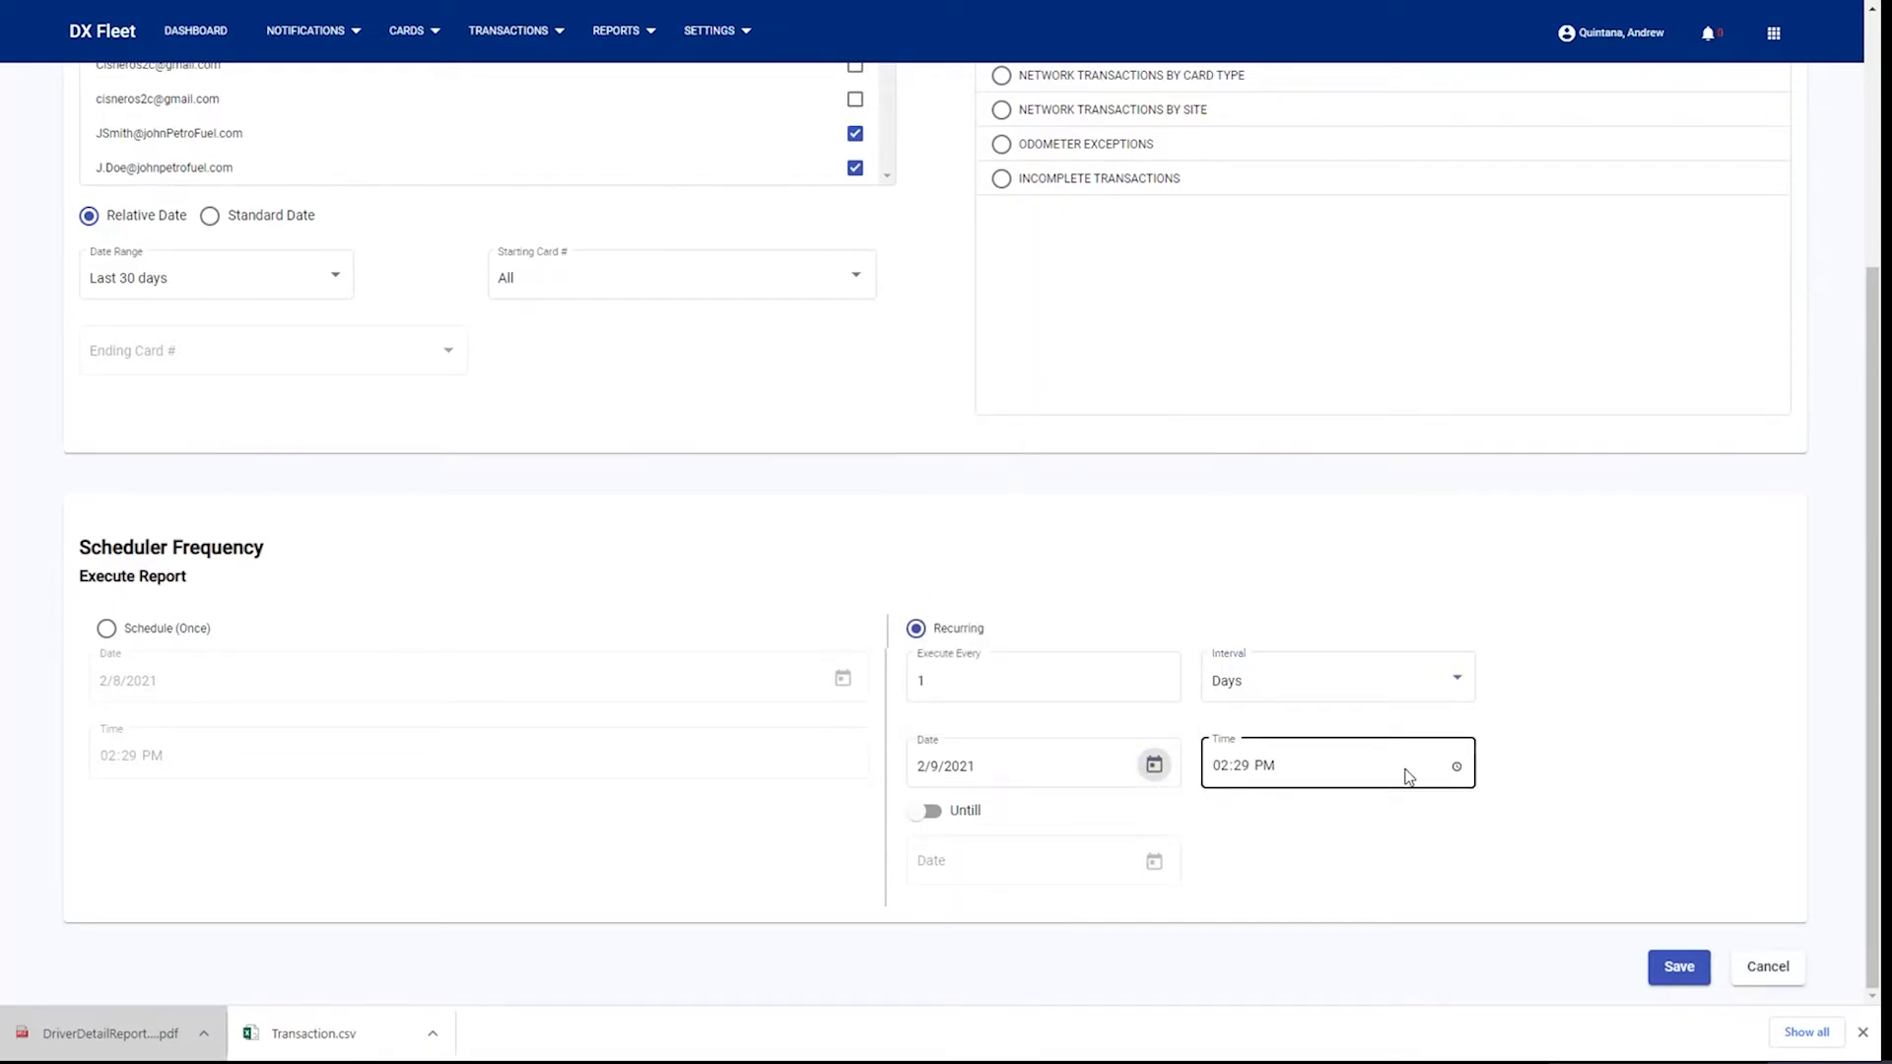
click(1675, 968)
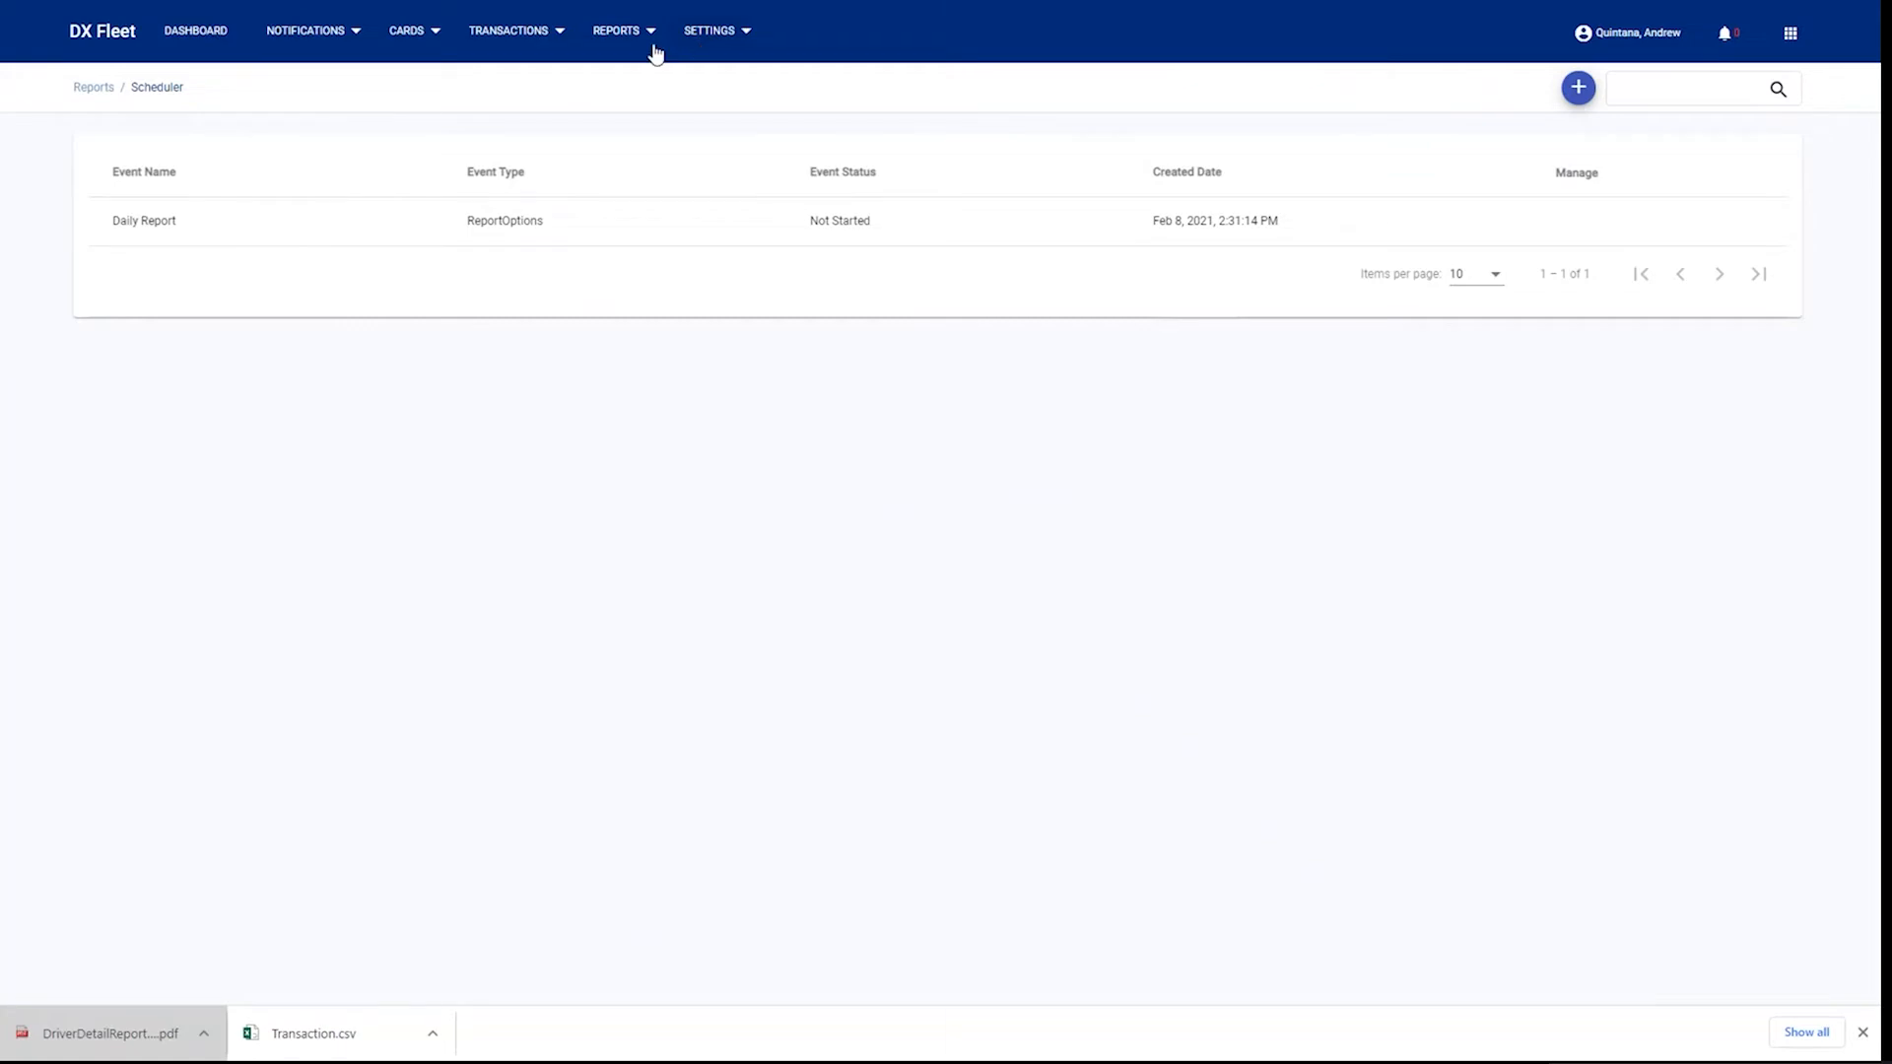
Create another schedule named Weekly Export with the event type Export Data.
click(1579, 89)
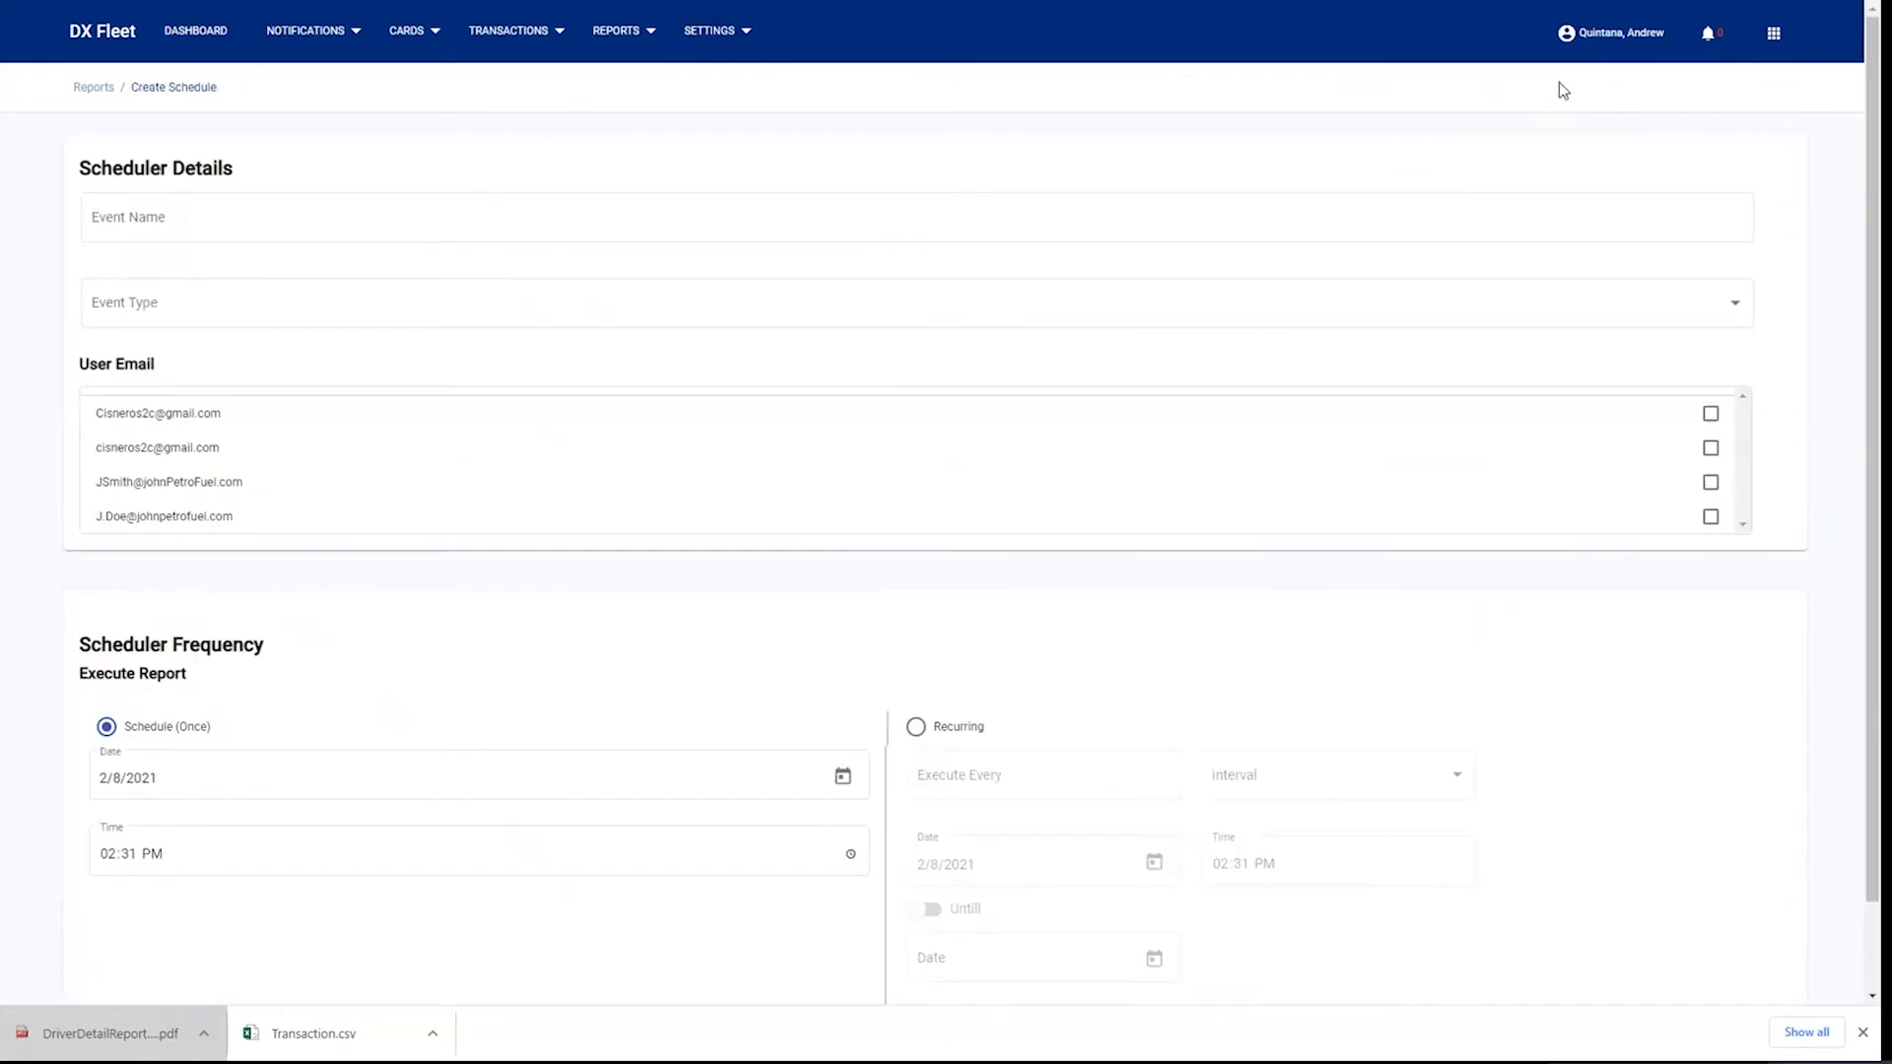
click(222, 218)
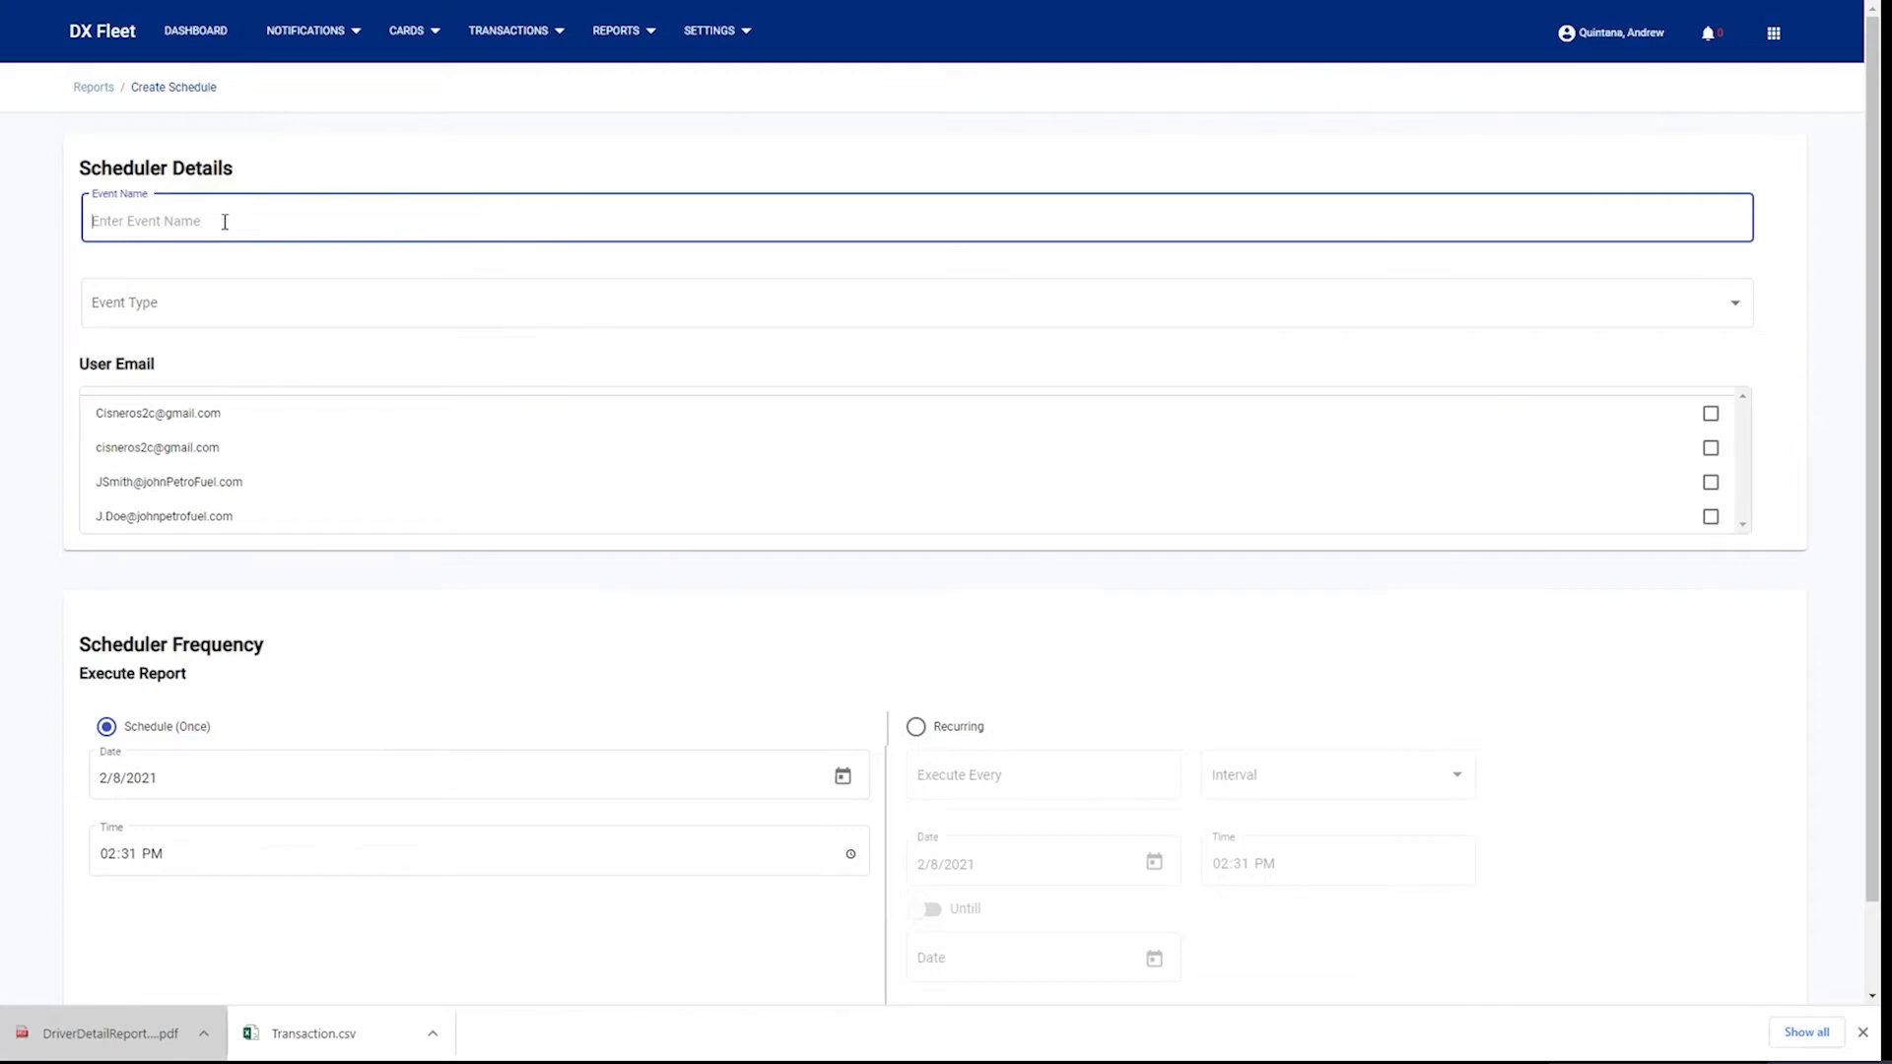
text(Wek)
click(203, 302)
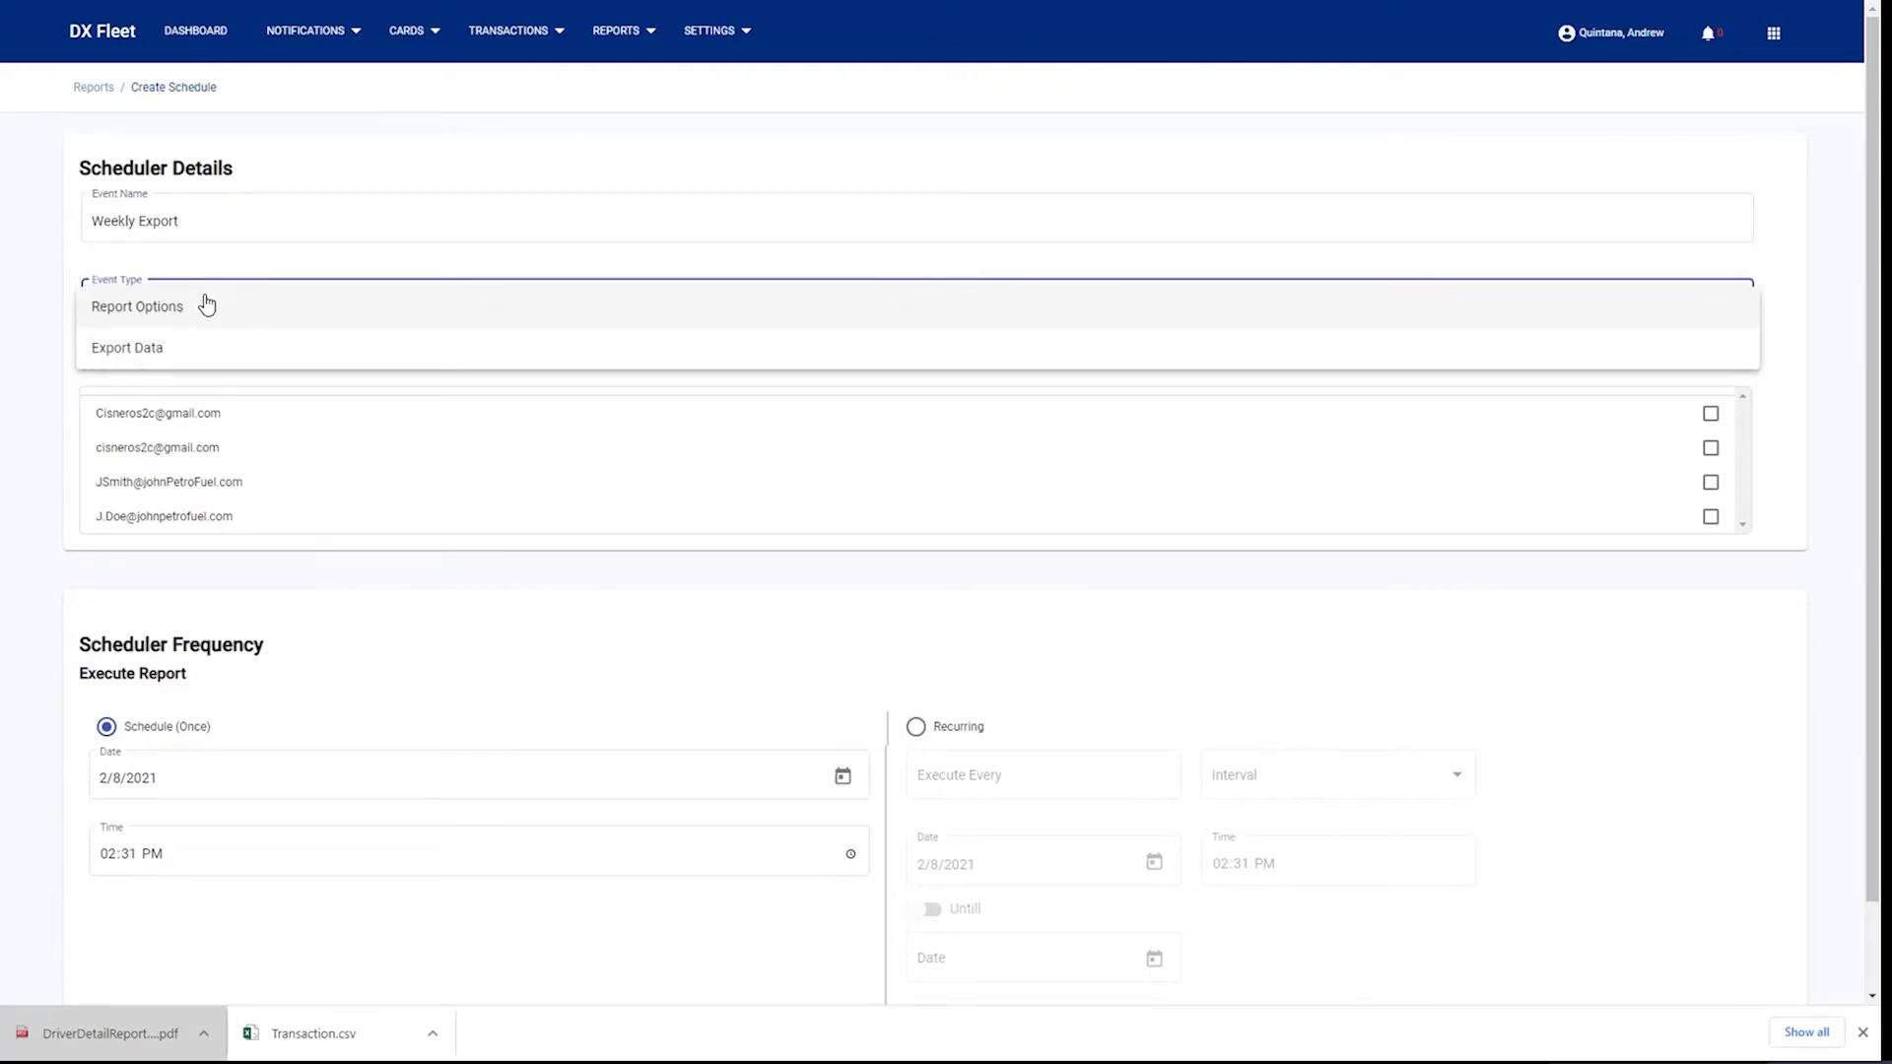
click(187, 352)
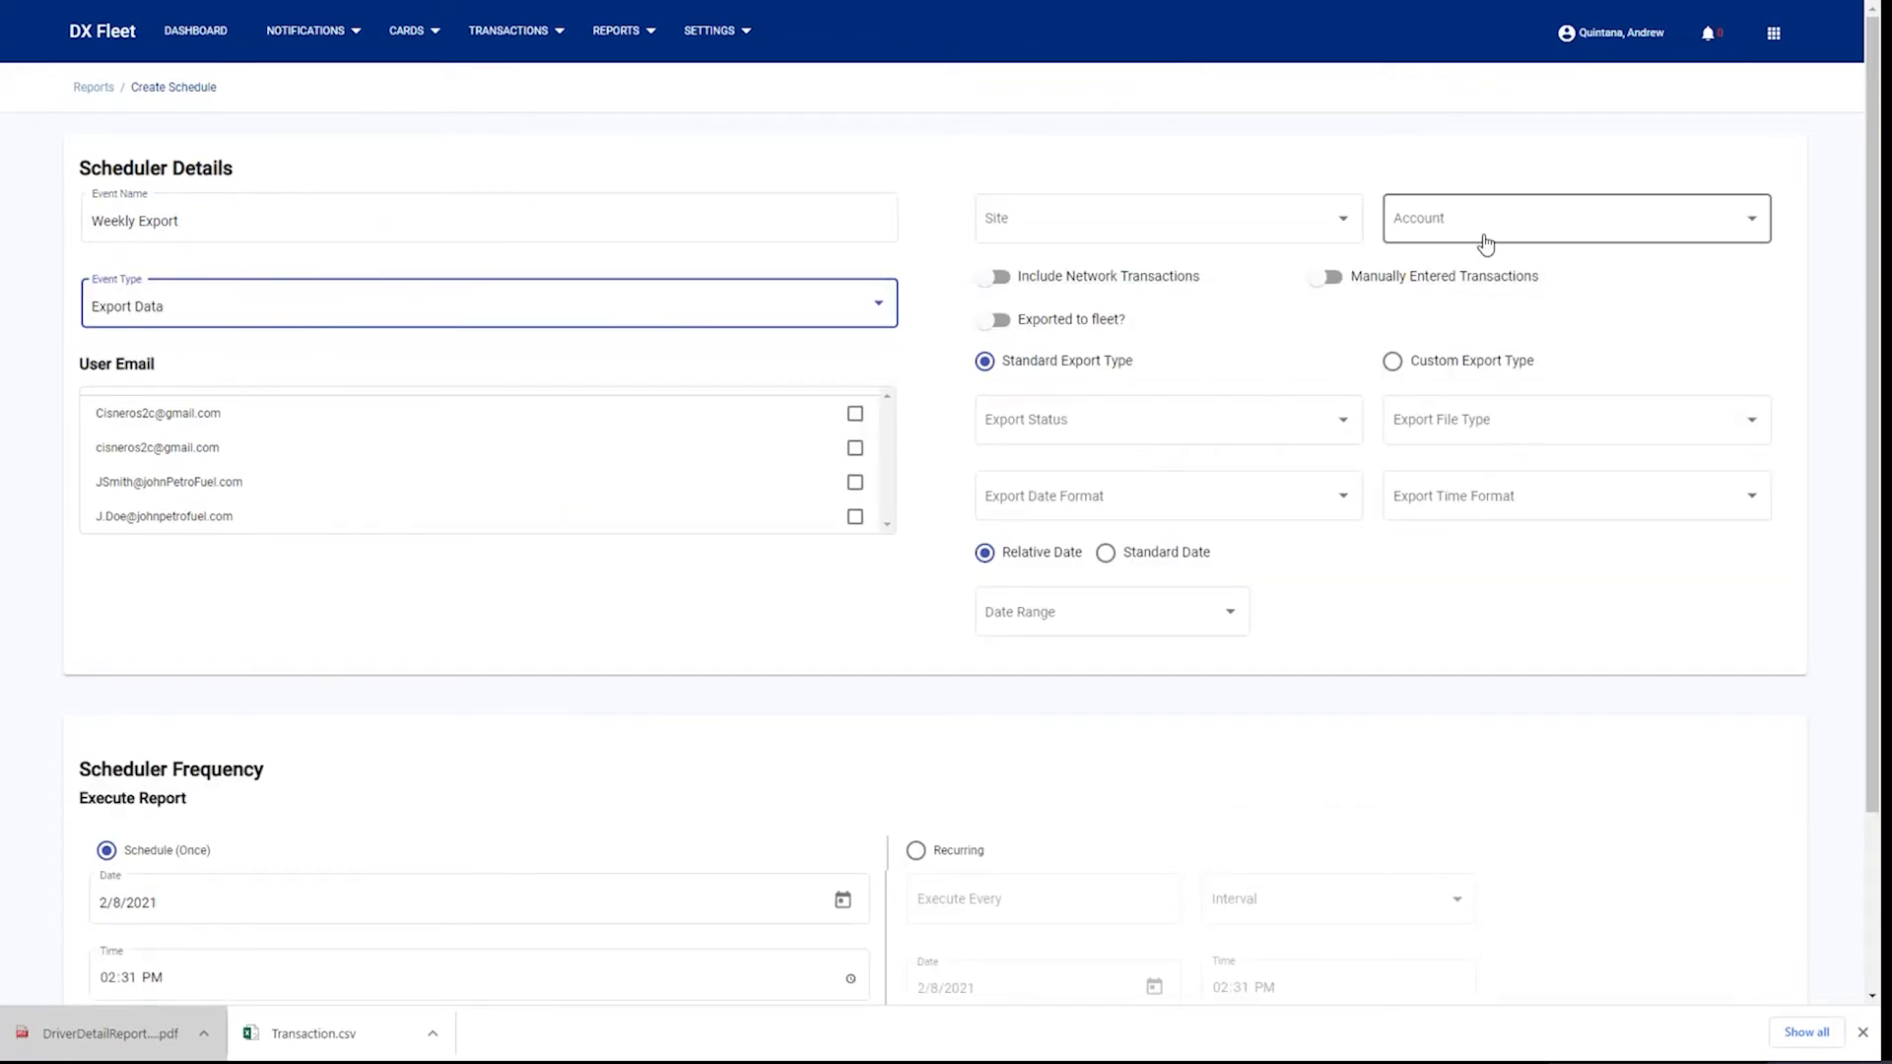
Set site and account to All and enable network transactions, manually entered transactions and the exported-to-fleet option.
click(1339, 211)
click(1047, 226)
click(1539, 223)
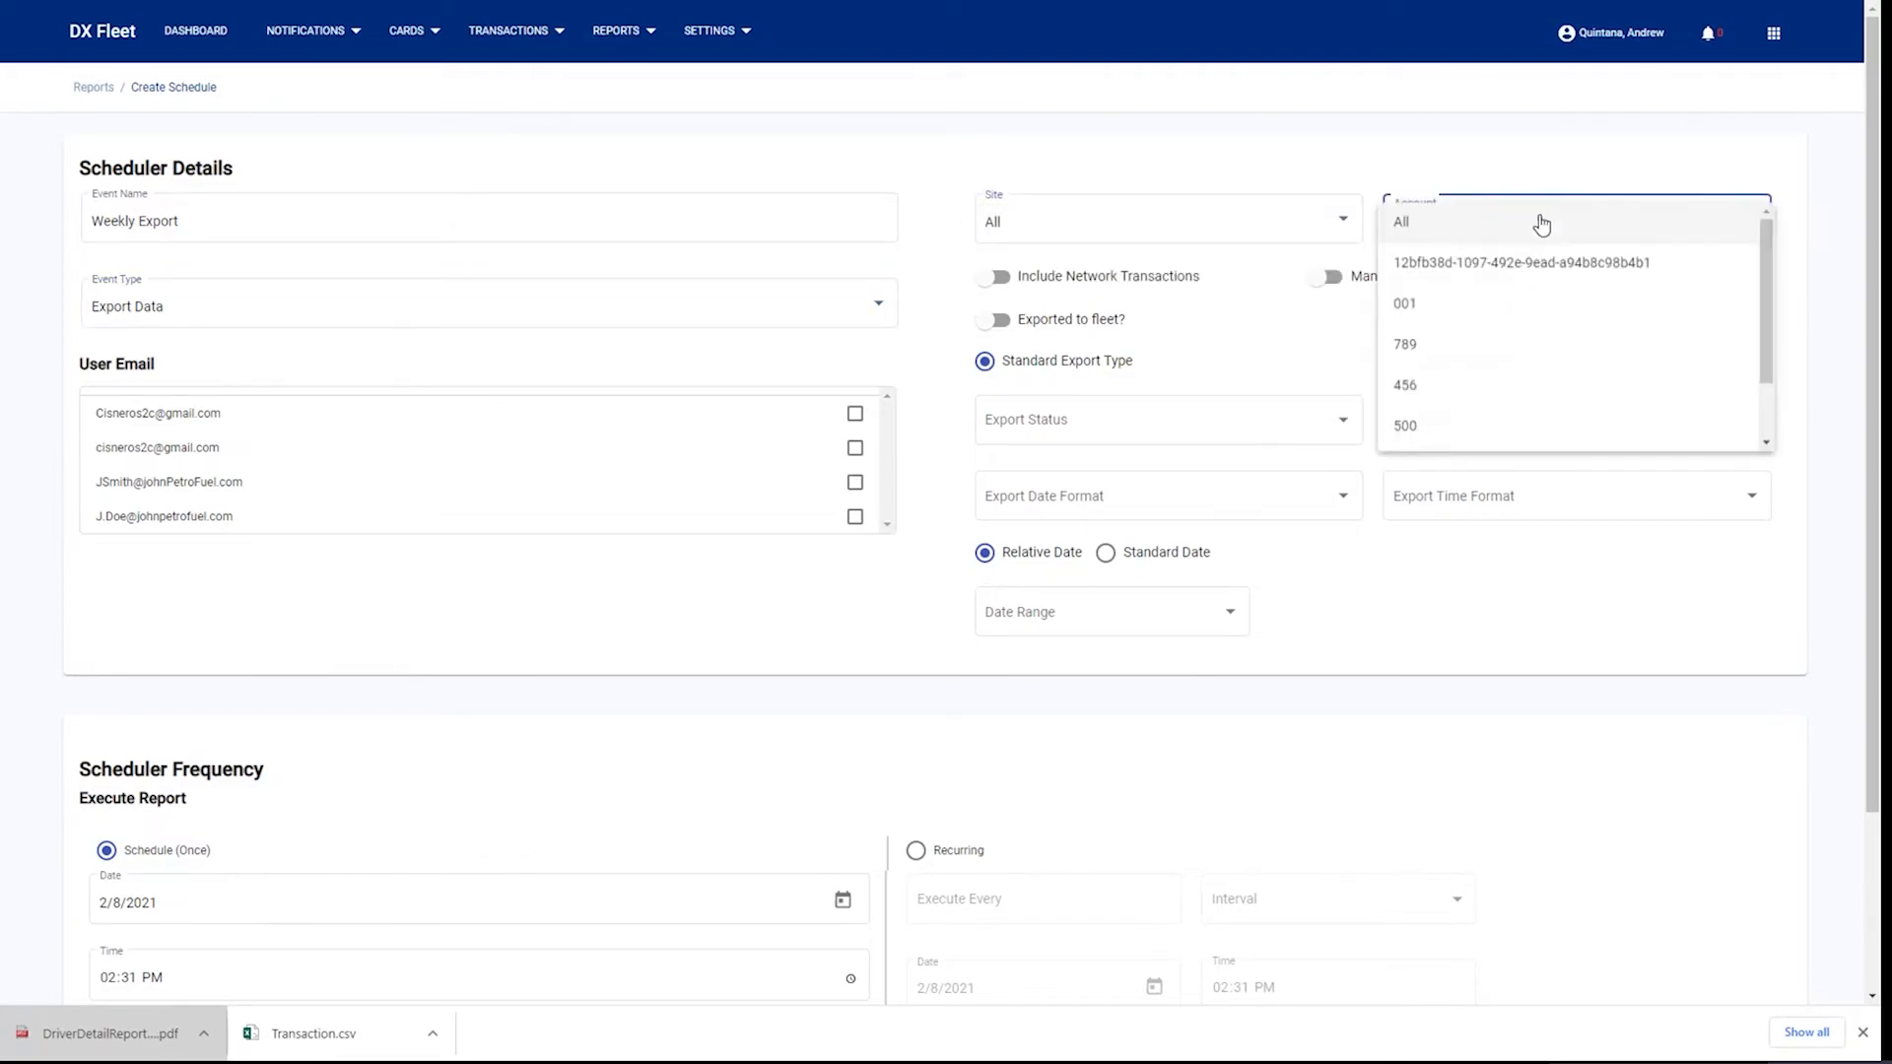
click(1445, 235)
click(1146, 283)
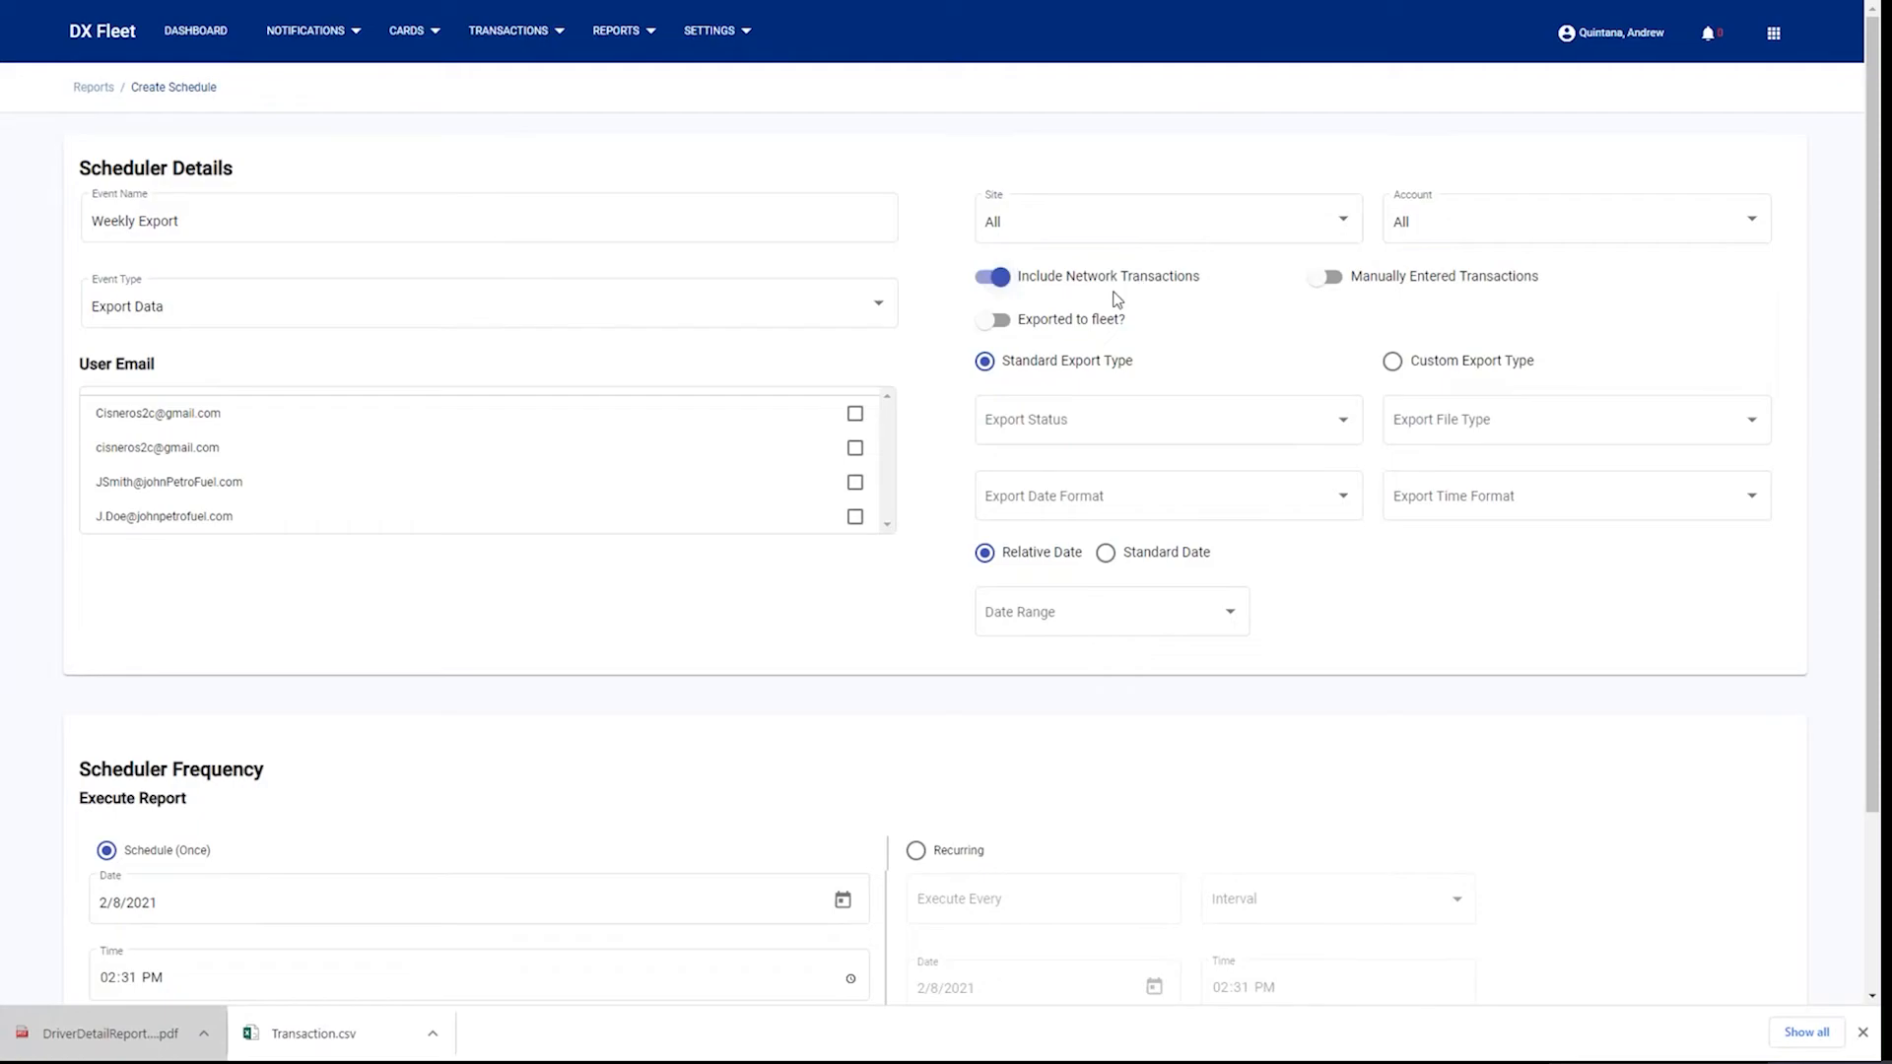
click(1108, 321)
click(1368, 283)
Set the scheduled export's status filter to Never Exported and its file type to ASCII CSV.
click(1216, 427)
click(1064, 427)
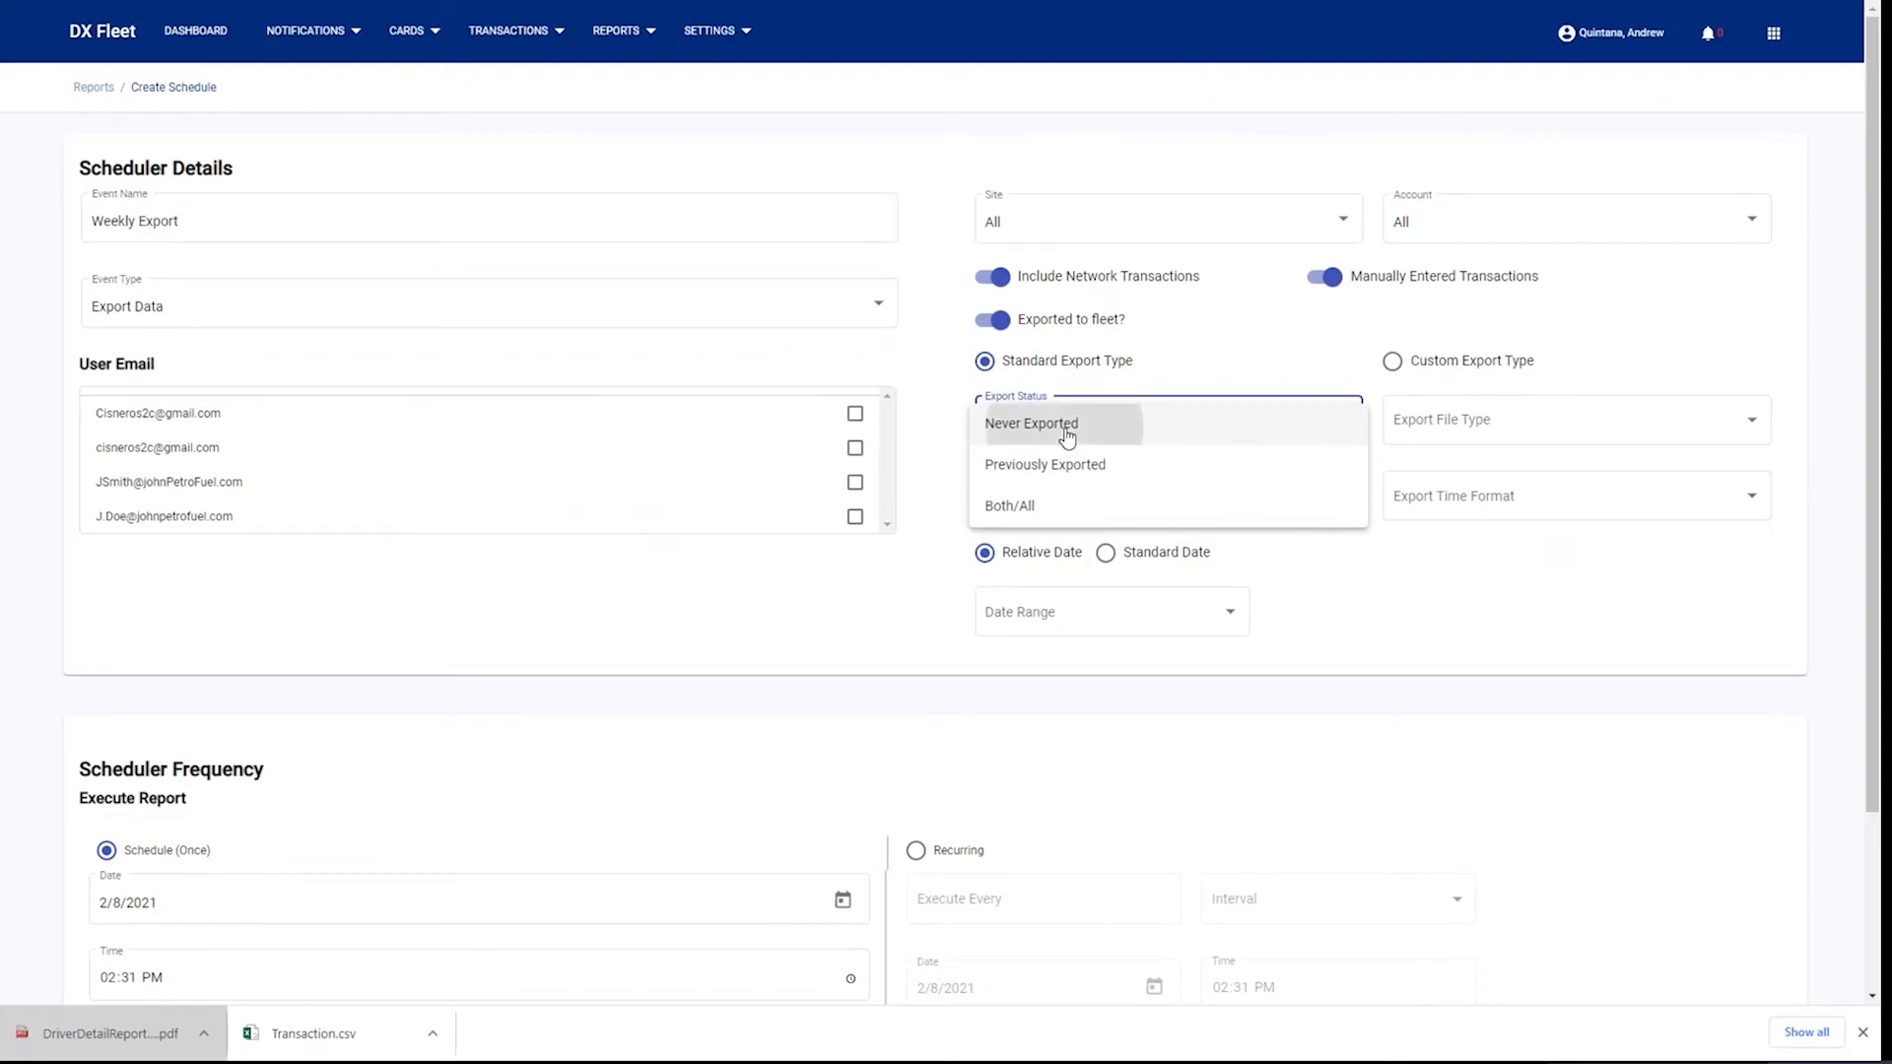
click(1488, 419)
scroll(1458, 493, down, 3)
click(1454, 550)
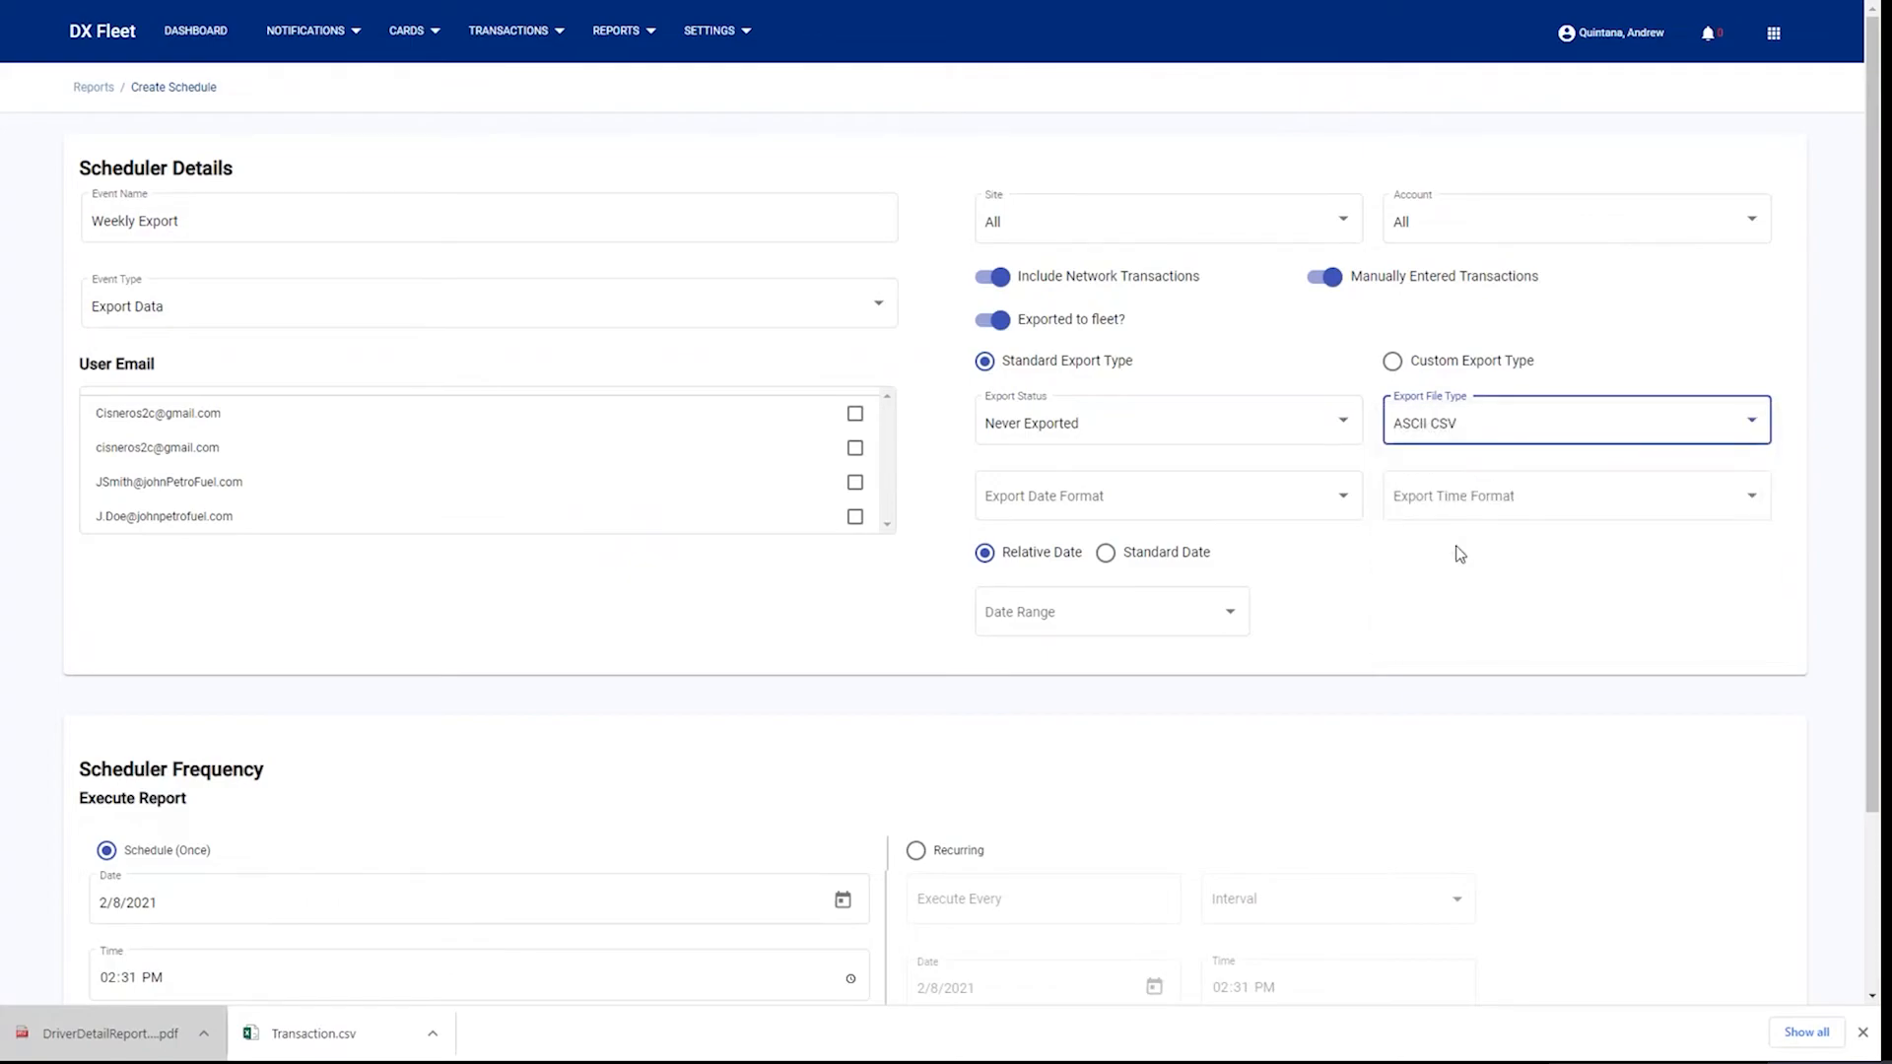
Set the export date format to MM/dd/yyyy and the export time format to HH:mm.
click(1266, 501)
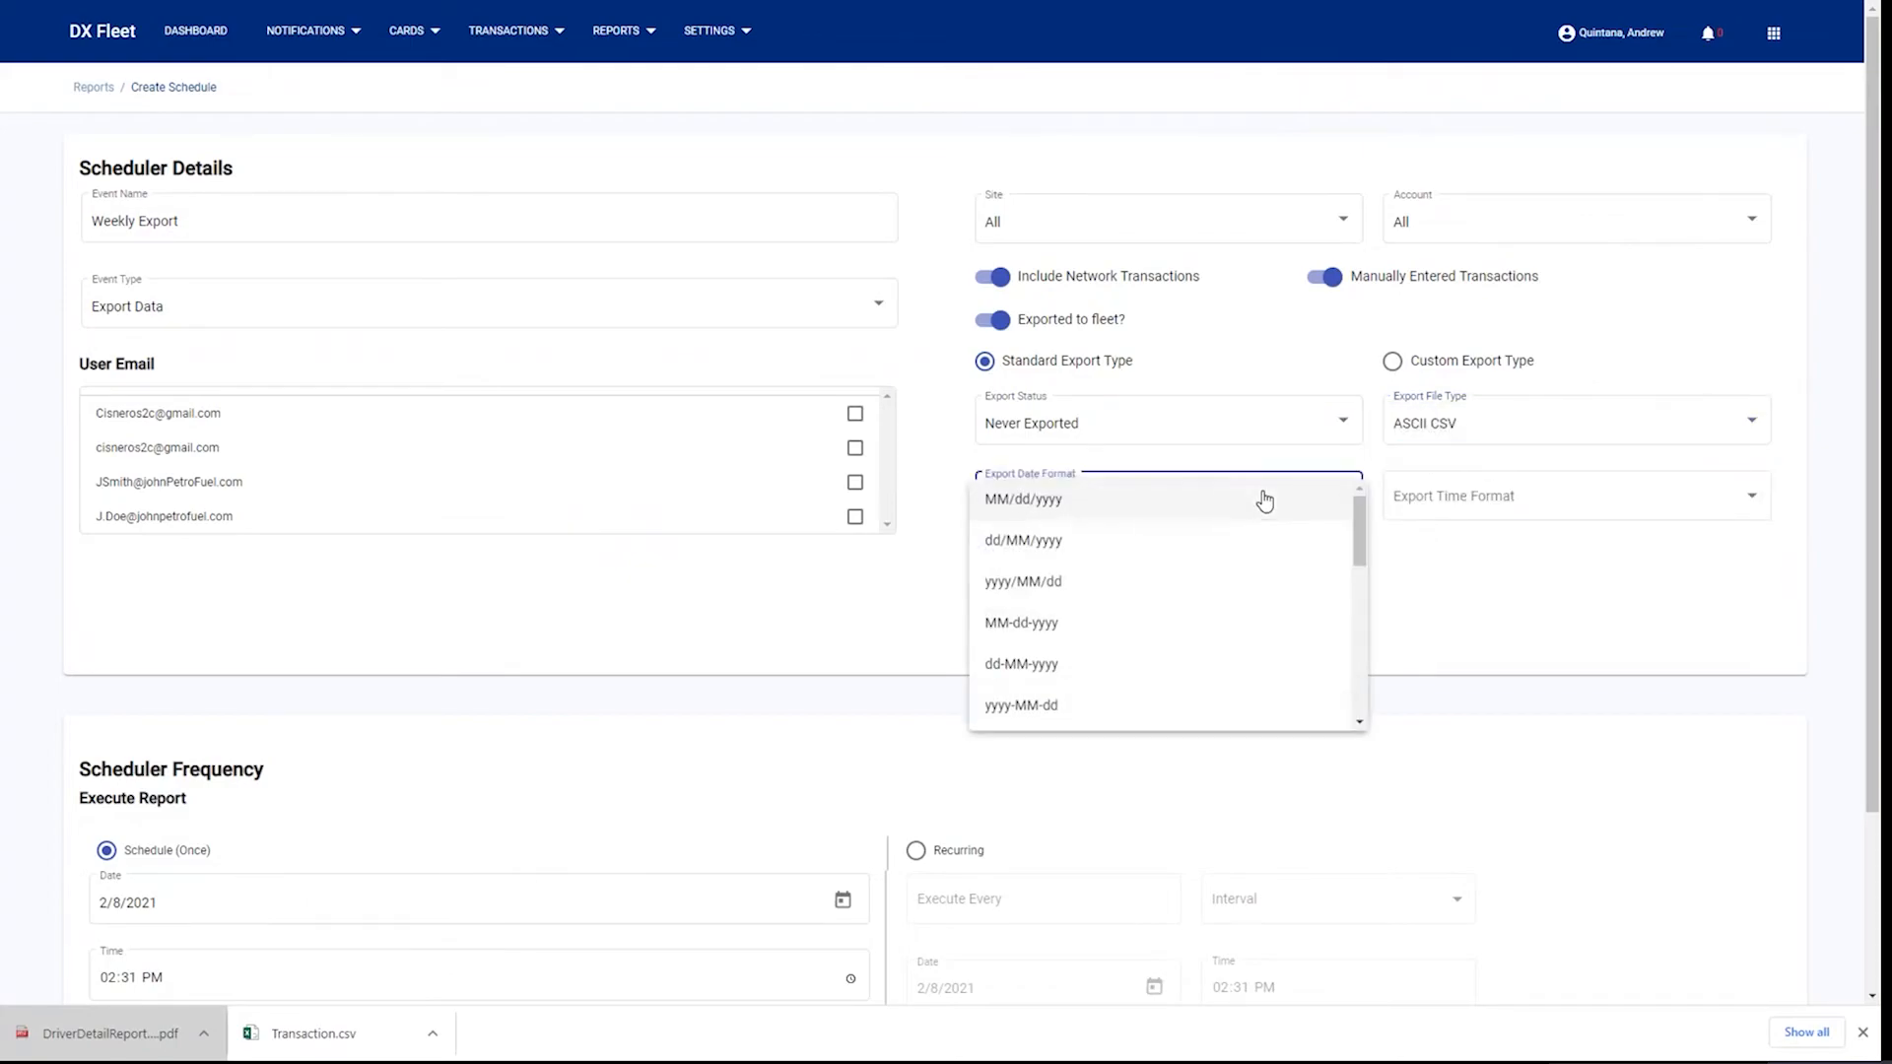
click(1096, 499)
click(1419, 496)
click(1443, 505)
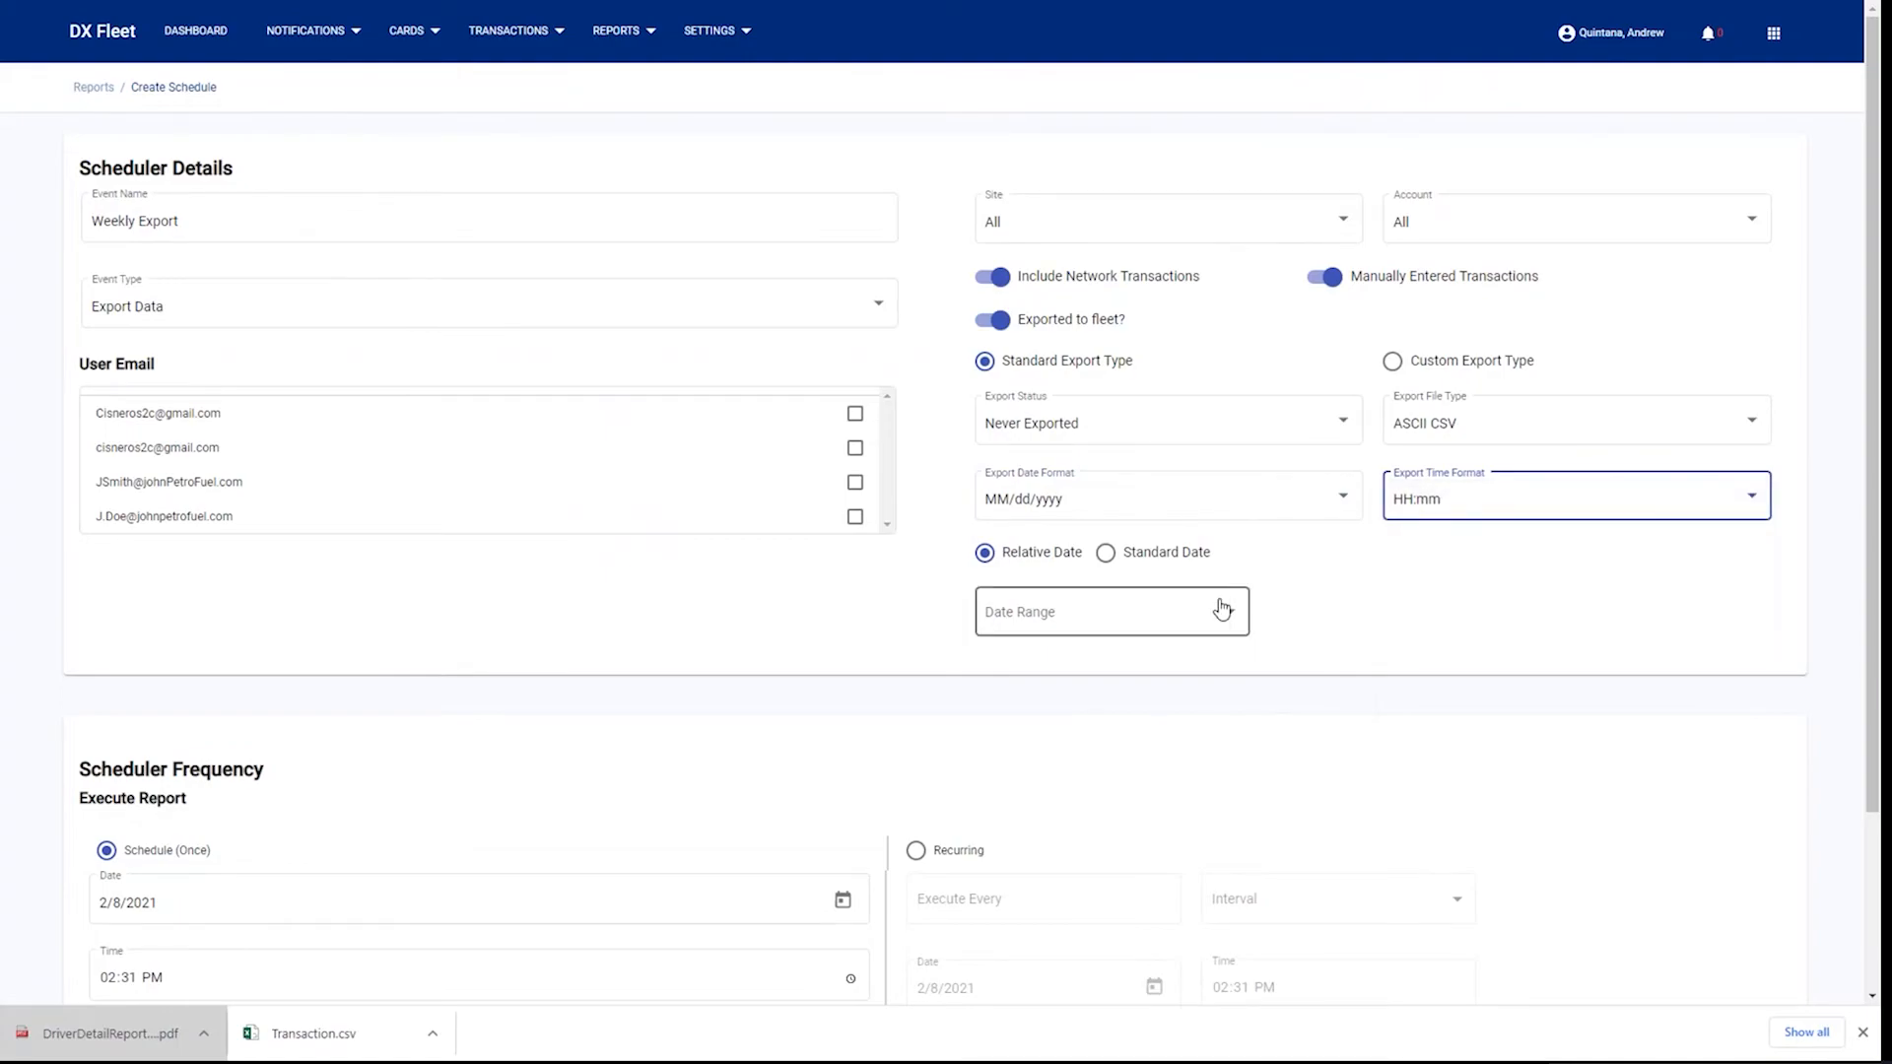
Use a relative date range of Last 30 days for the export and select the third user e-mail as a recipient.
click(1156, 563)
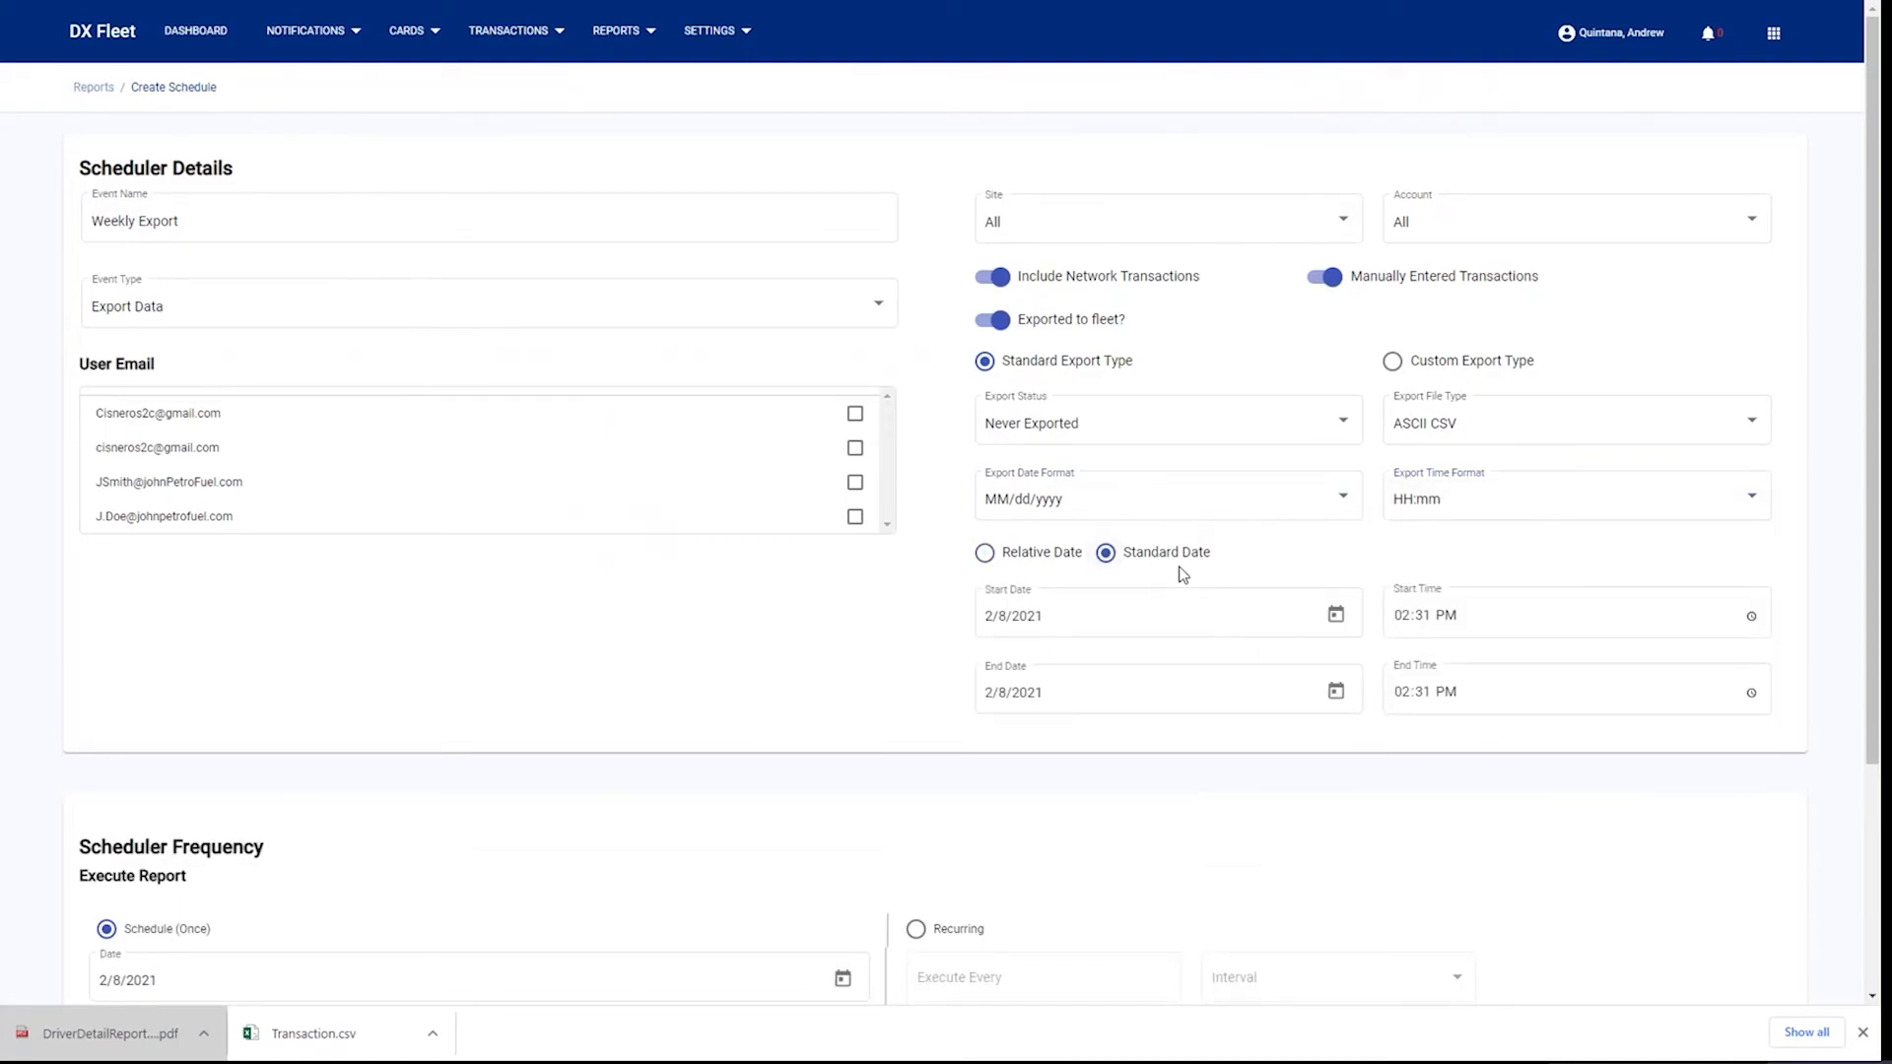
click(1072, 603)
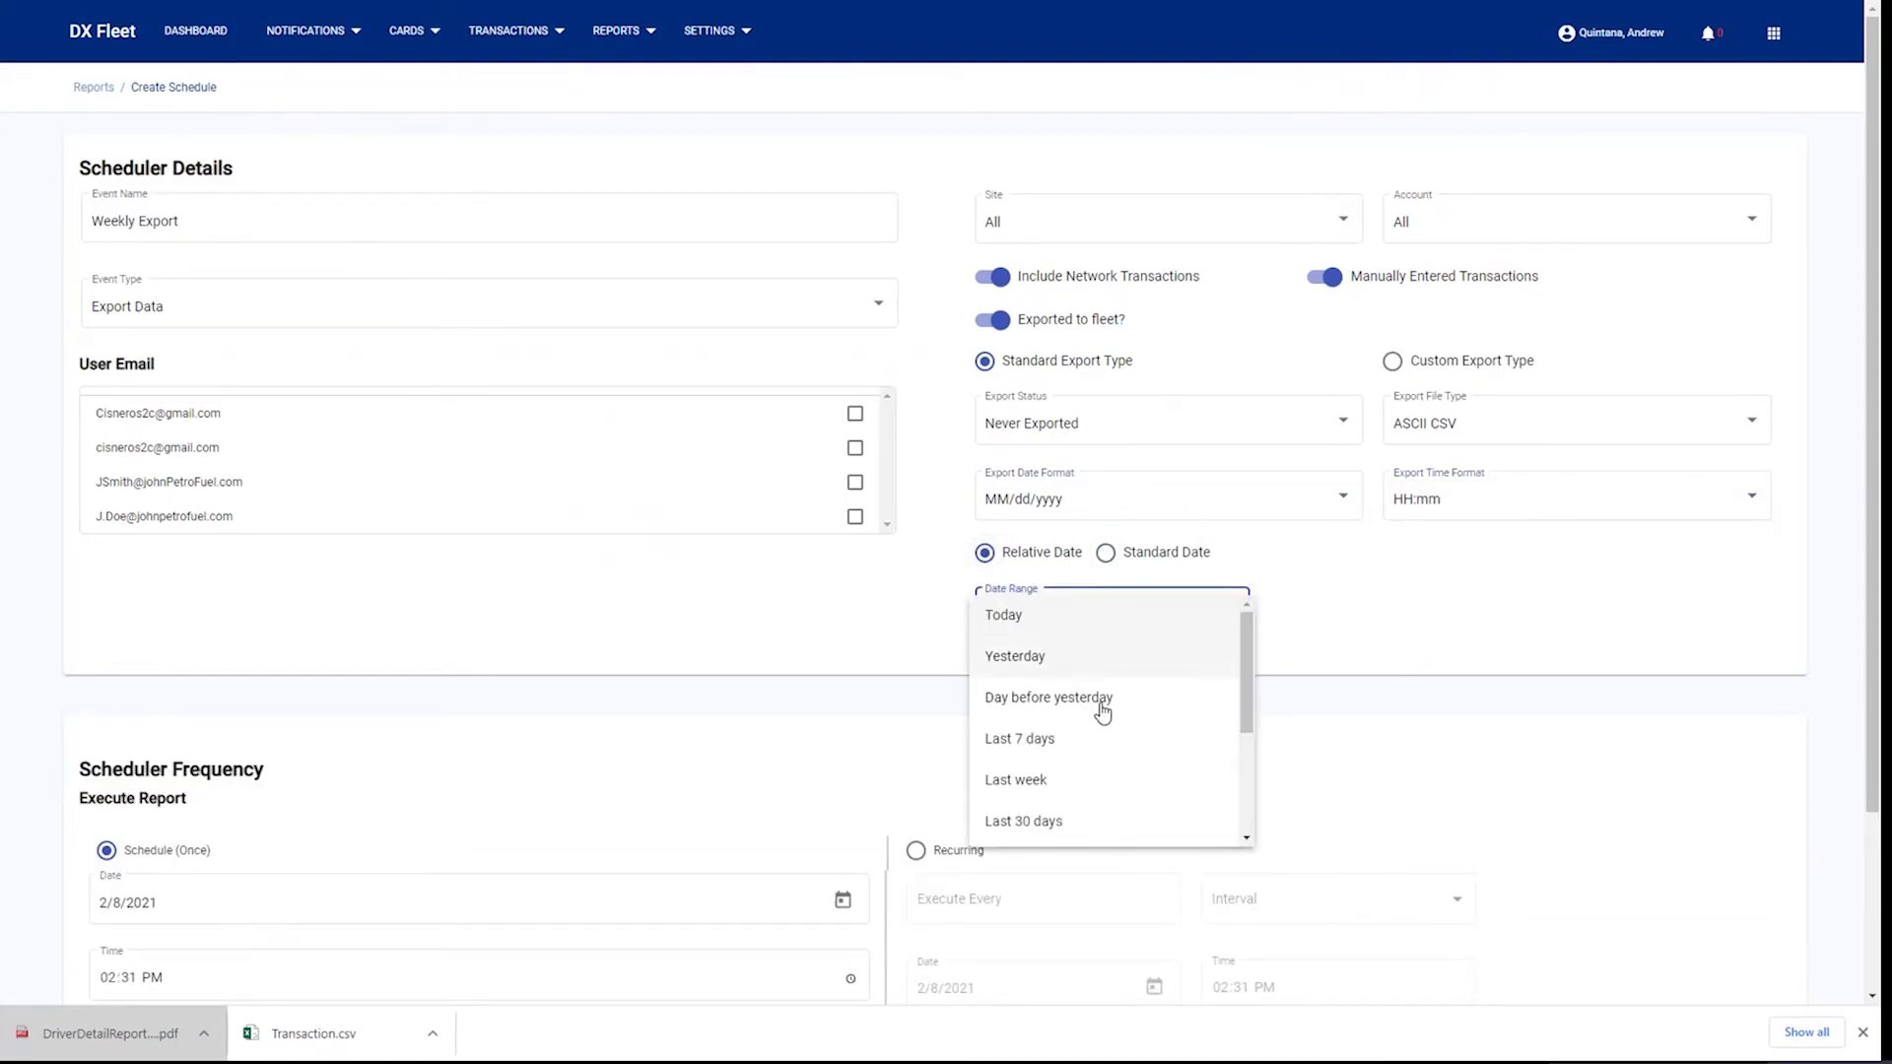
click(1125, 826)
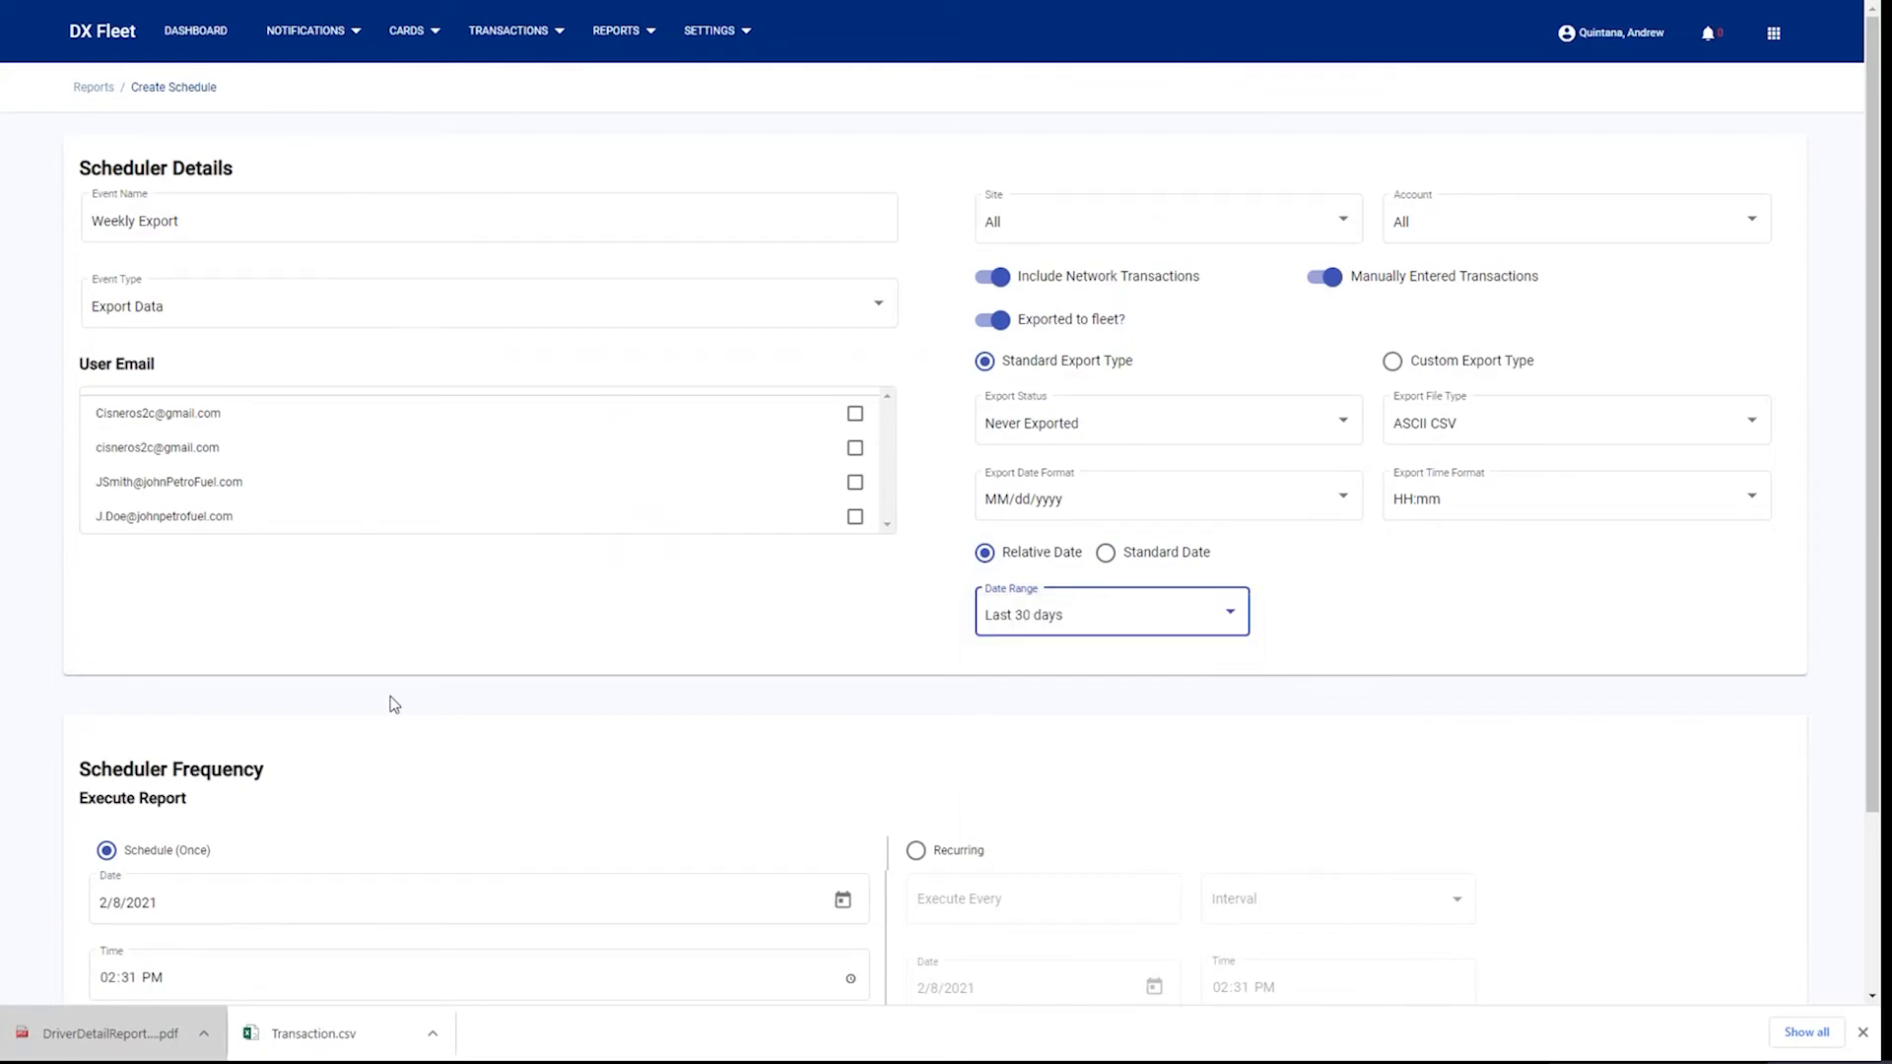
click(855, 483)
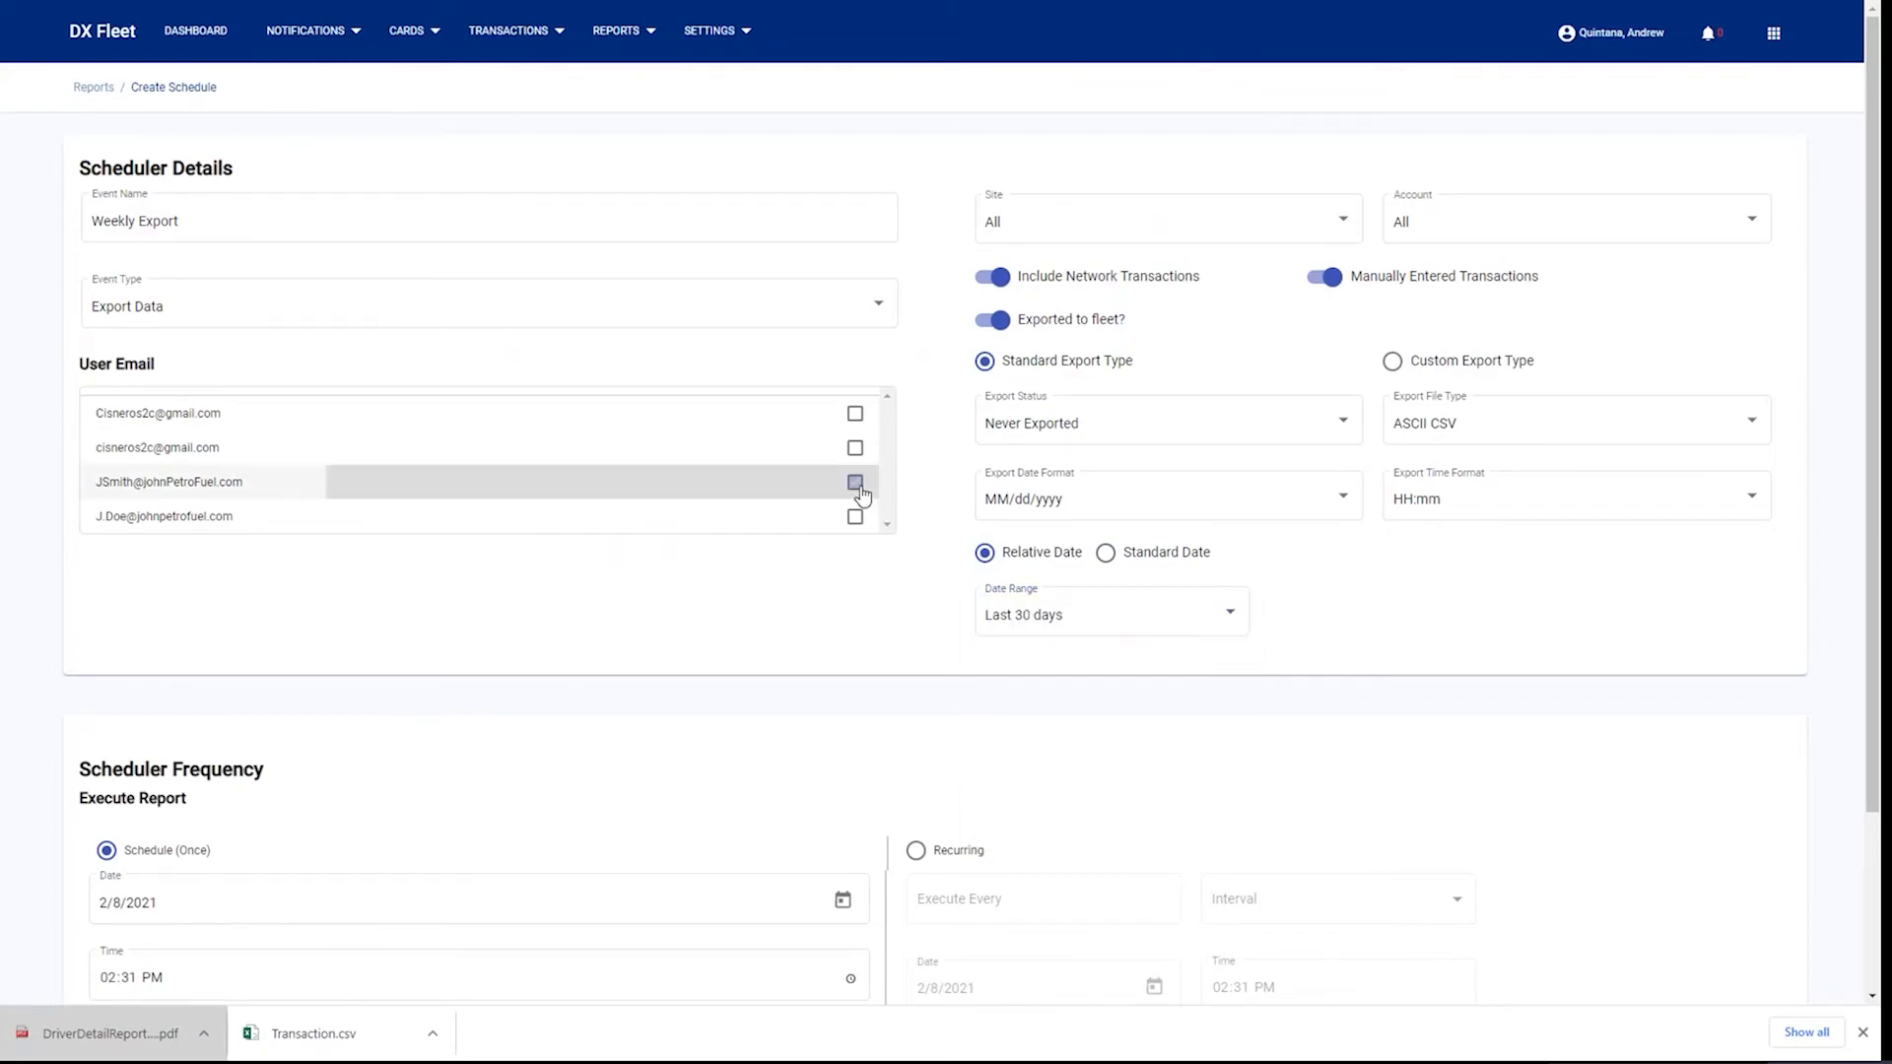
Add the fourth listed user e-mail as a recipient and set the export to recur every 1 week on Monday.
click(855, 517)
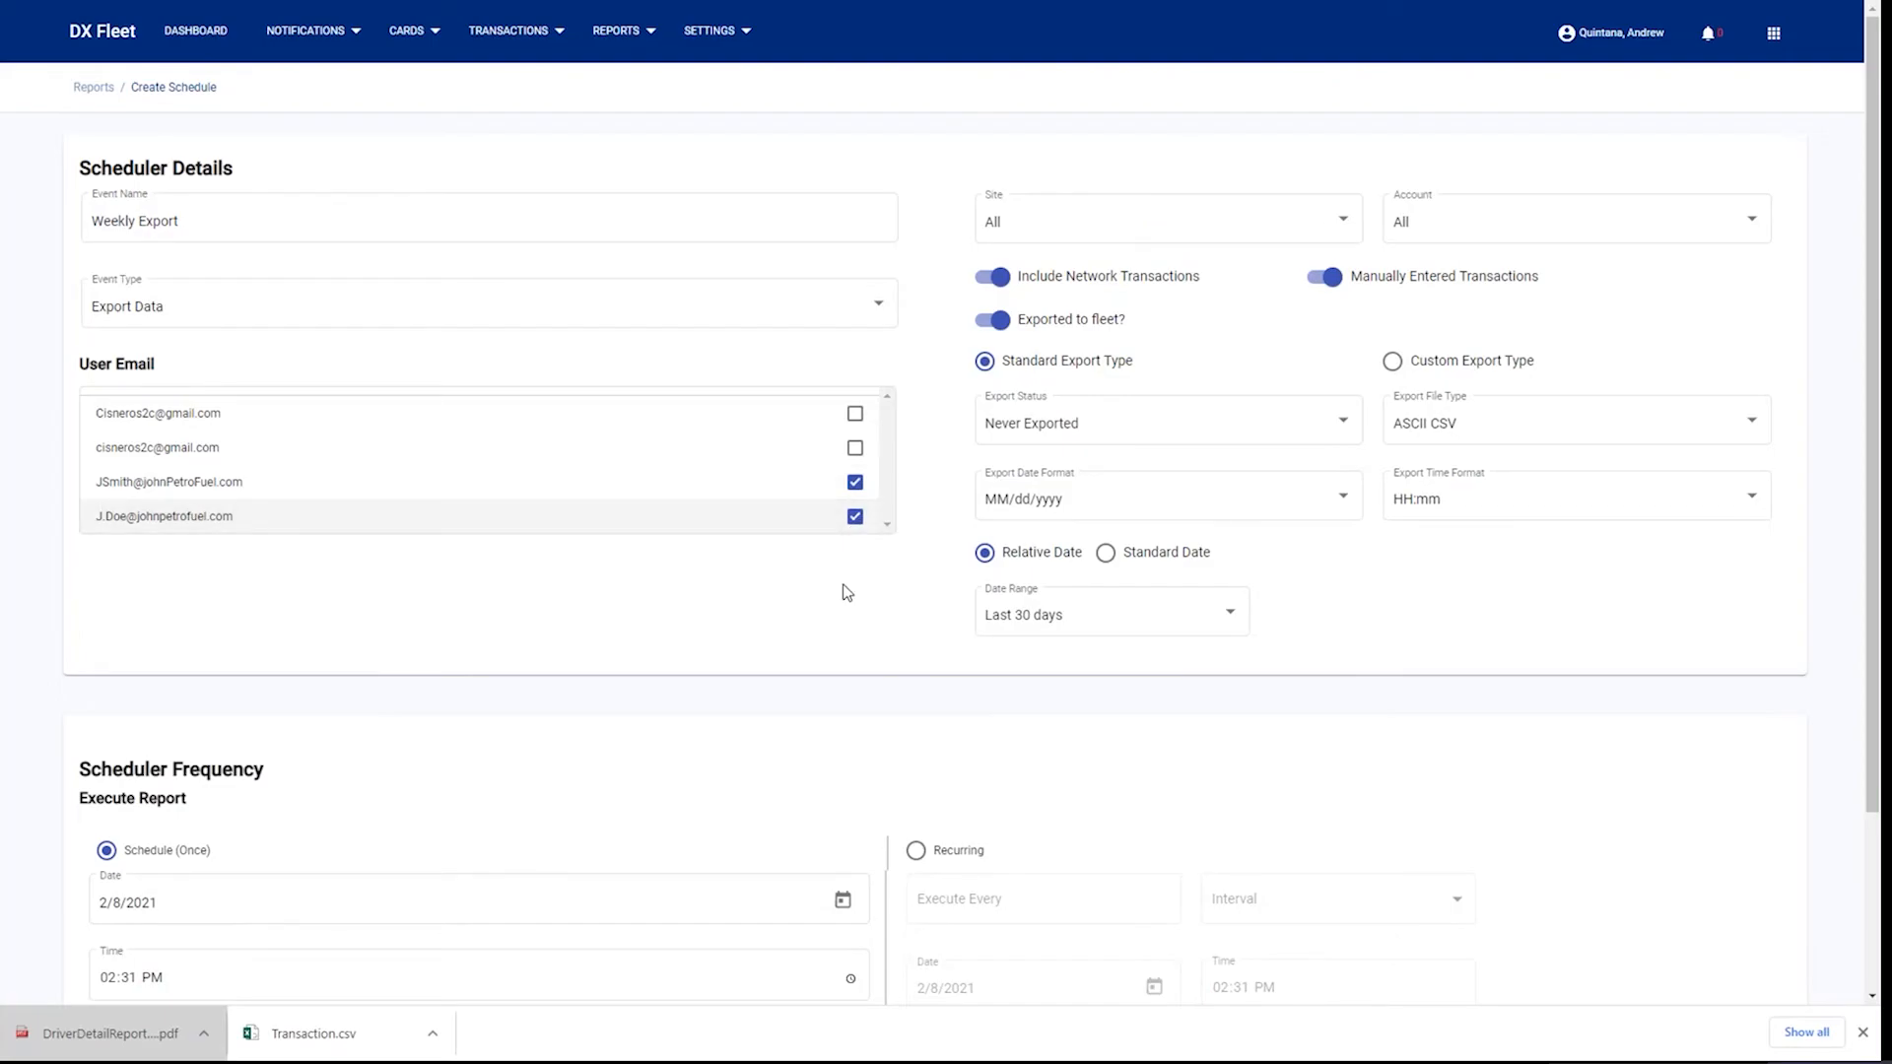
scroll(843, 594, down, 3)
click(949, 631)
click(1001, 676)
text(1)
click(1309, 679)
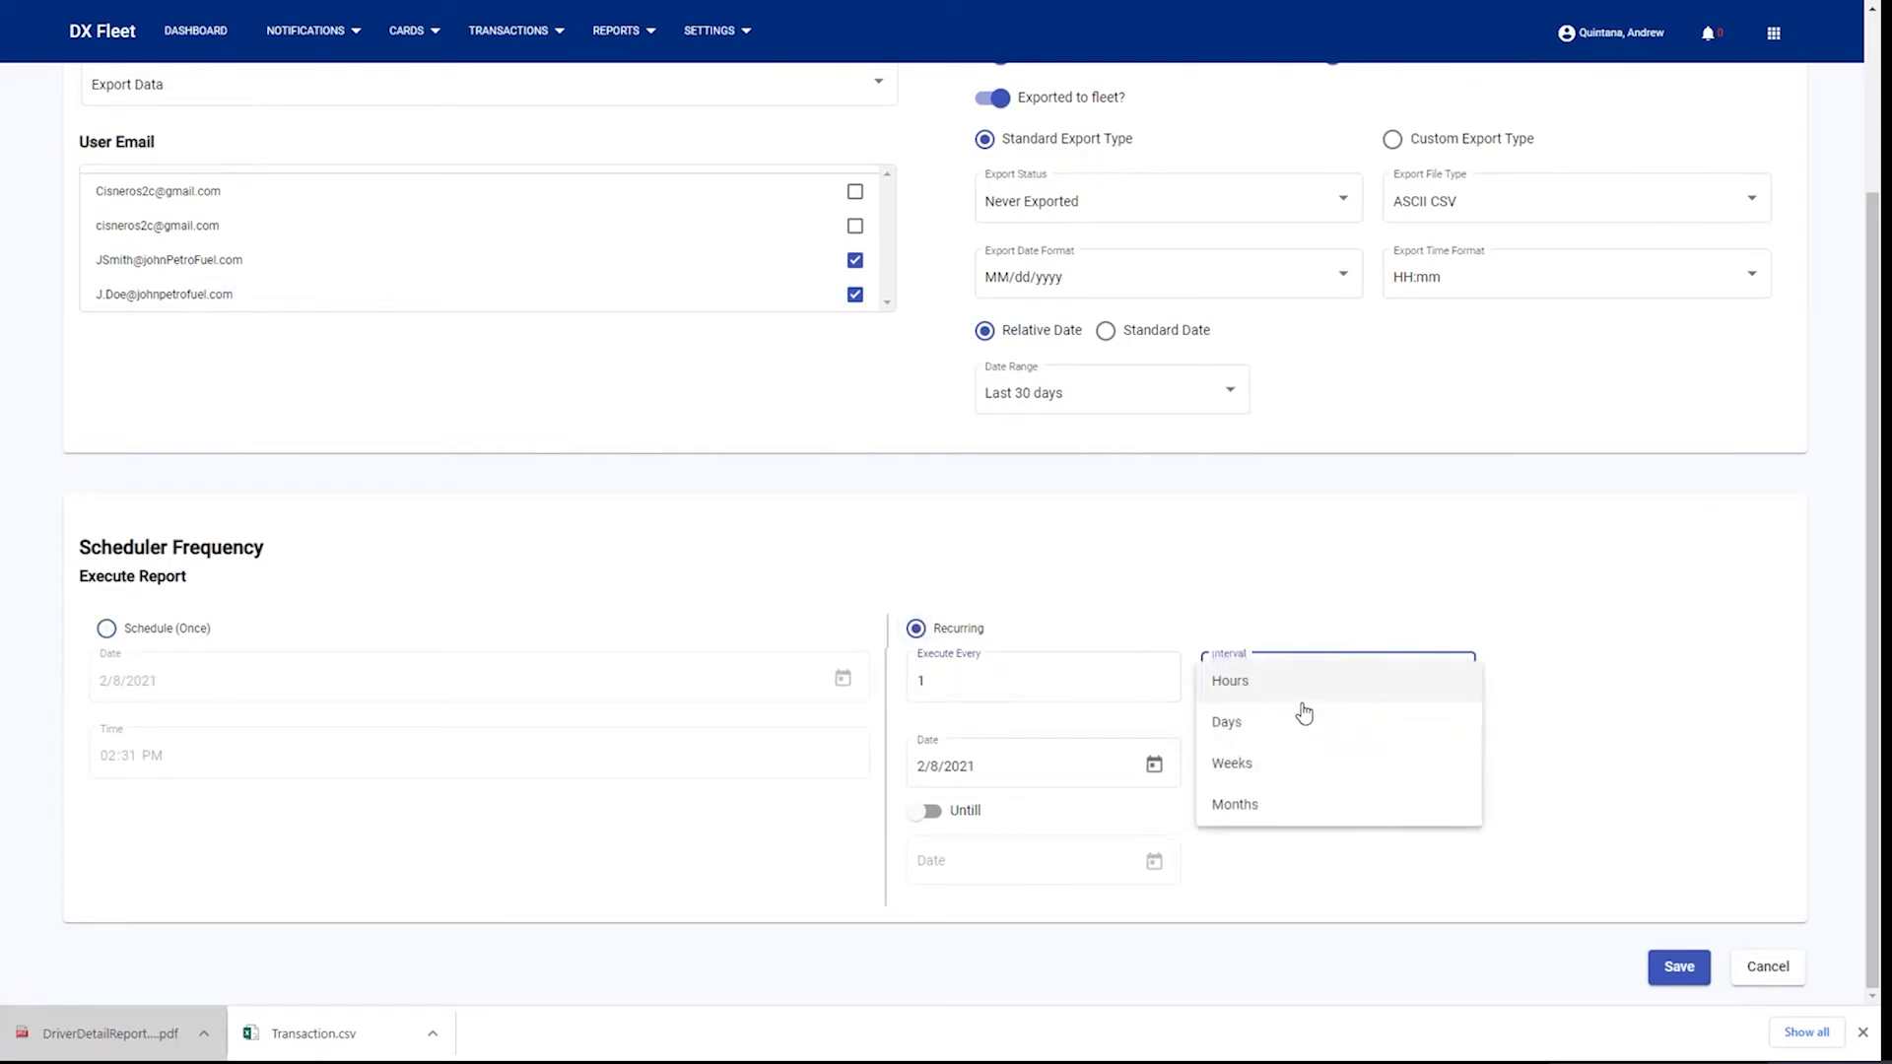
click(1272, 778)
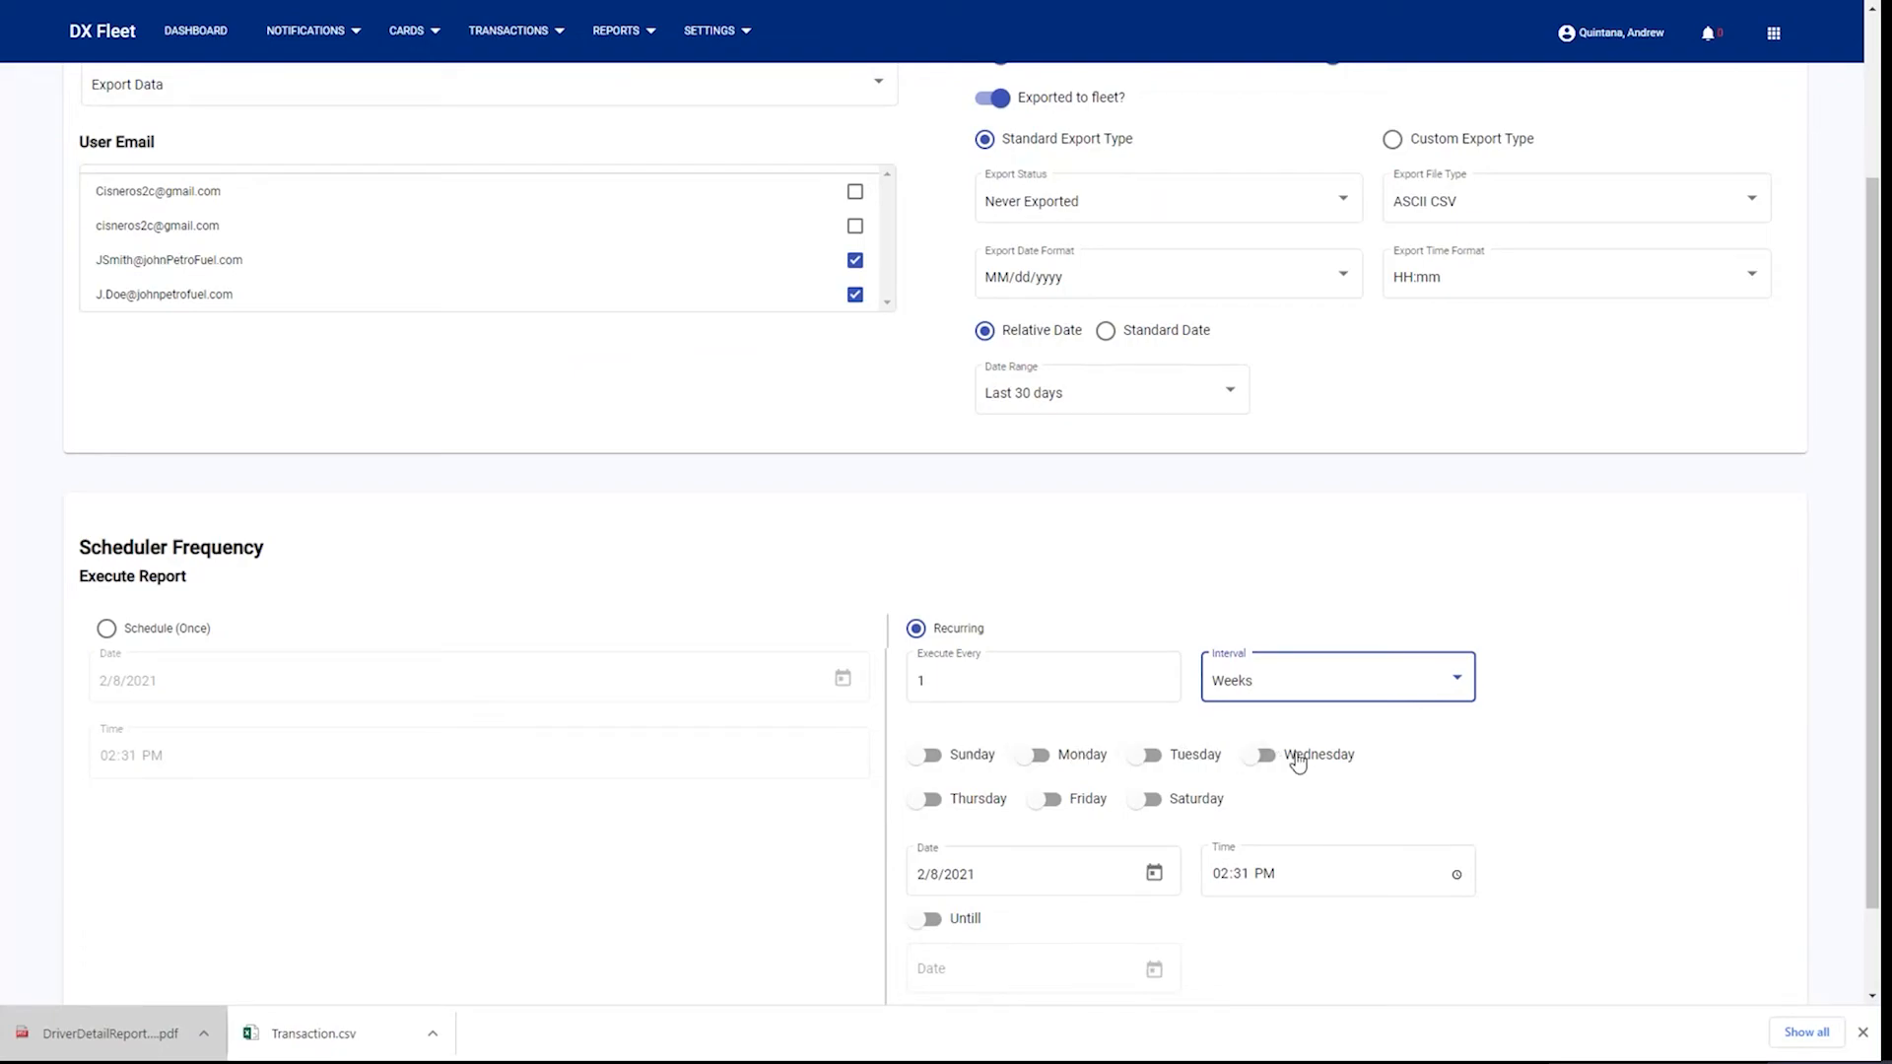
click(1044, 756)
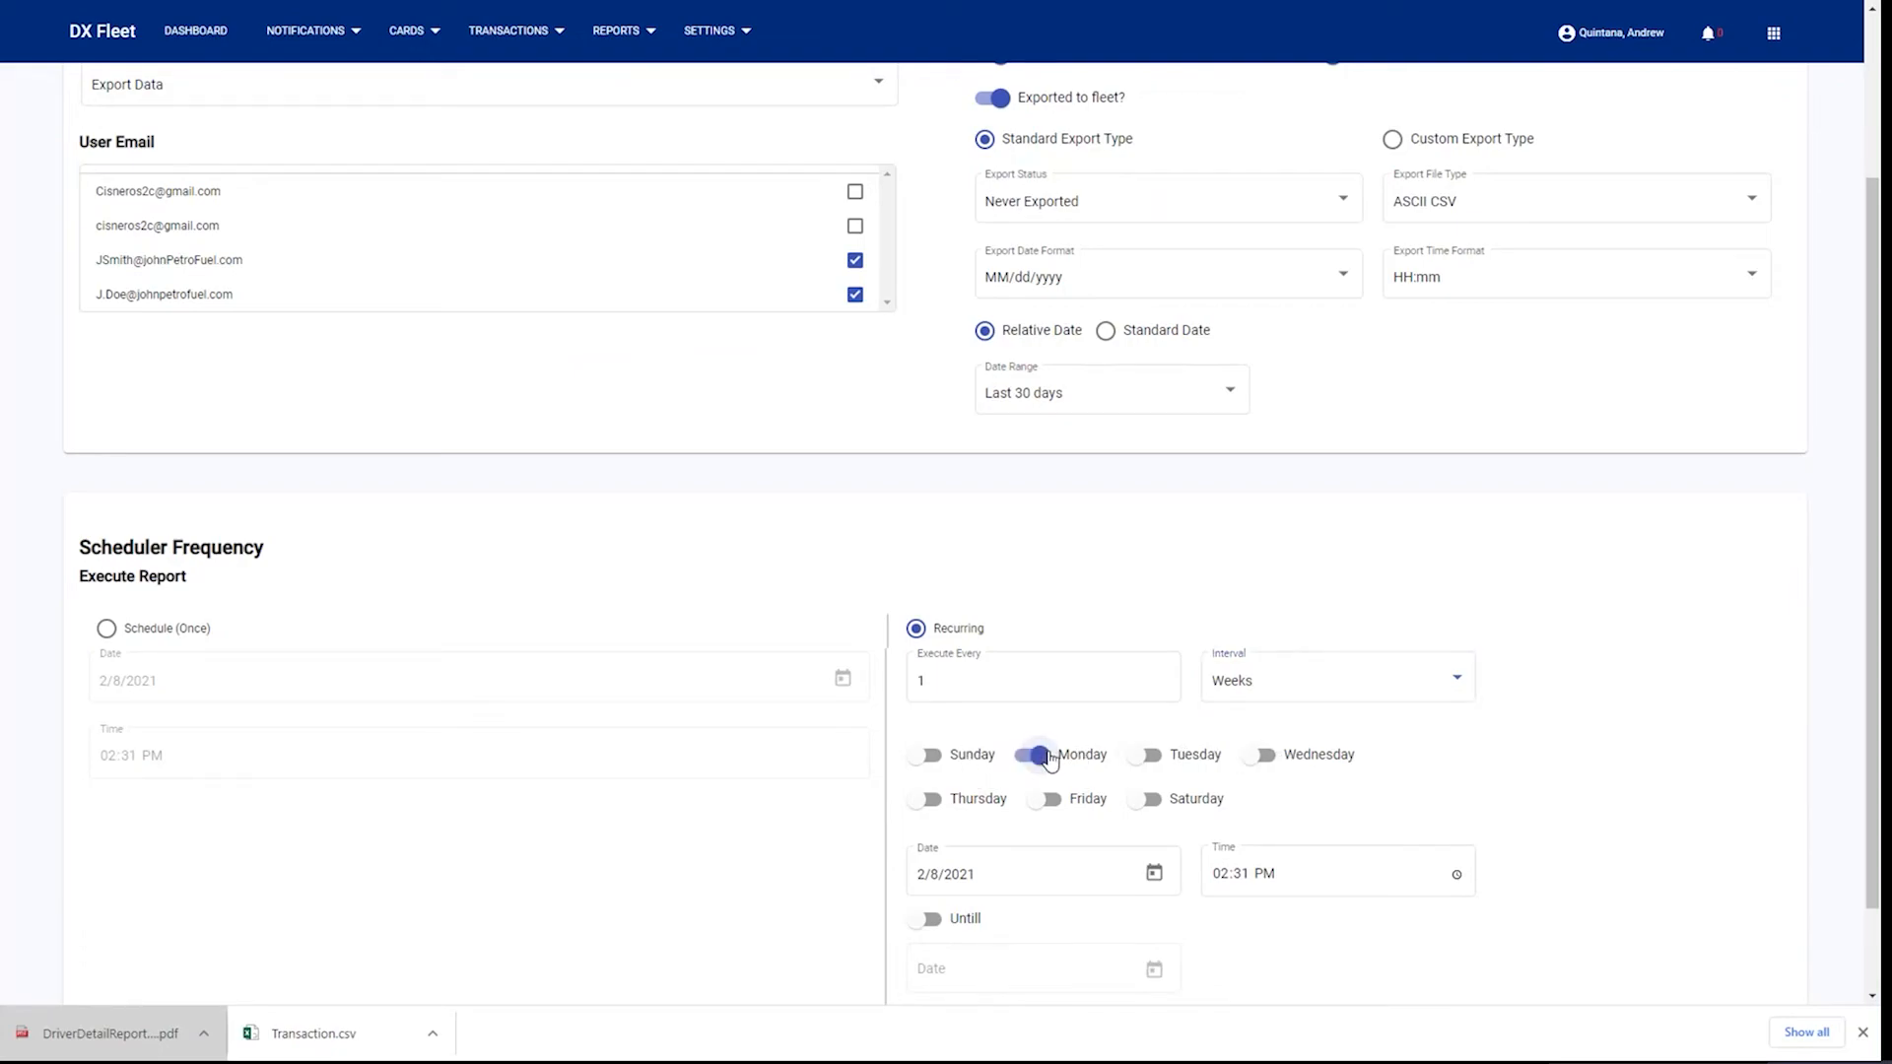
Set the recurring export's start date to 2/15/2021 and its time to 09:00 AM, and save the schedule.
click(1154, 873)
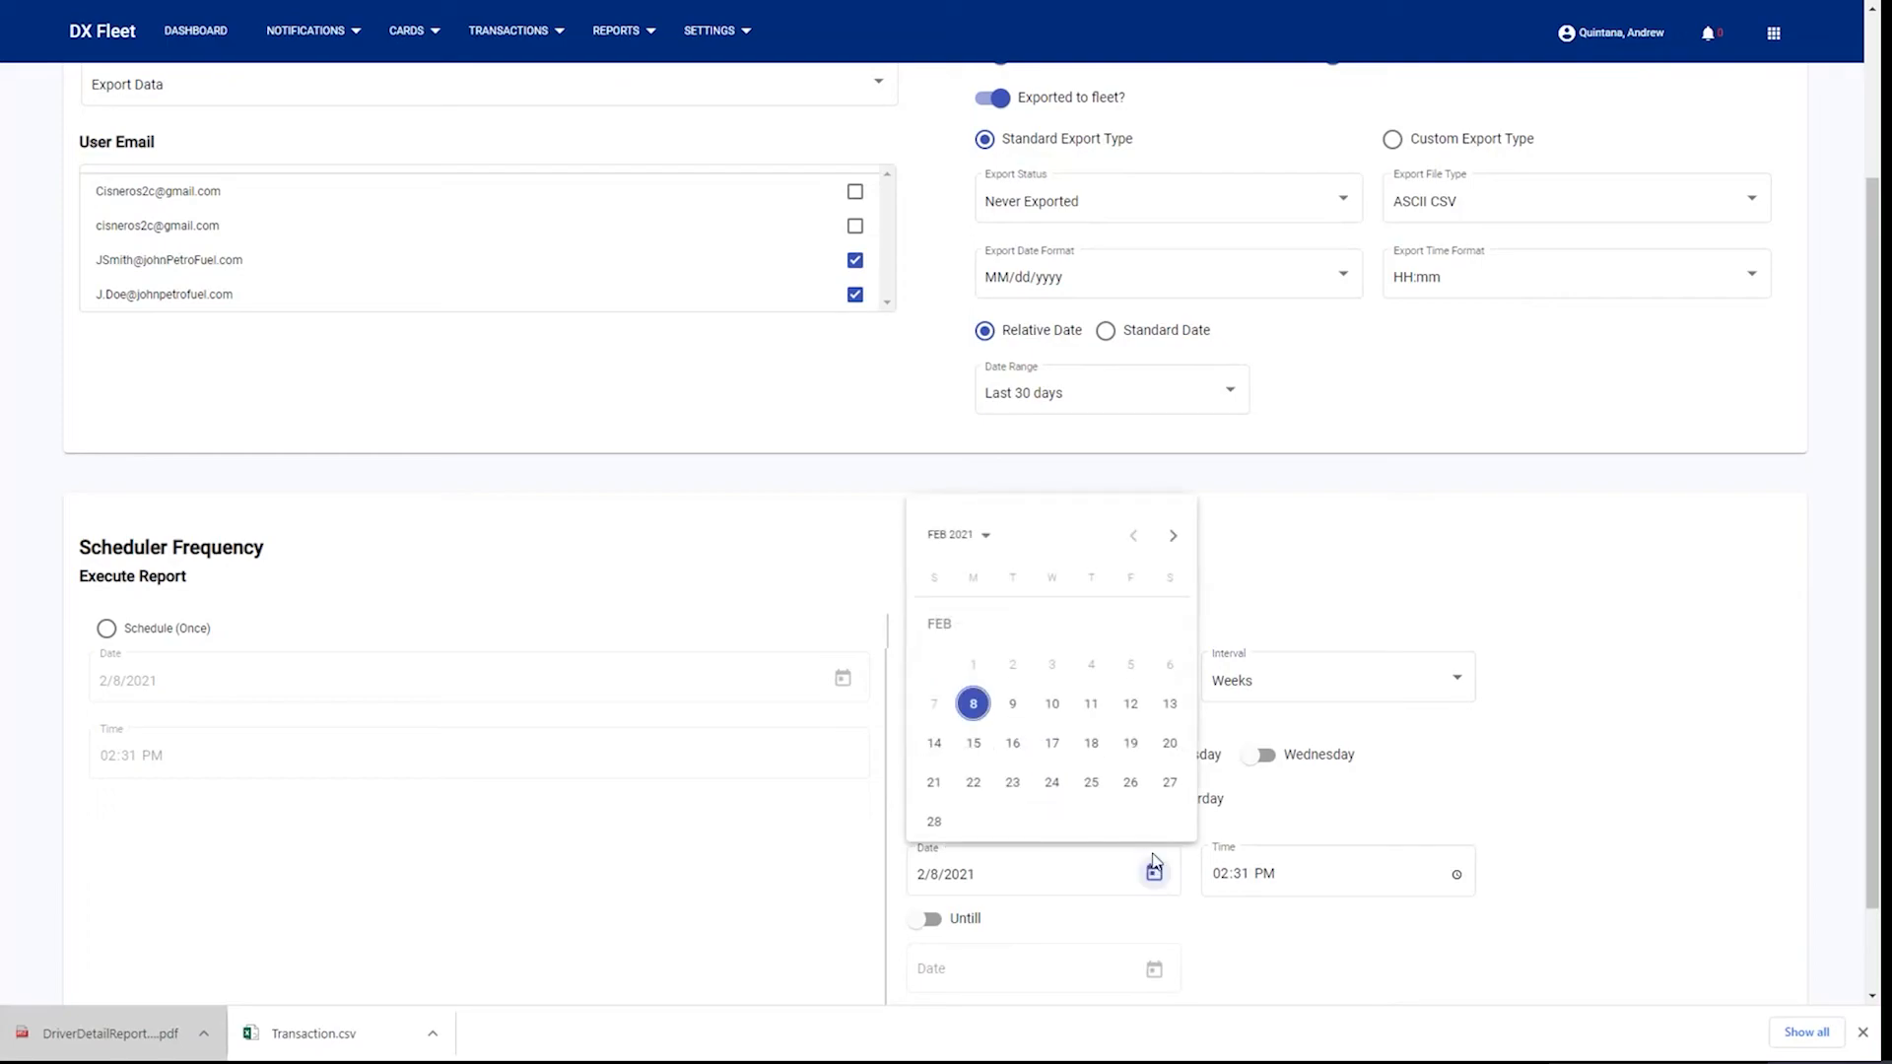
click(974, 743)
click(1303, 877)
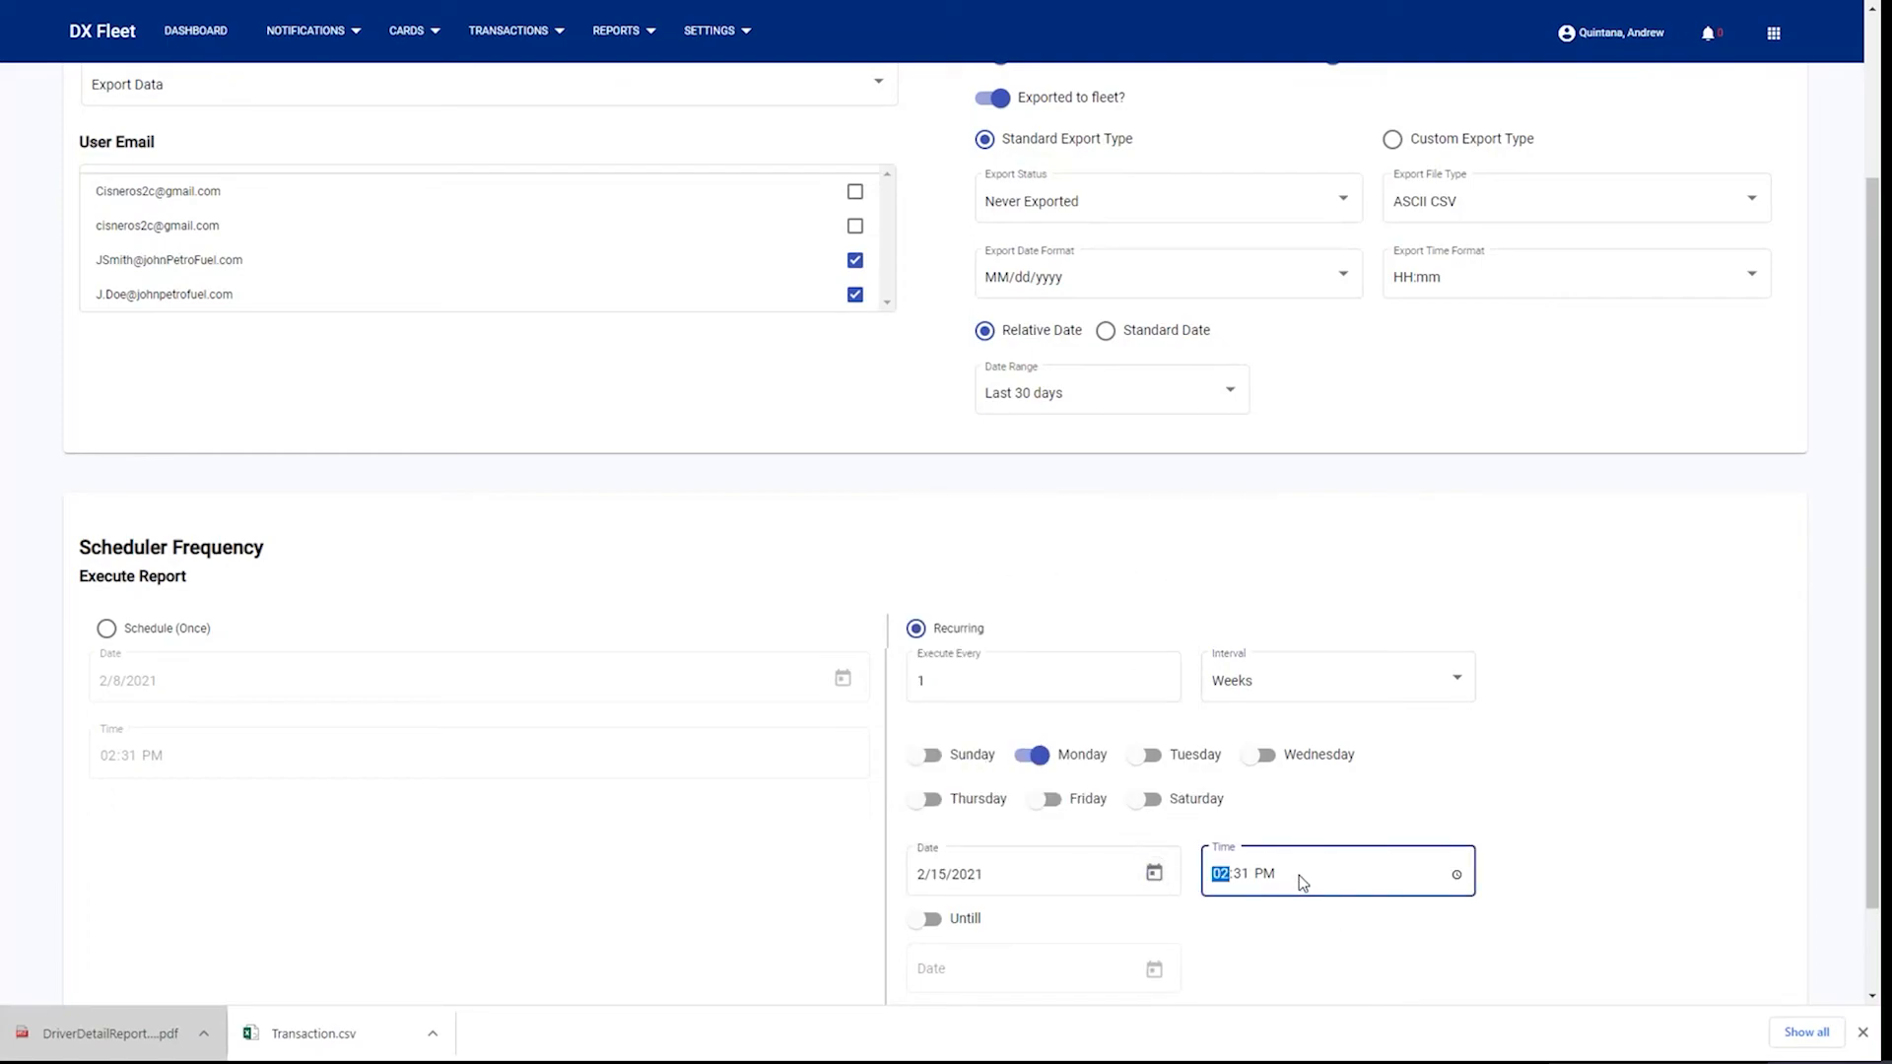
text(9:00)
click(1306, 946)
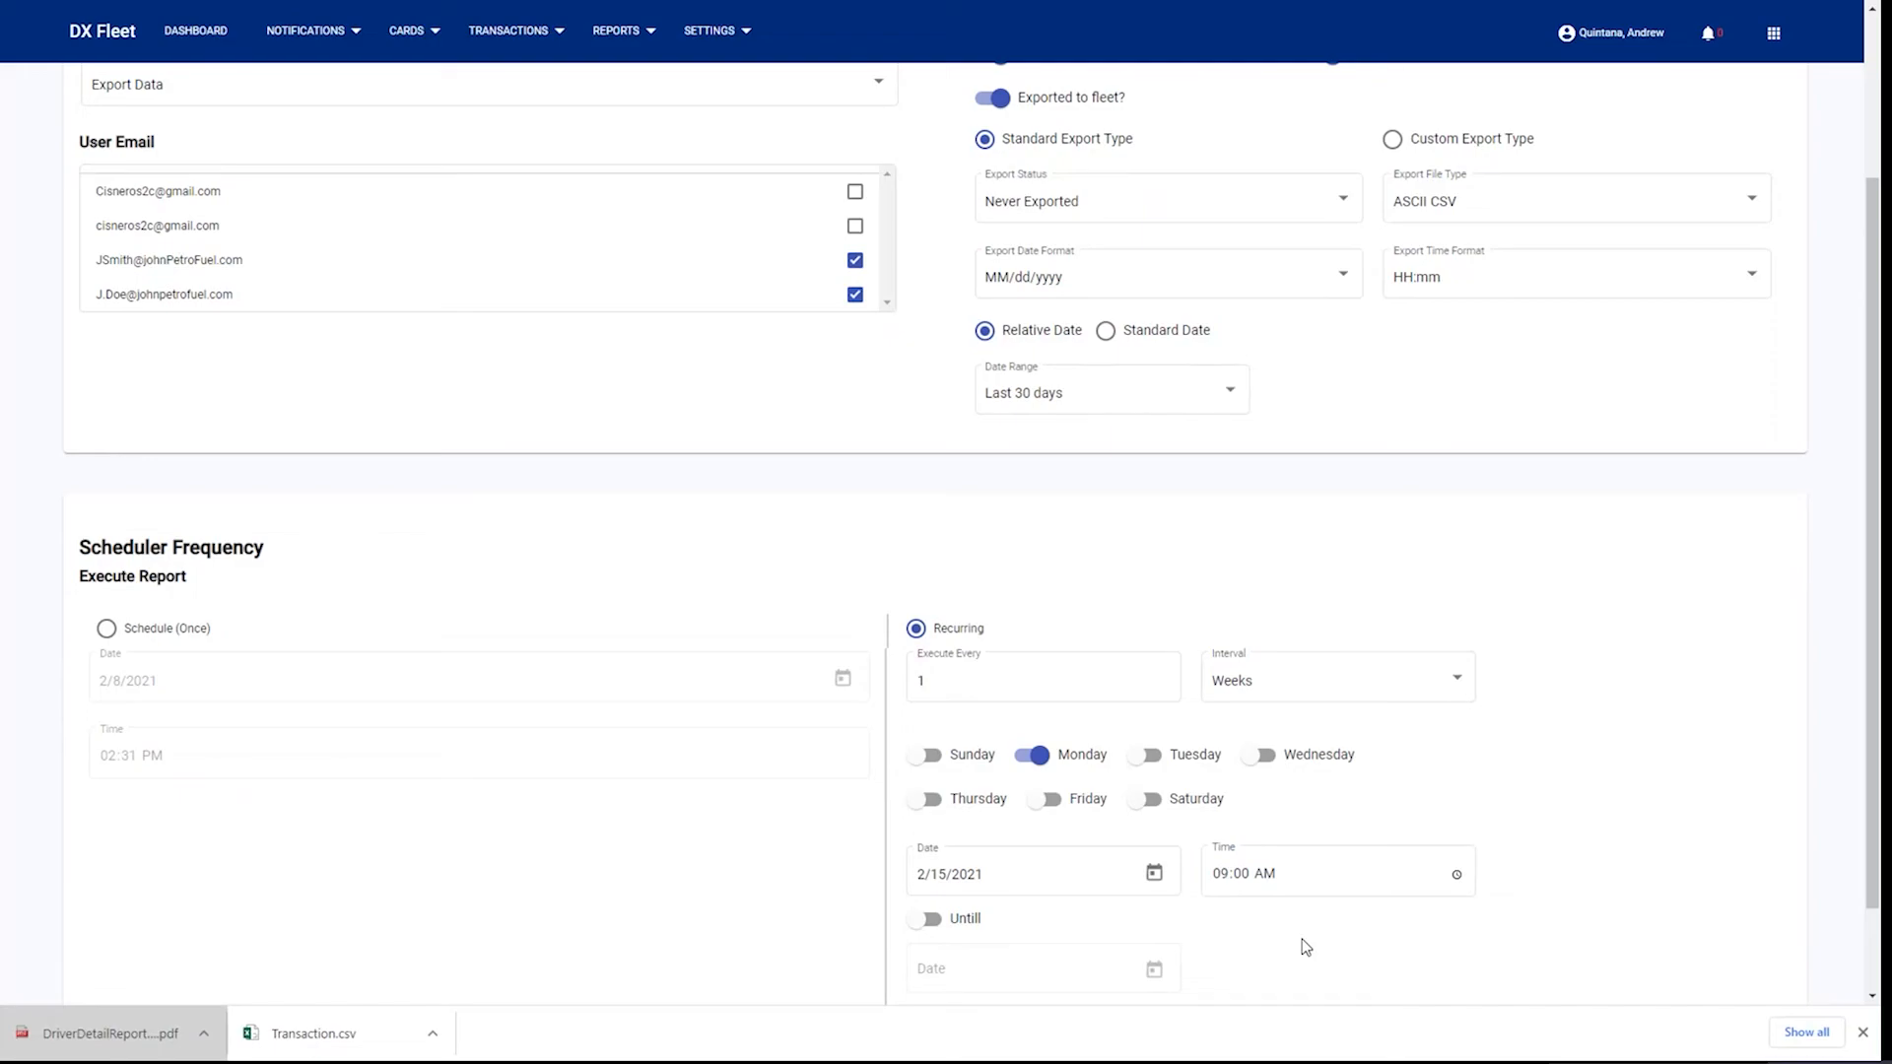
scroll(1444, 924, down, 1)
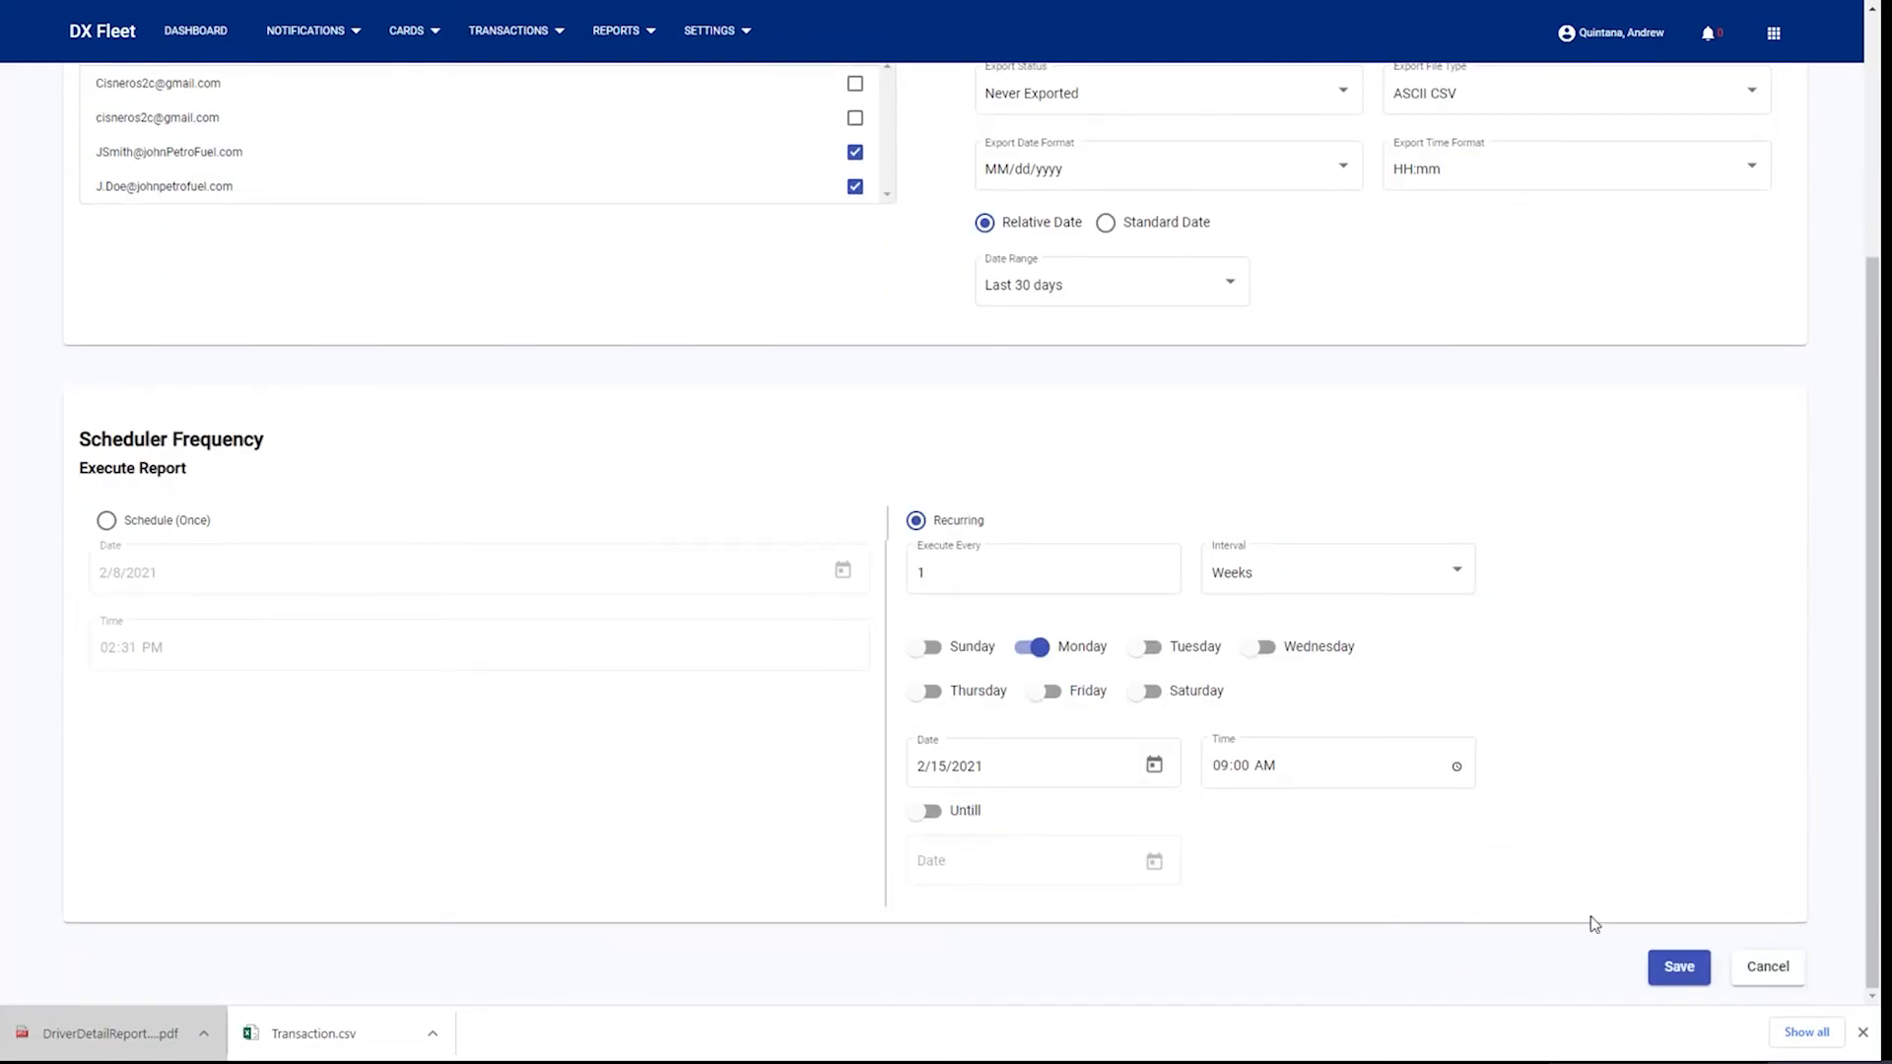
click(1665, 968)
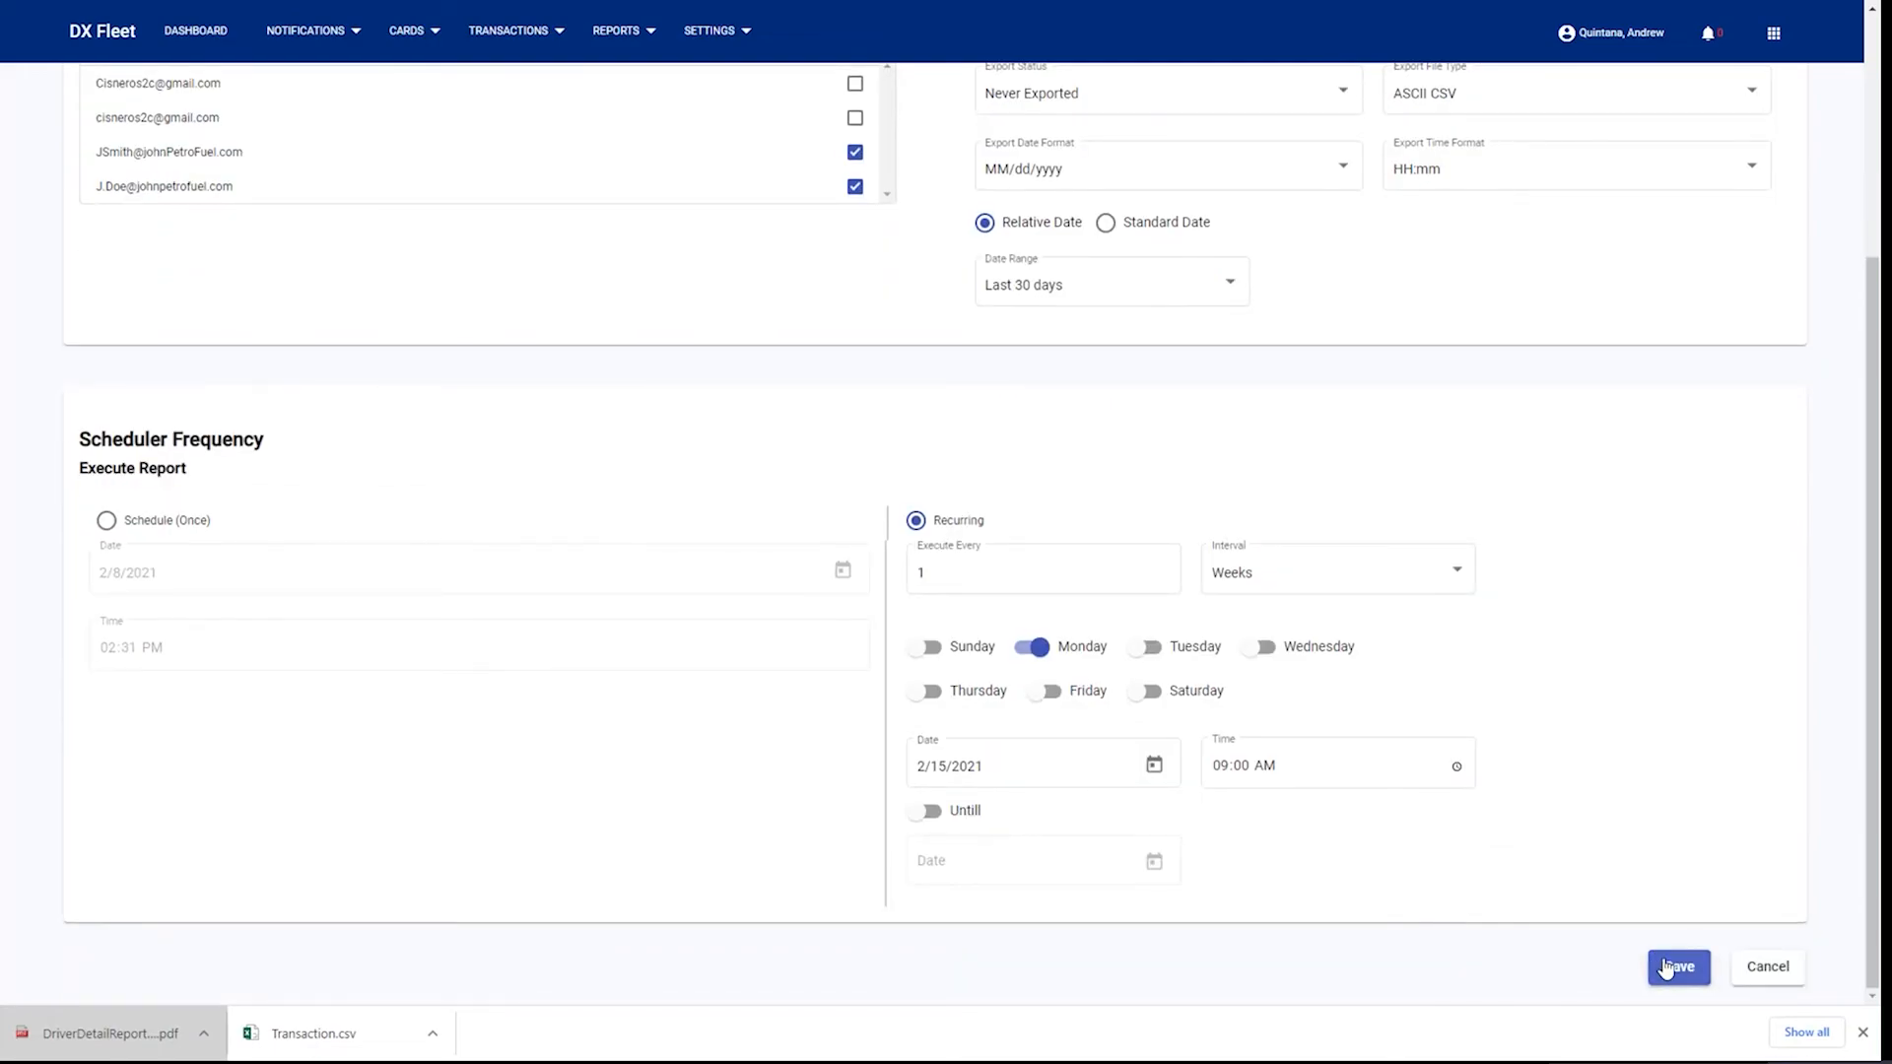